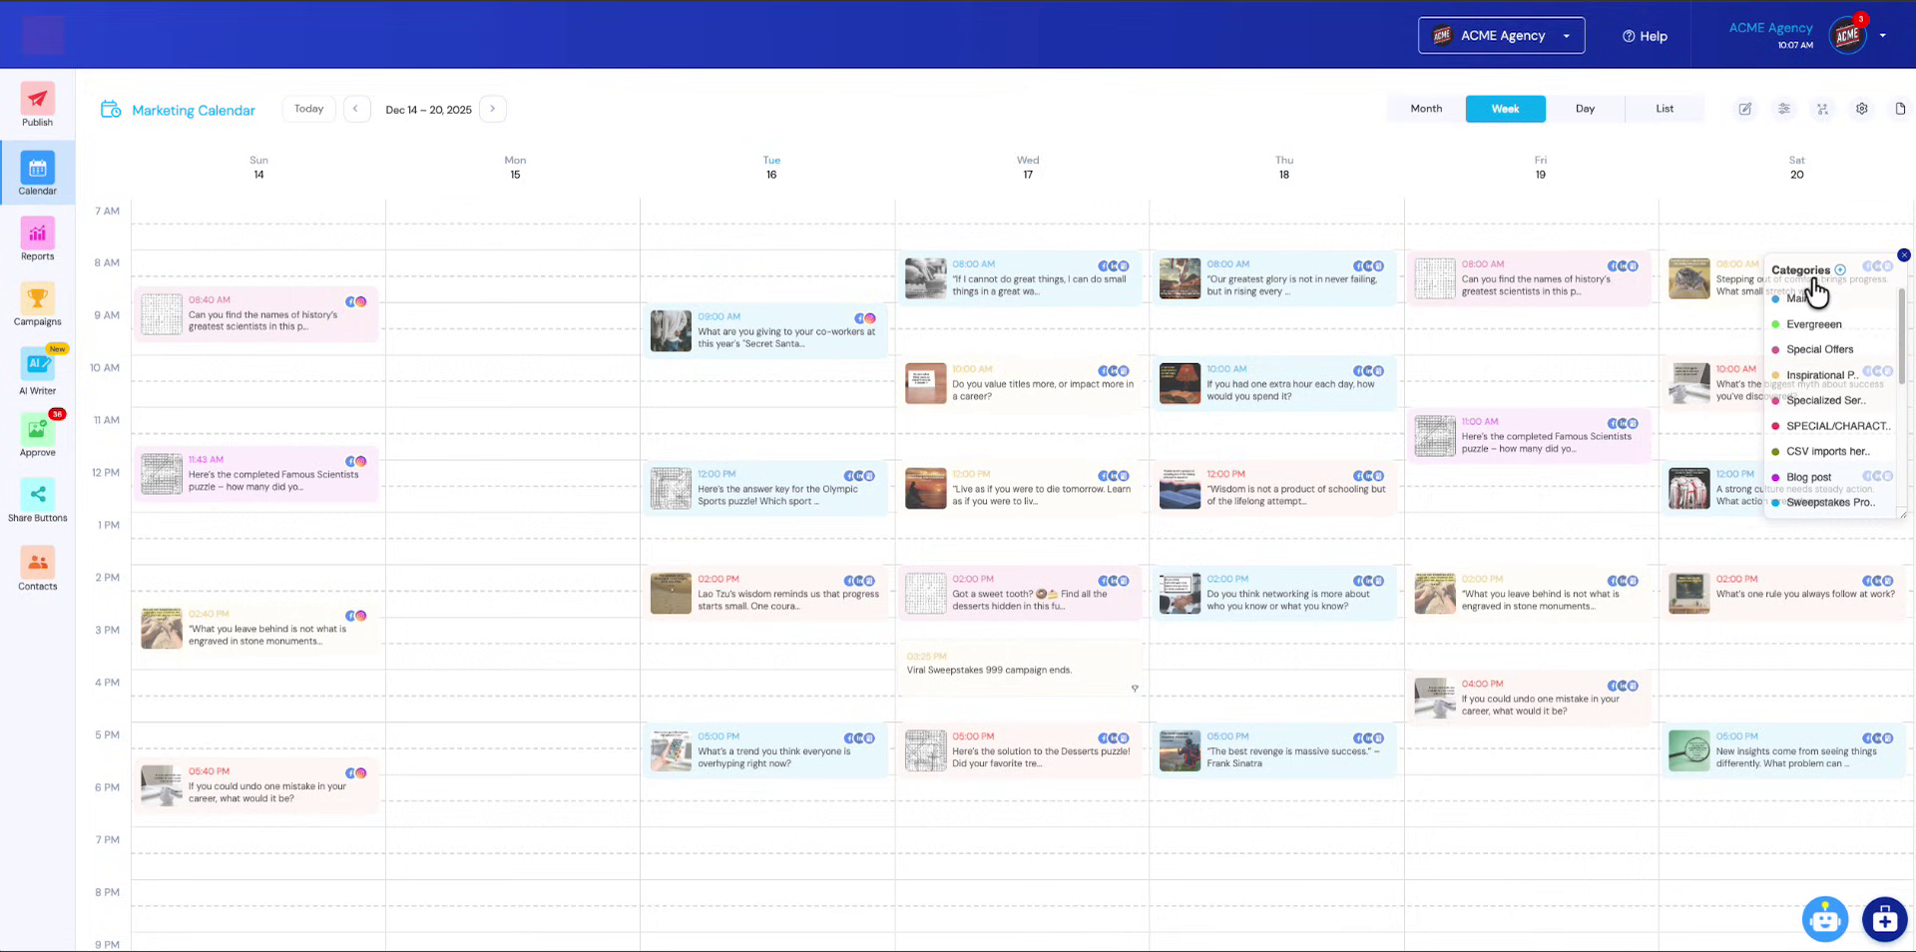
# Step: Reschedule the Friday 4:00 PM post "If you could undo one mistake" to Saturday 3:30 PM and back to Friday at 4:30 PM
pyautogui.click(1656, 110)
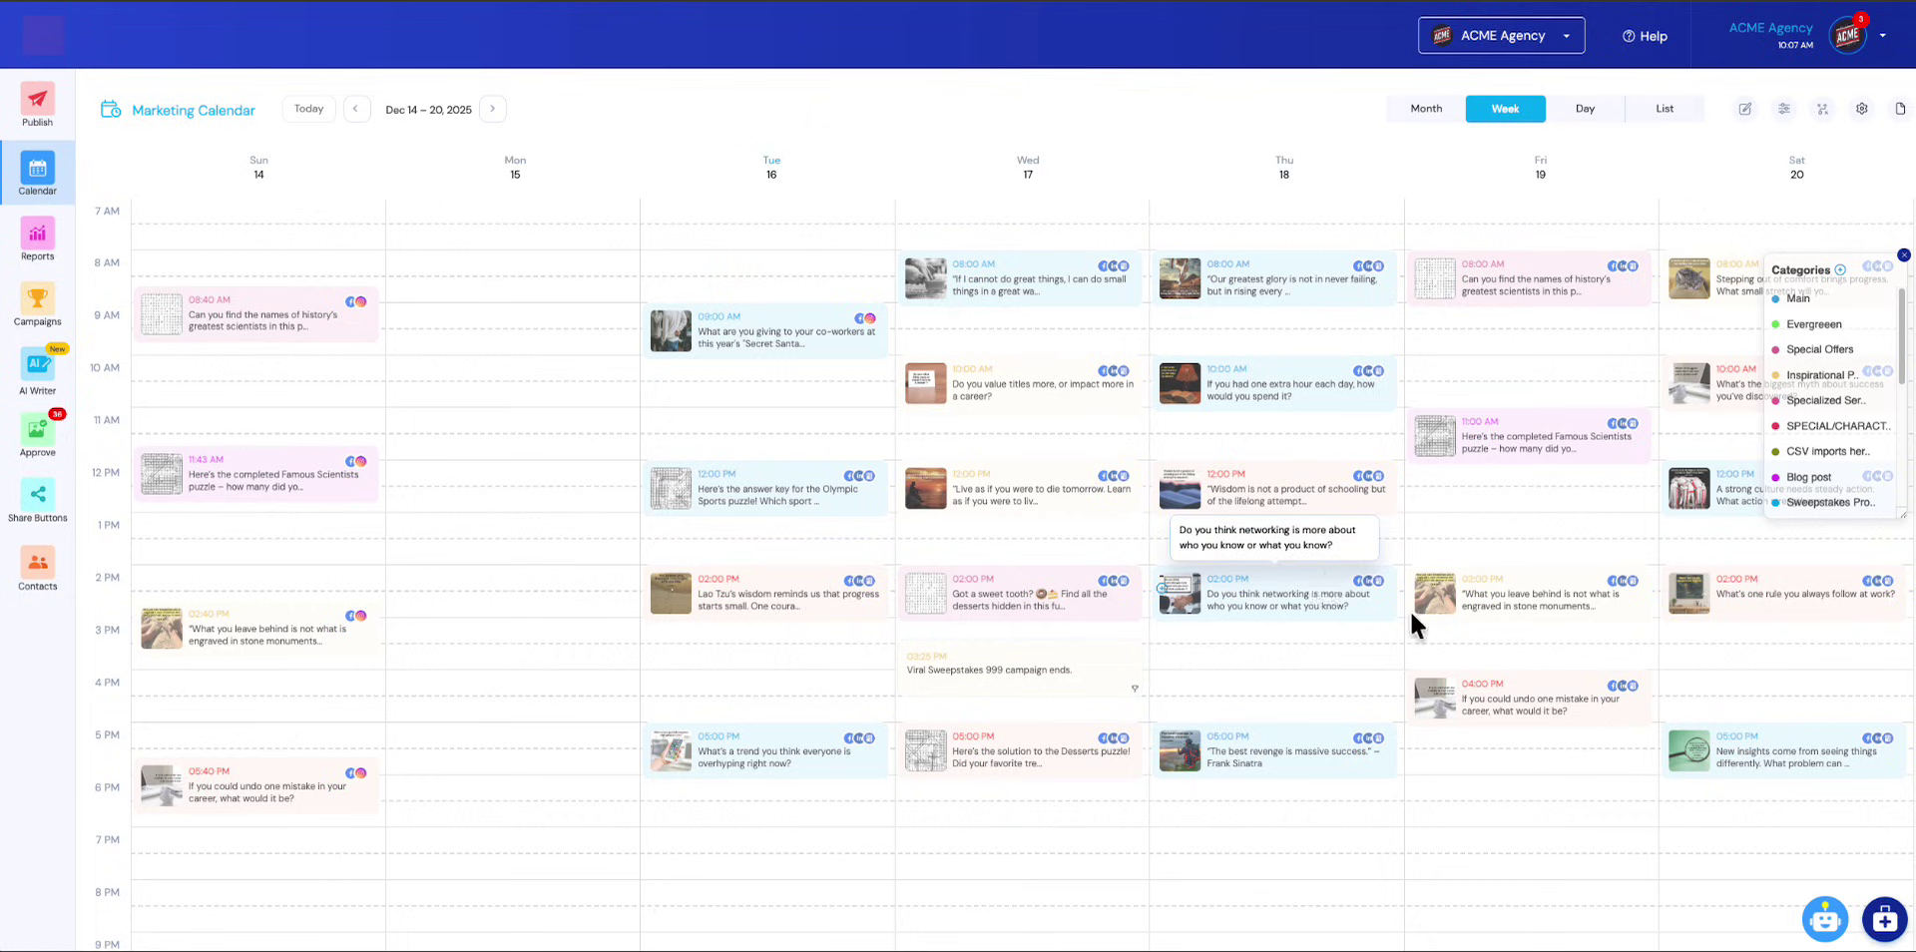
pyautogui.moveTo(1493, 709); pyautogui.dragTo(1727, 696)
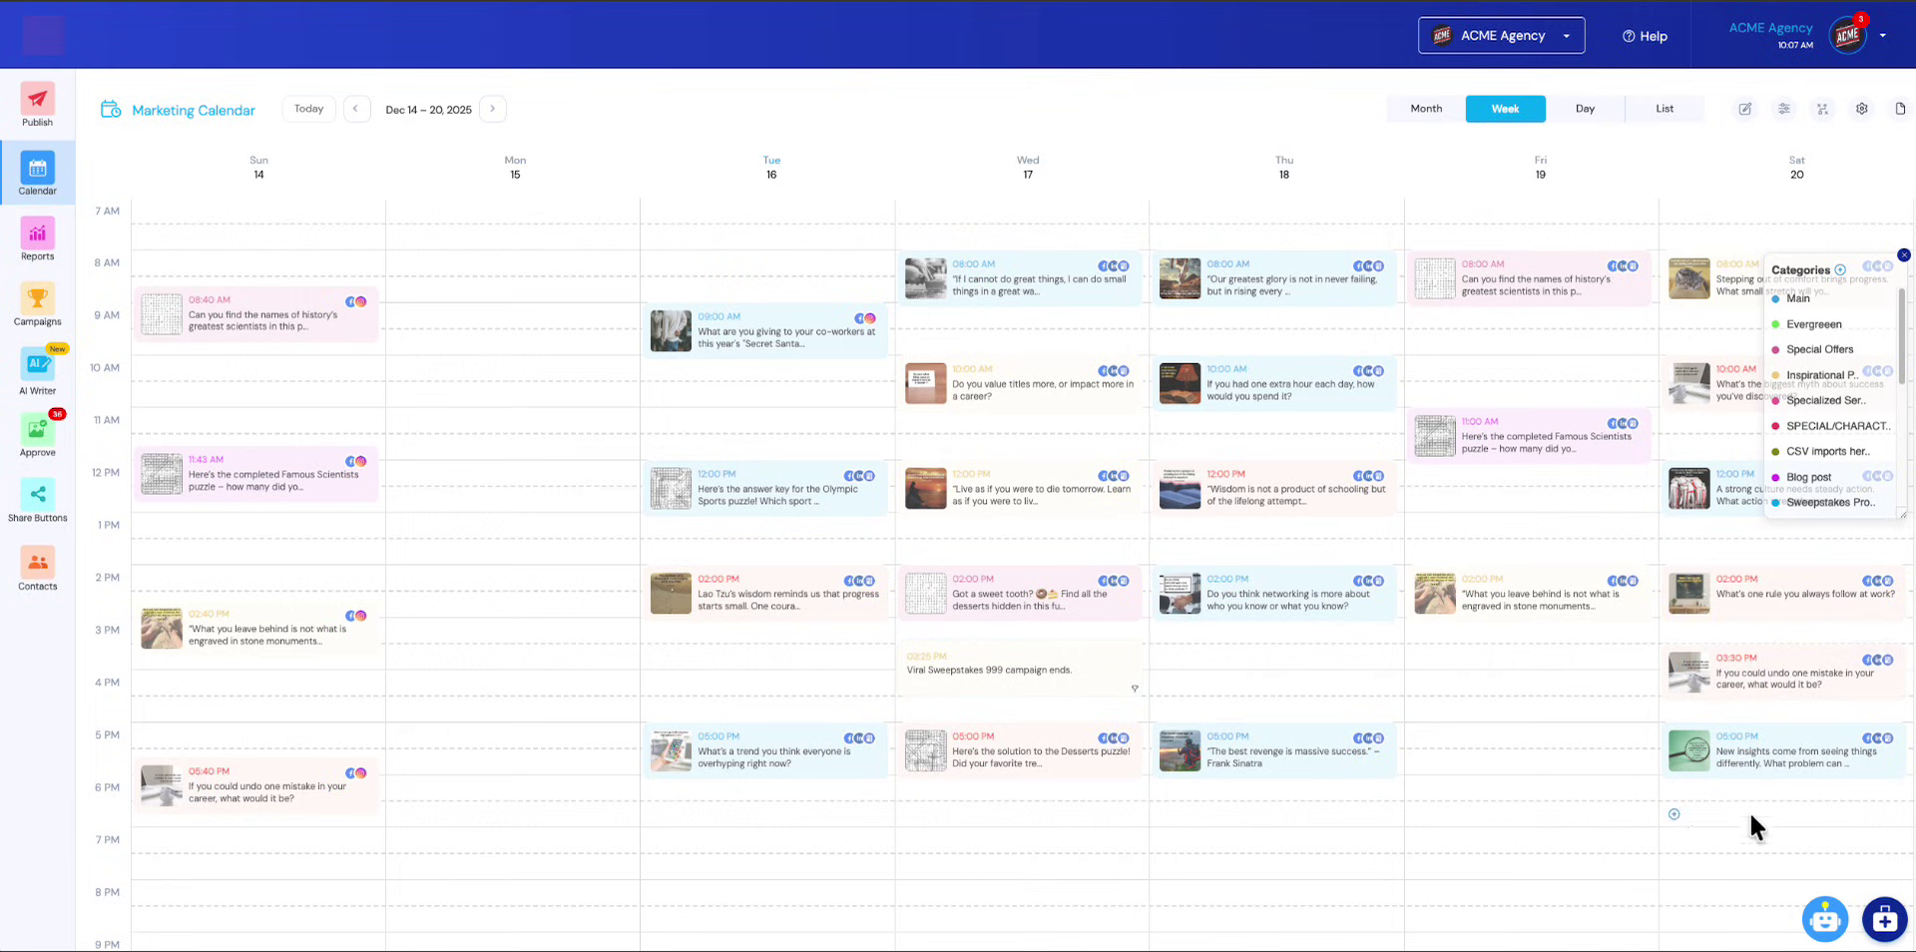
pyautogui.moveTo(1786, 685); pyautogui.dragTo(1526, 741)
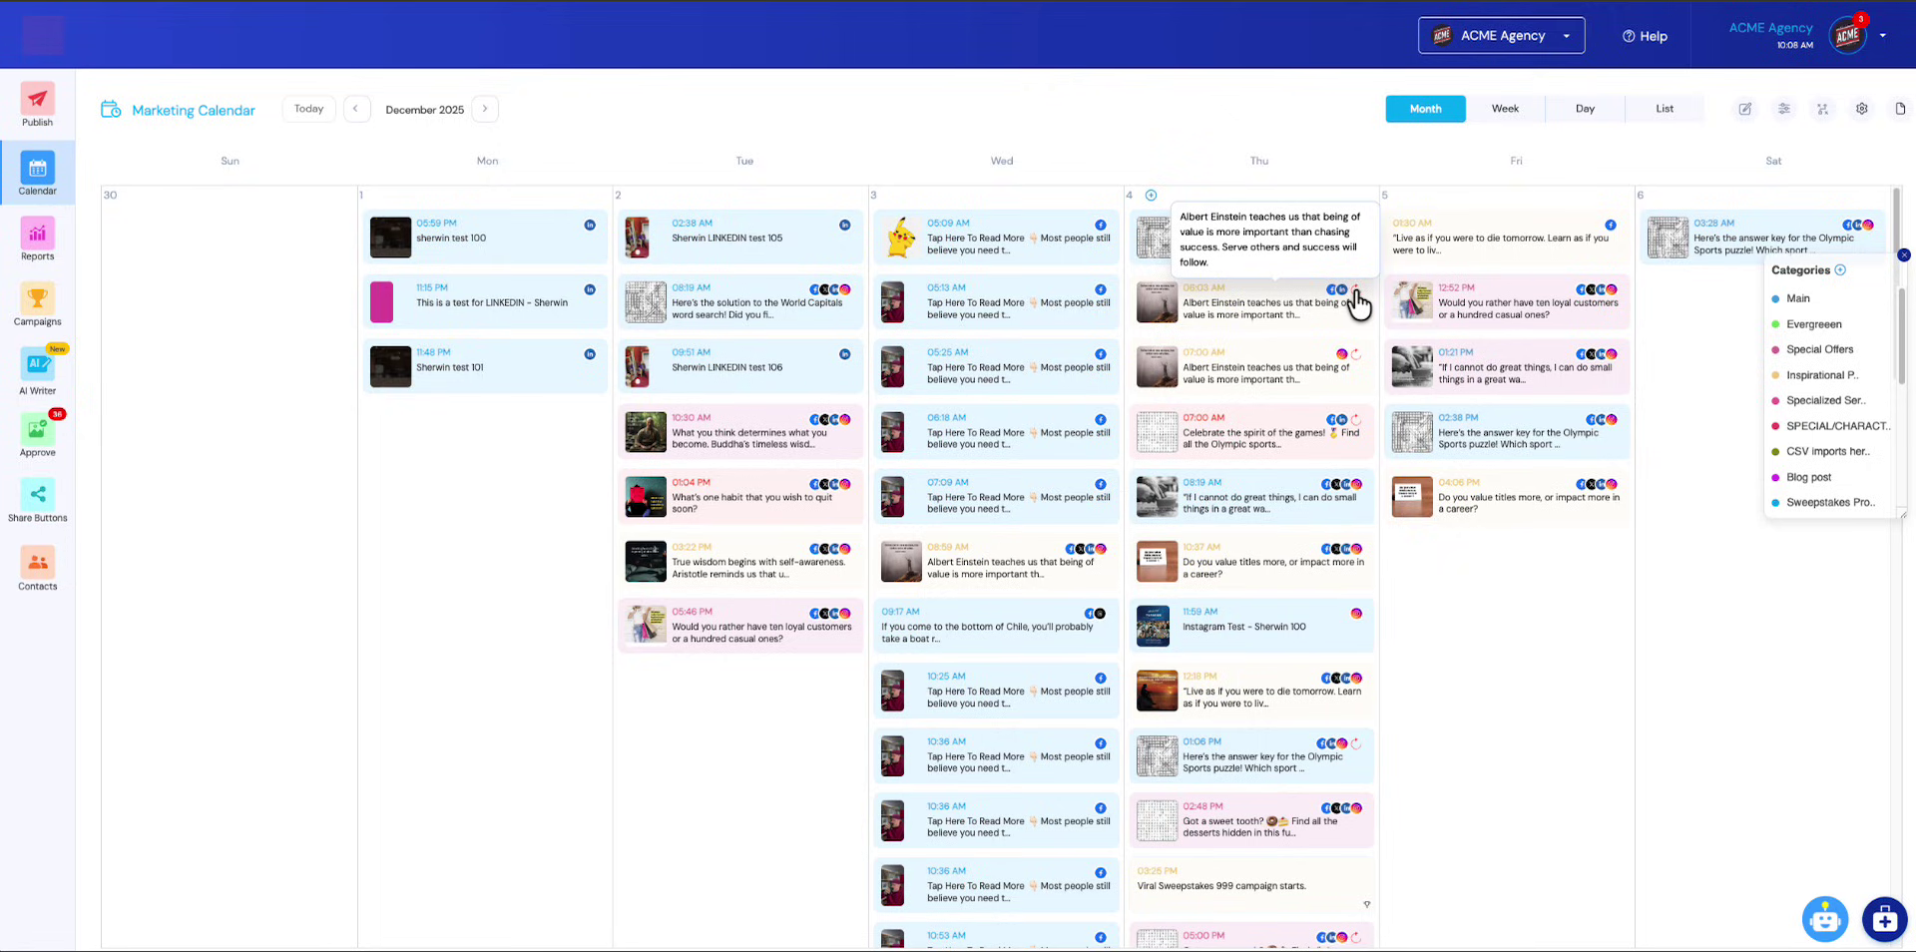
# Step: Look through the scheduled posts in the Day and List views and return to the Week view
pyautogui.click(1587, 111)
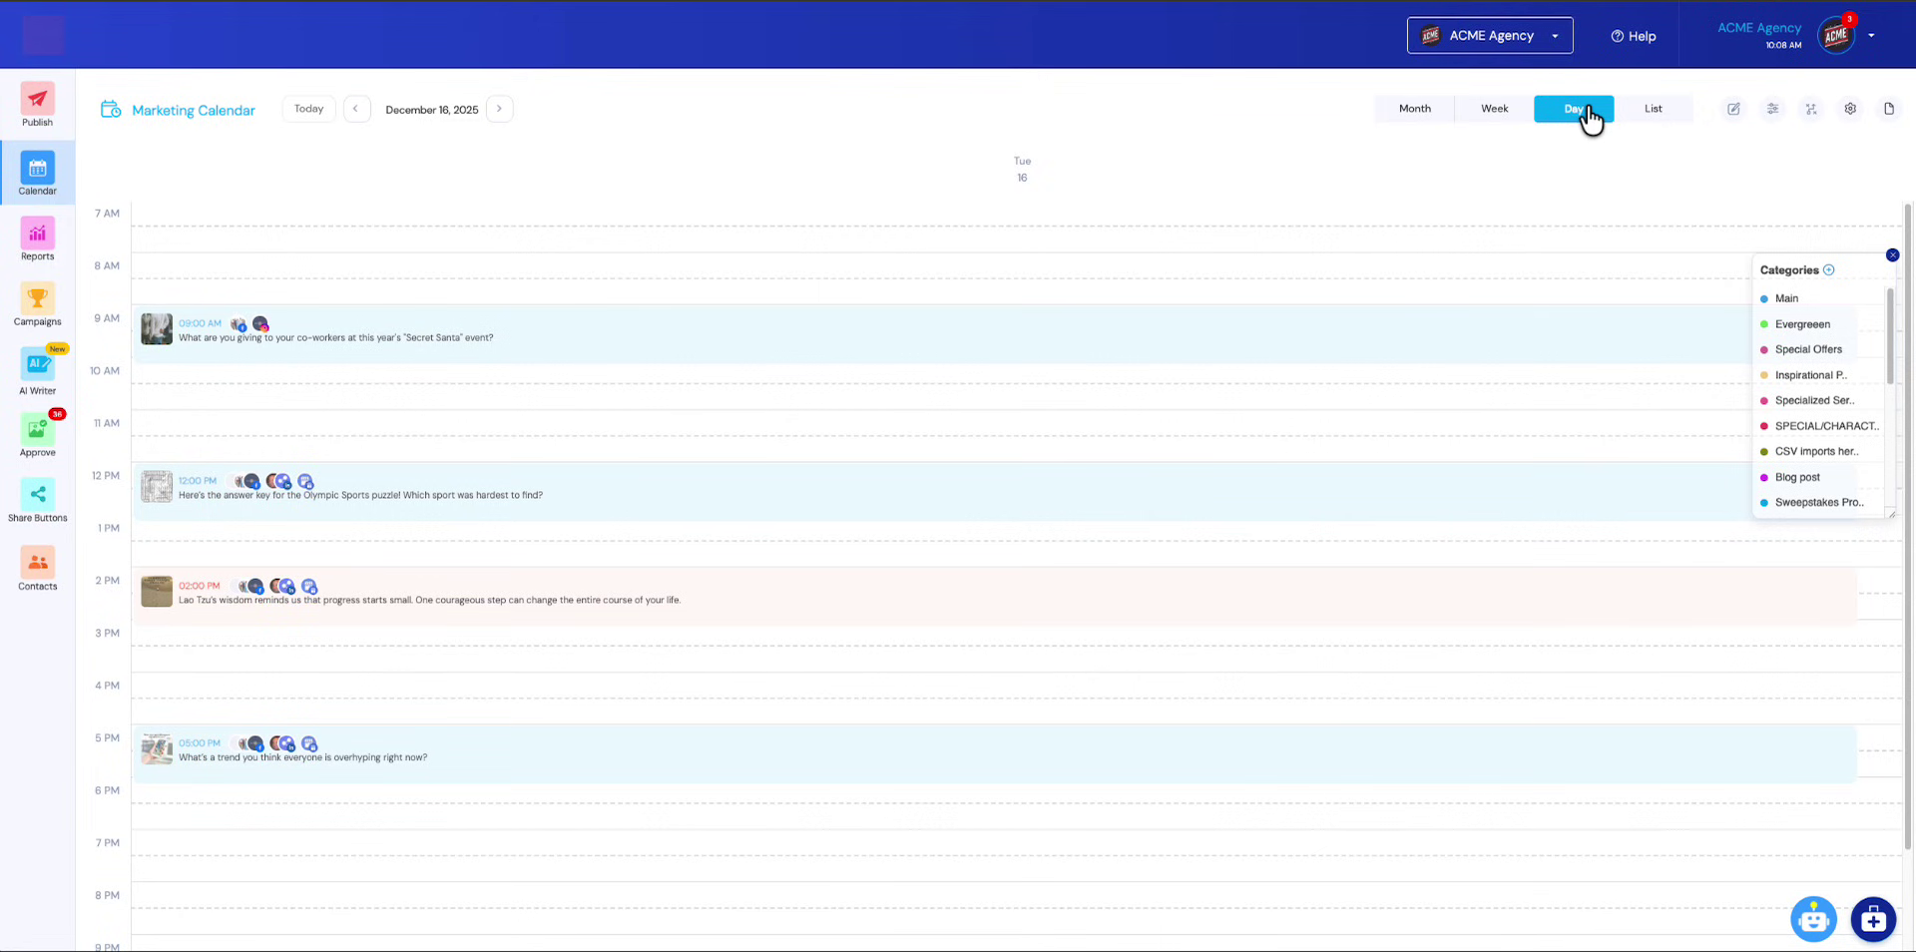
pyautogui.scroll(-1, 253, 539)
pyautogui.scroll(2, 250, 537)
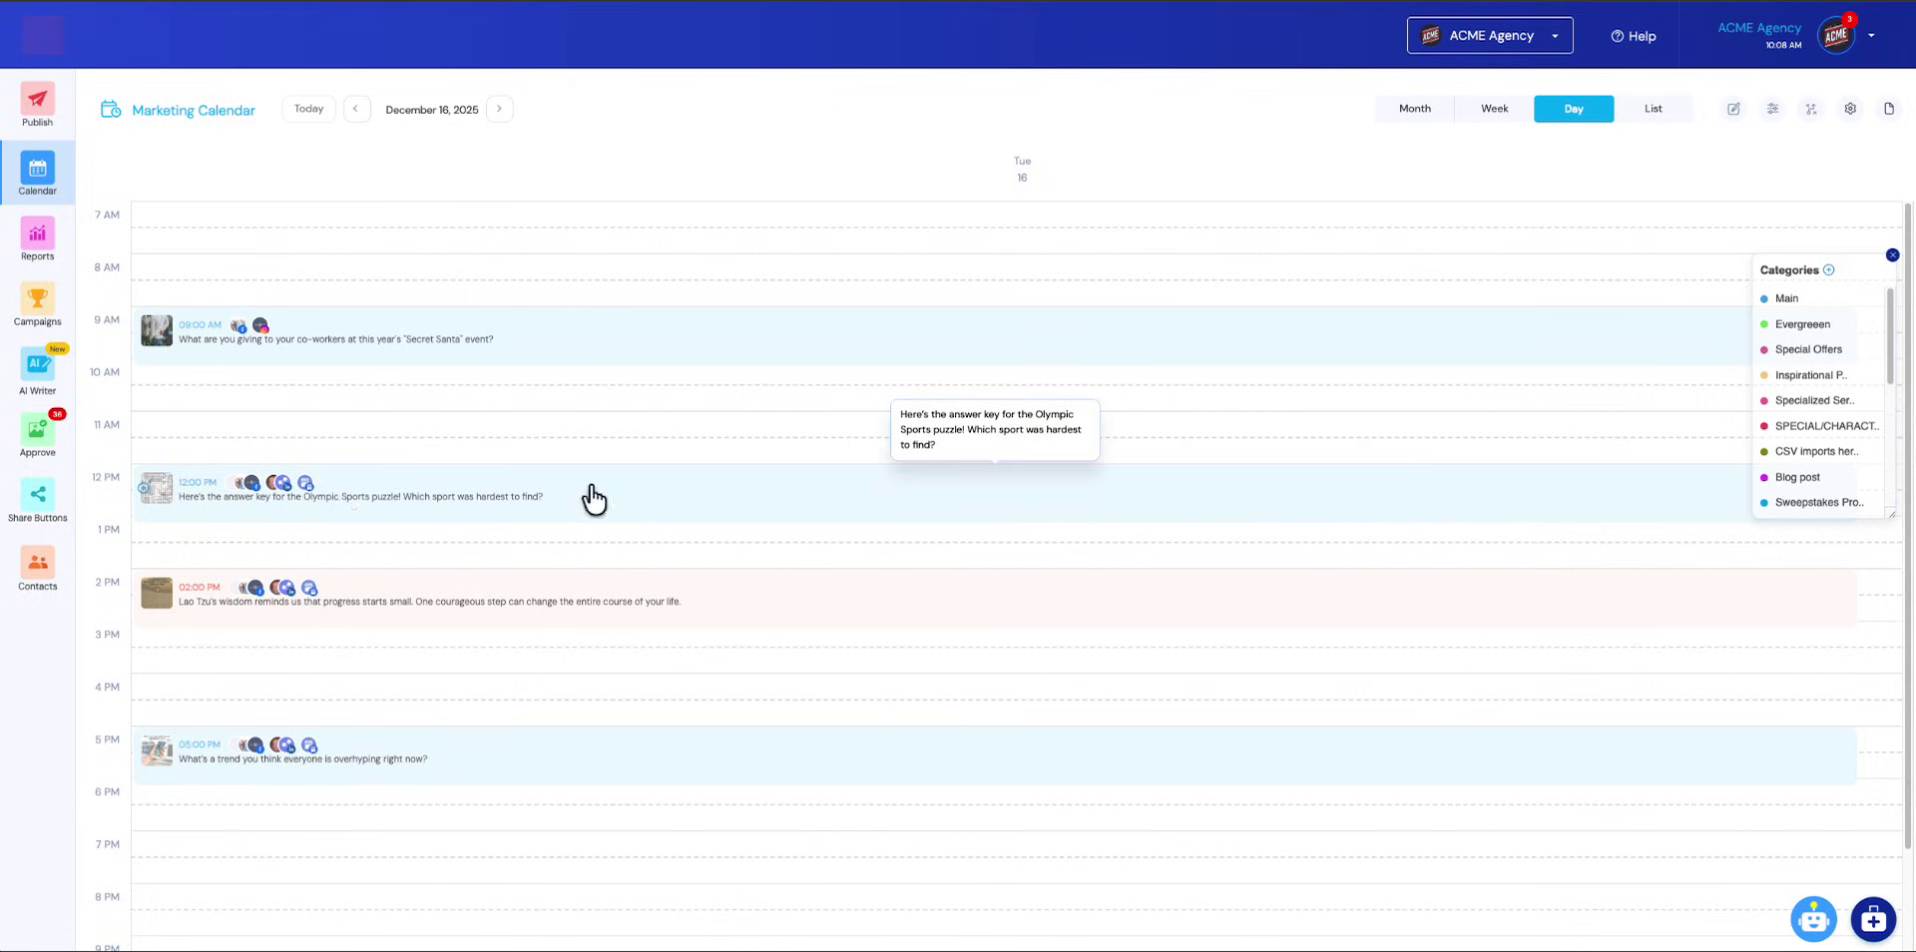
pyautogui.click(1641, 117)
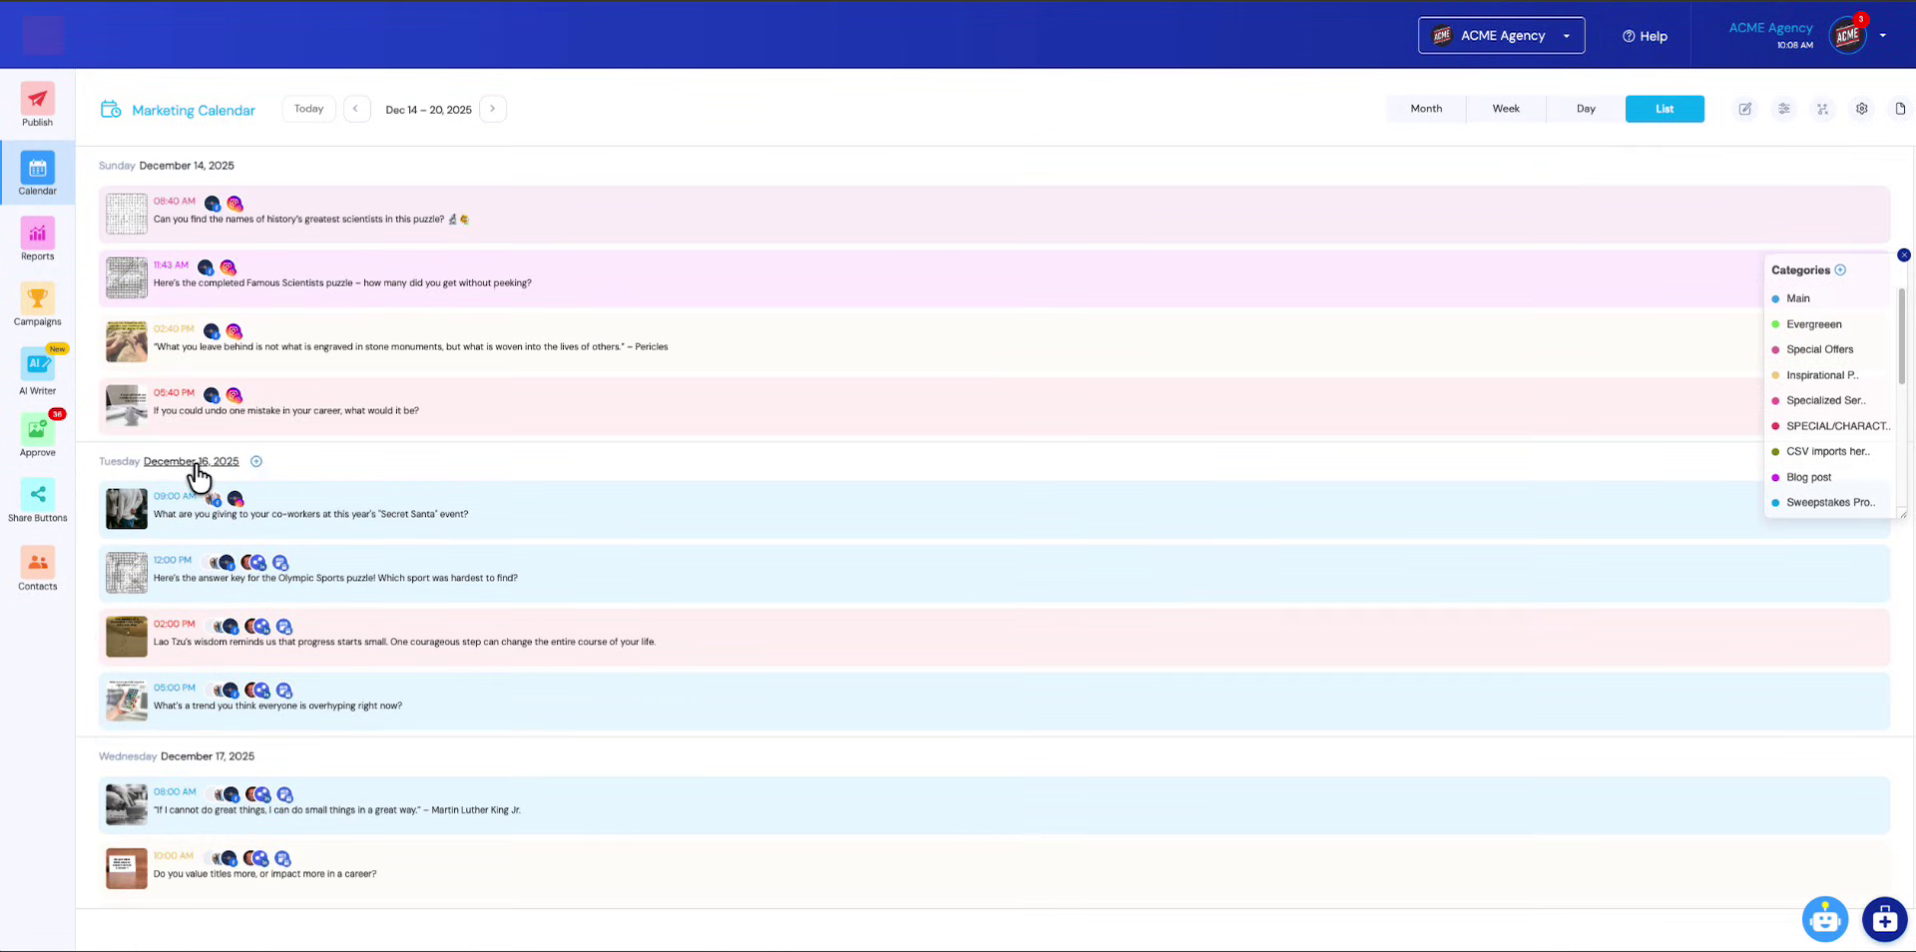
pyautogui.scroll(-5, 192, 474)
pyautogui.scroll(5, 192, 470)
pyautogui.click(1505, 112)
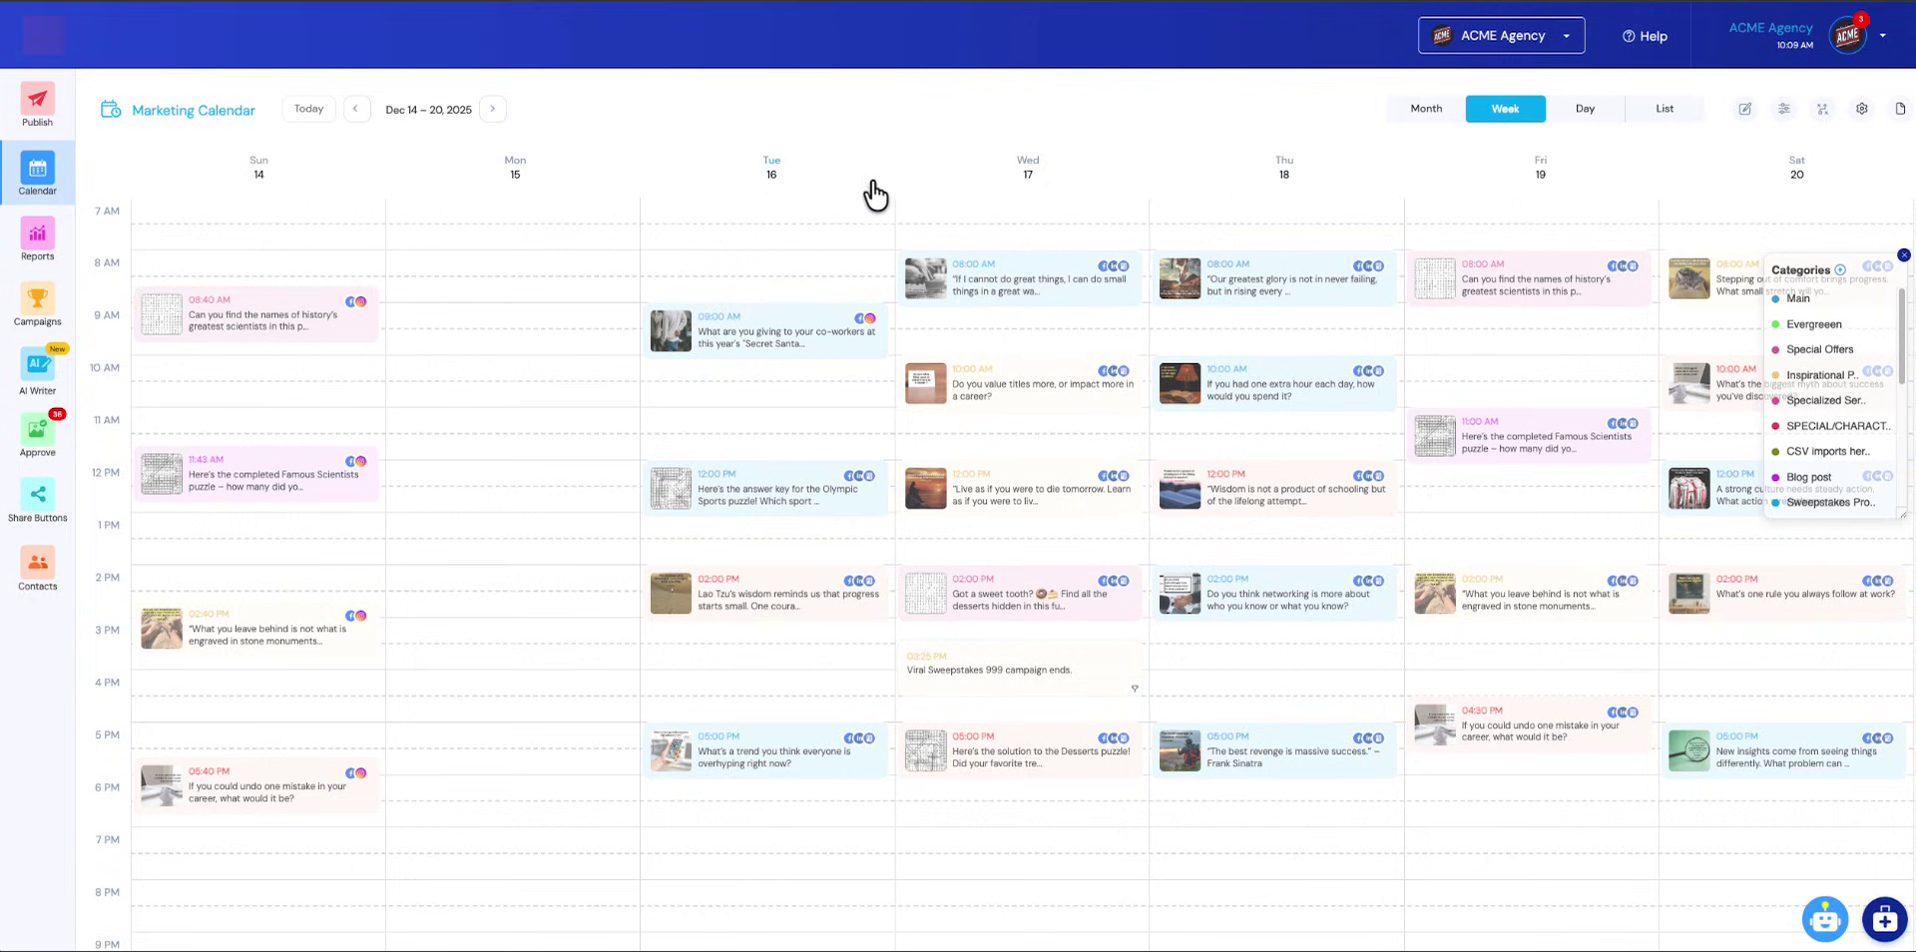
# Step: Open the sent Sunday 08:40 AM scientists puzzle post as a copy and add it to the queue
pyautogui.click(249, 318)
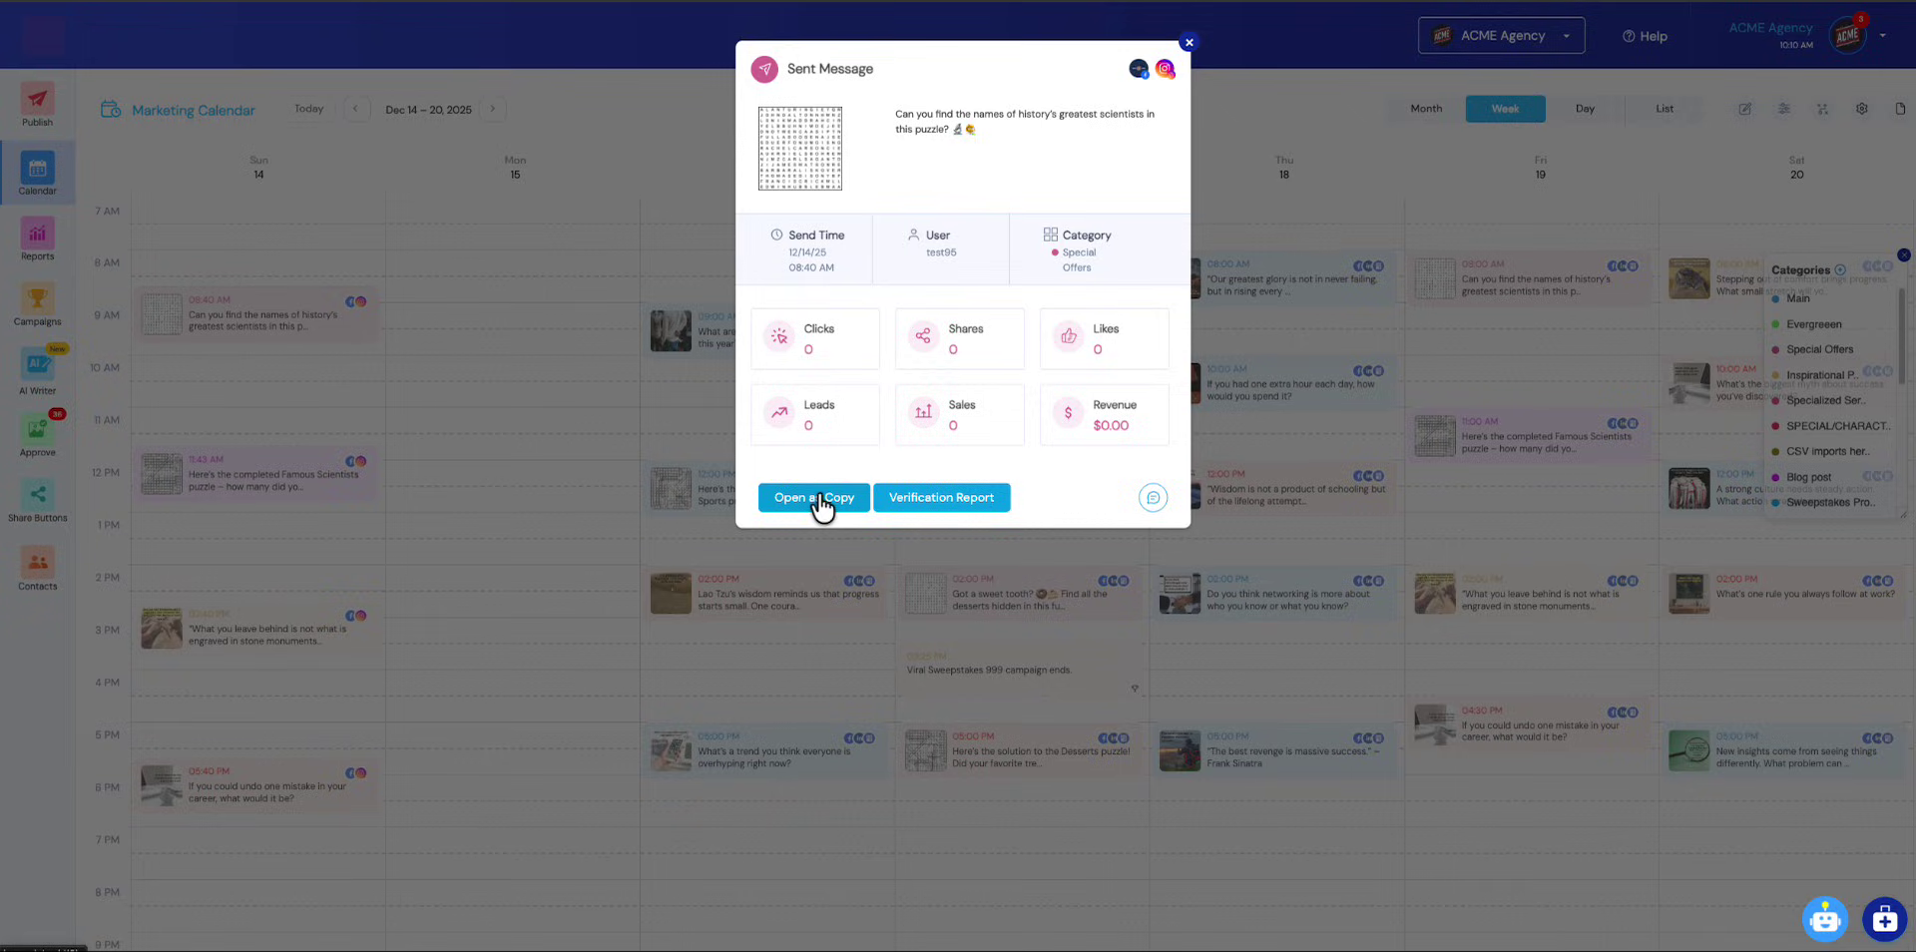
pyautogui.click(814, 497)
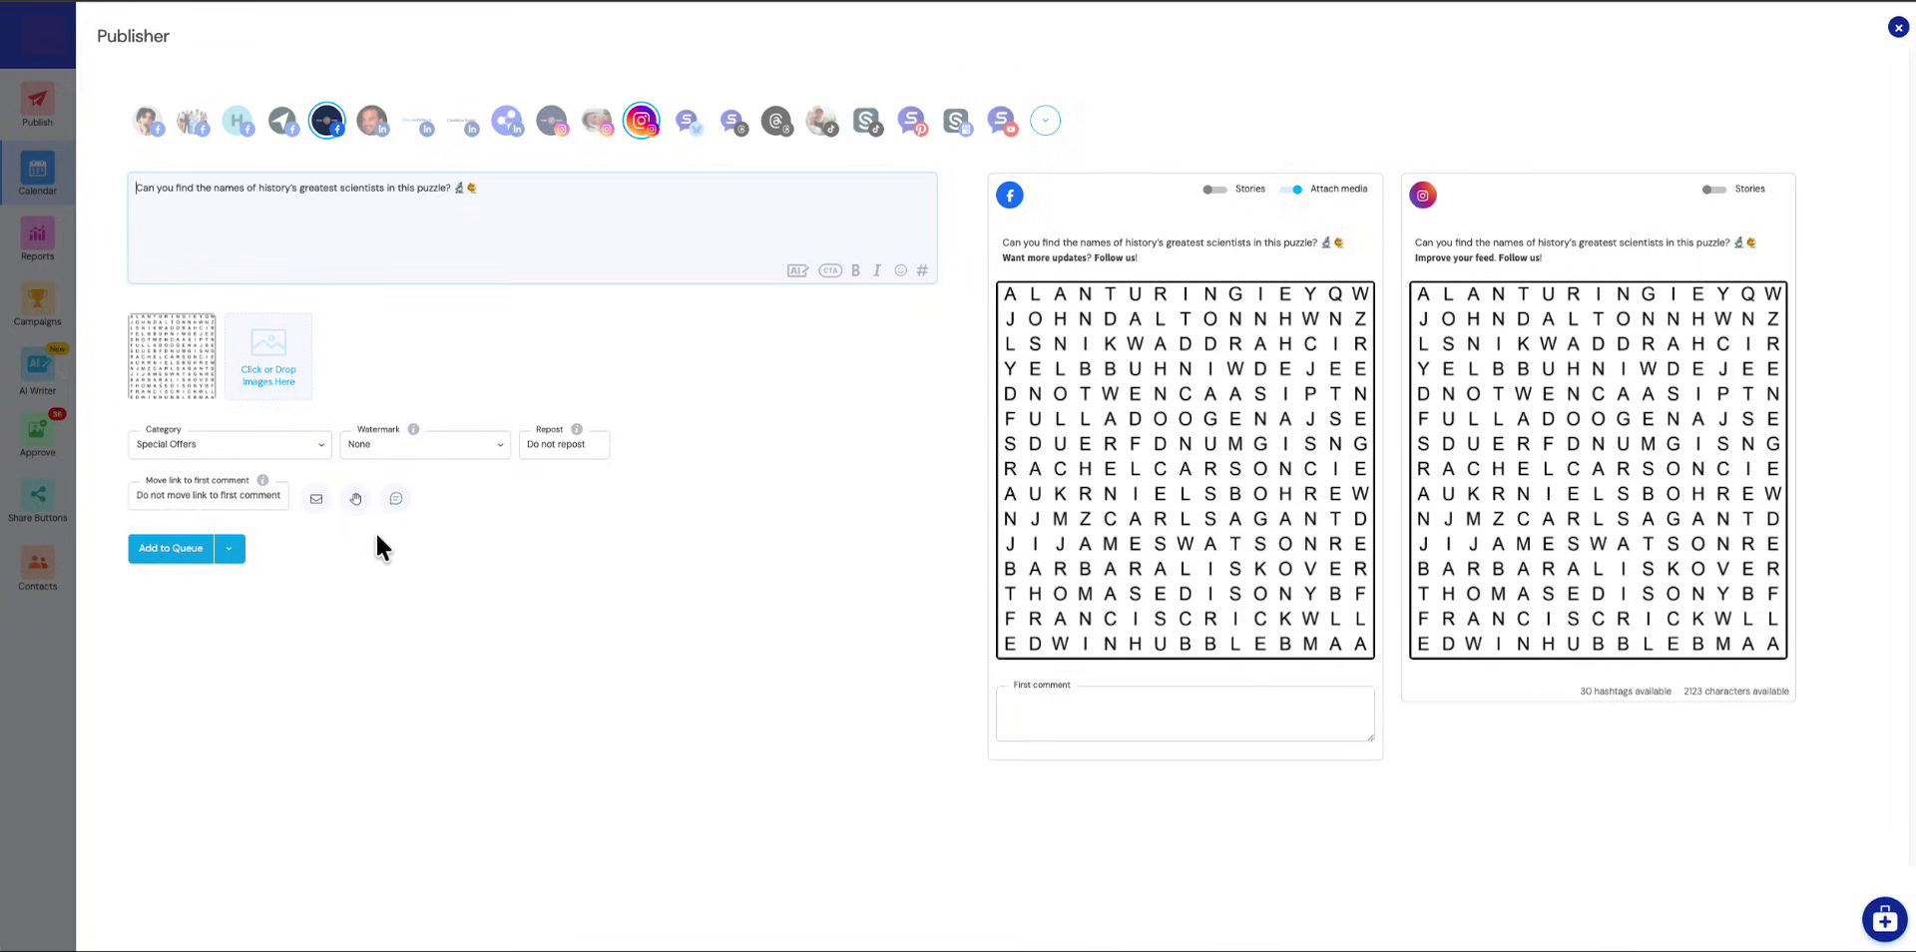
pyautogui.click(179, 547)
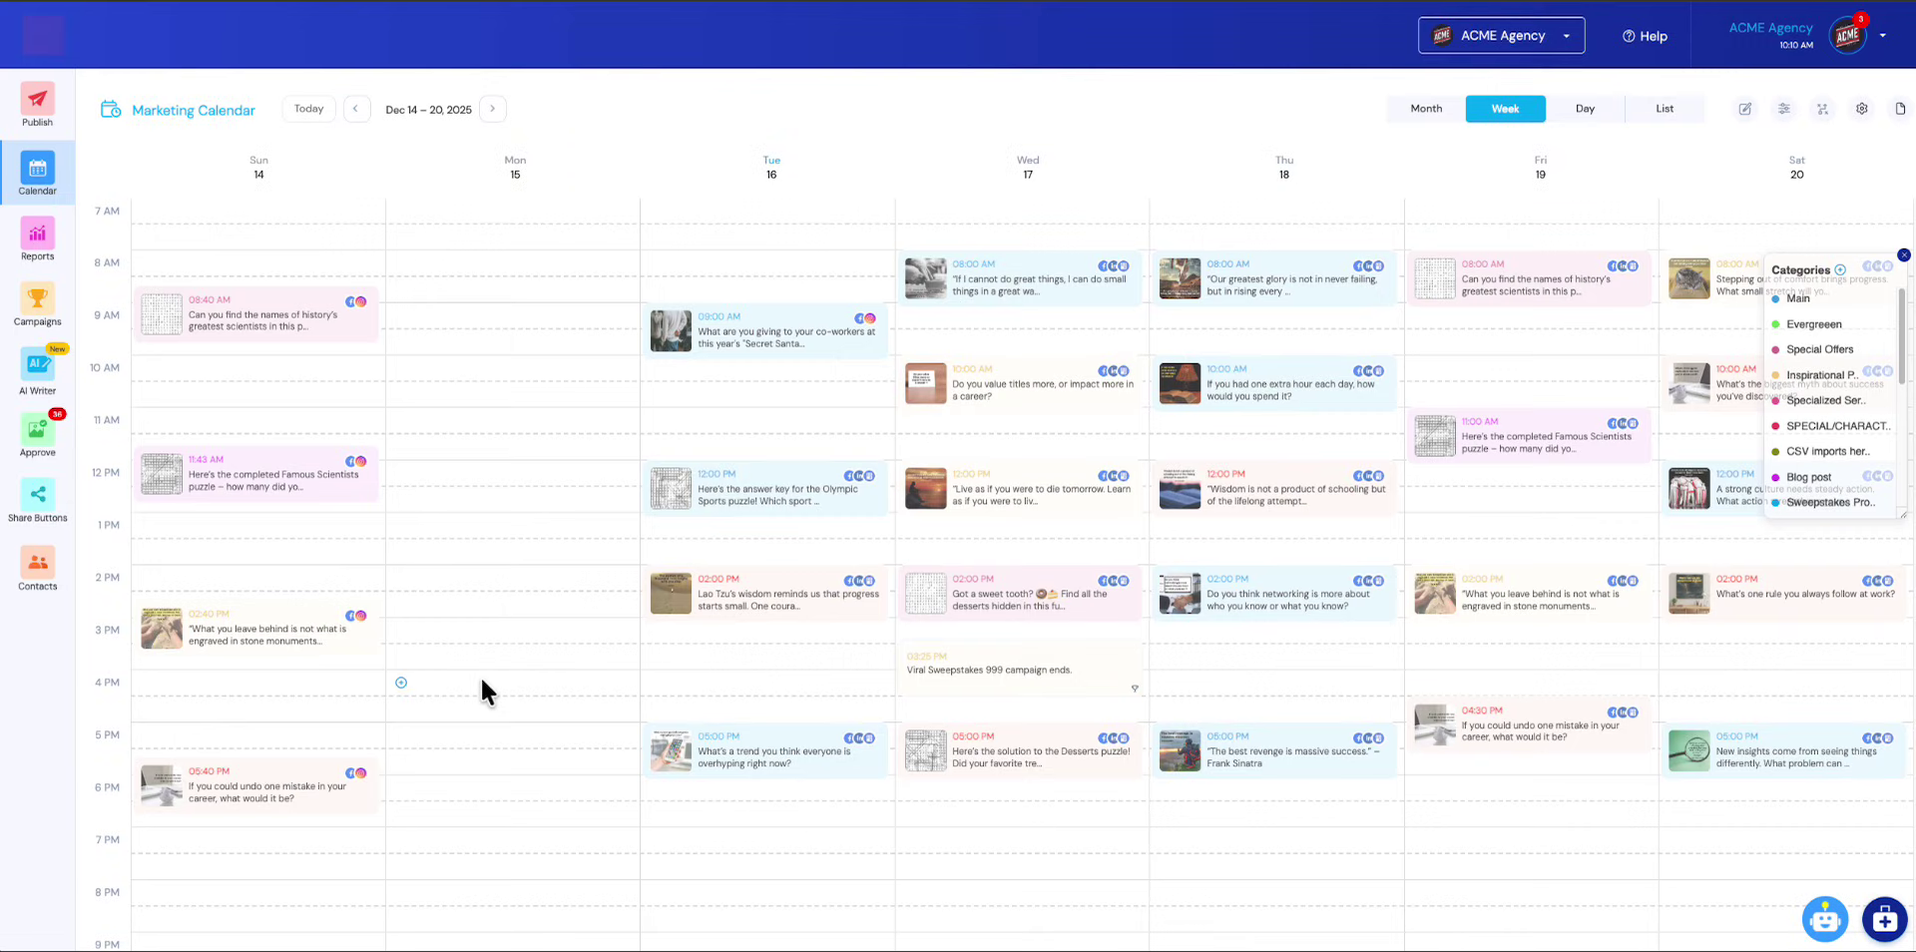
# Step: Add the team comment "Let's change the image" to Thursday's 10:00 AM scheduled post and review its comments
pyautogui.click(1277, 390)
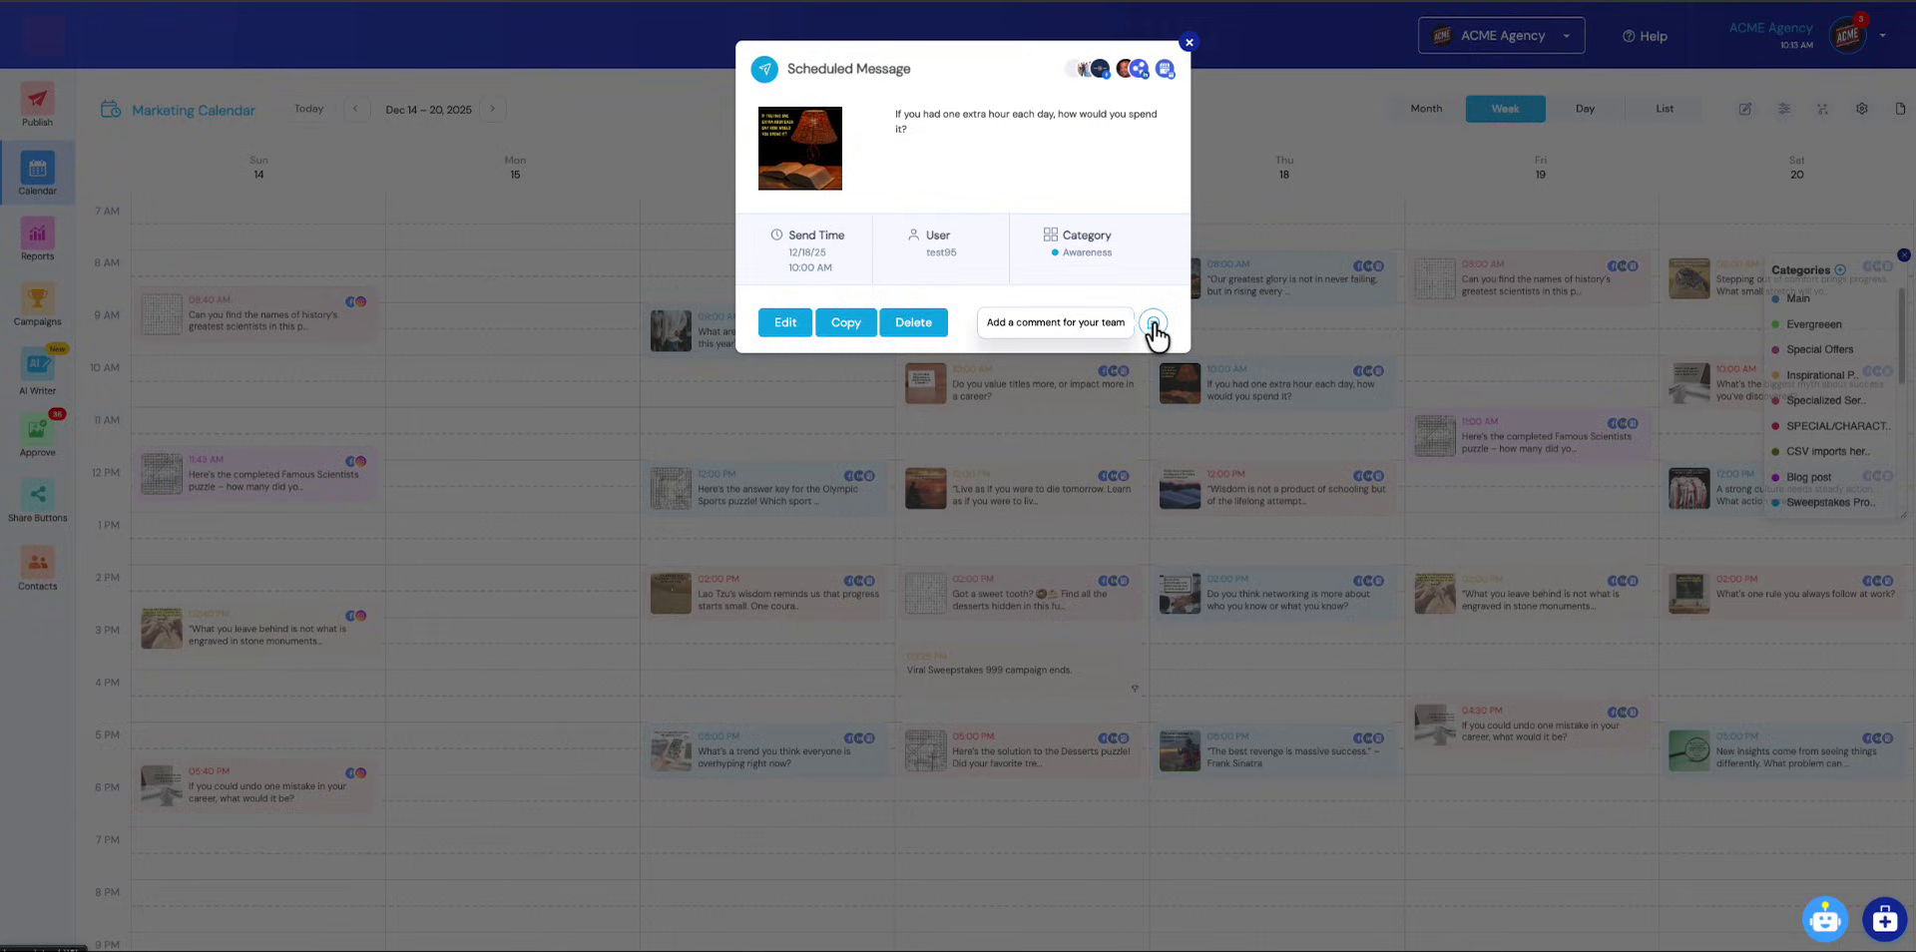
pyautogui.click(1153, 323)
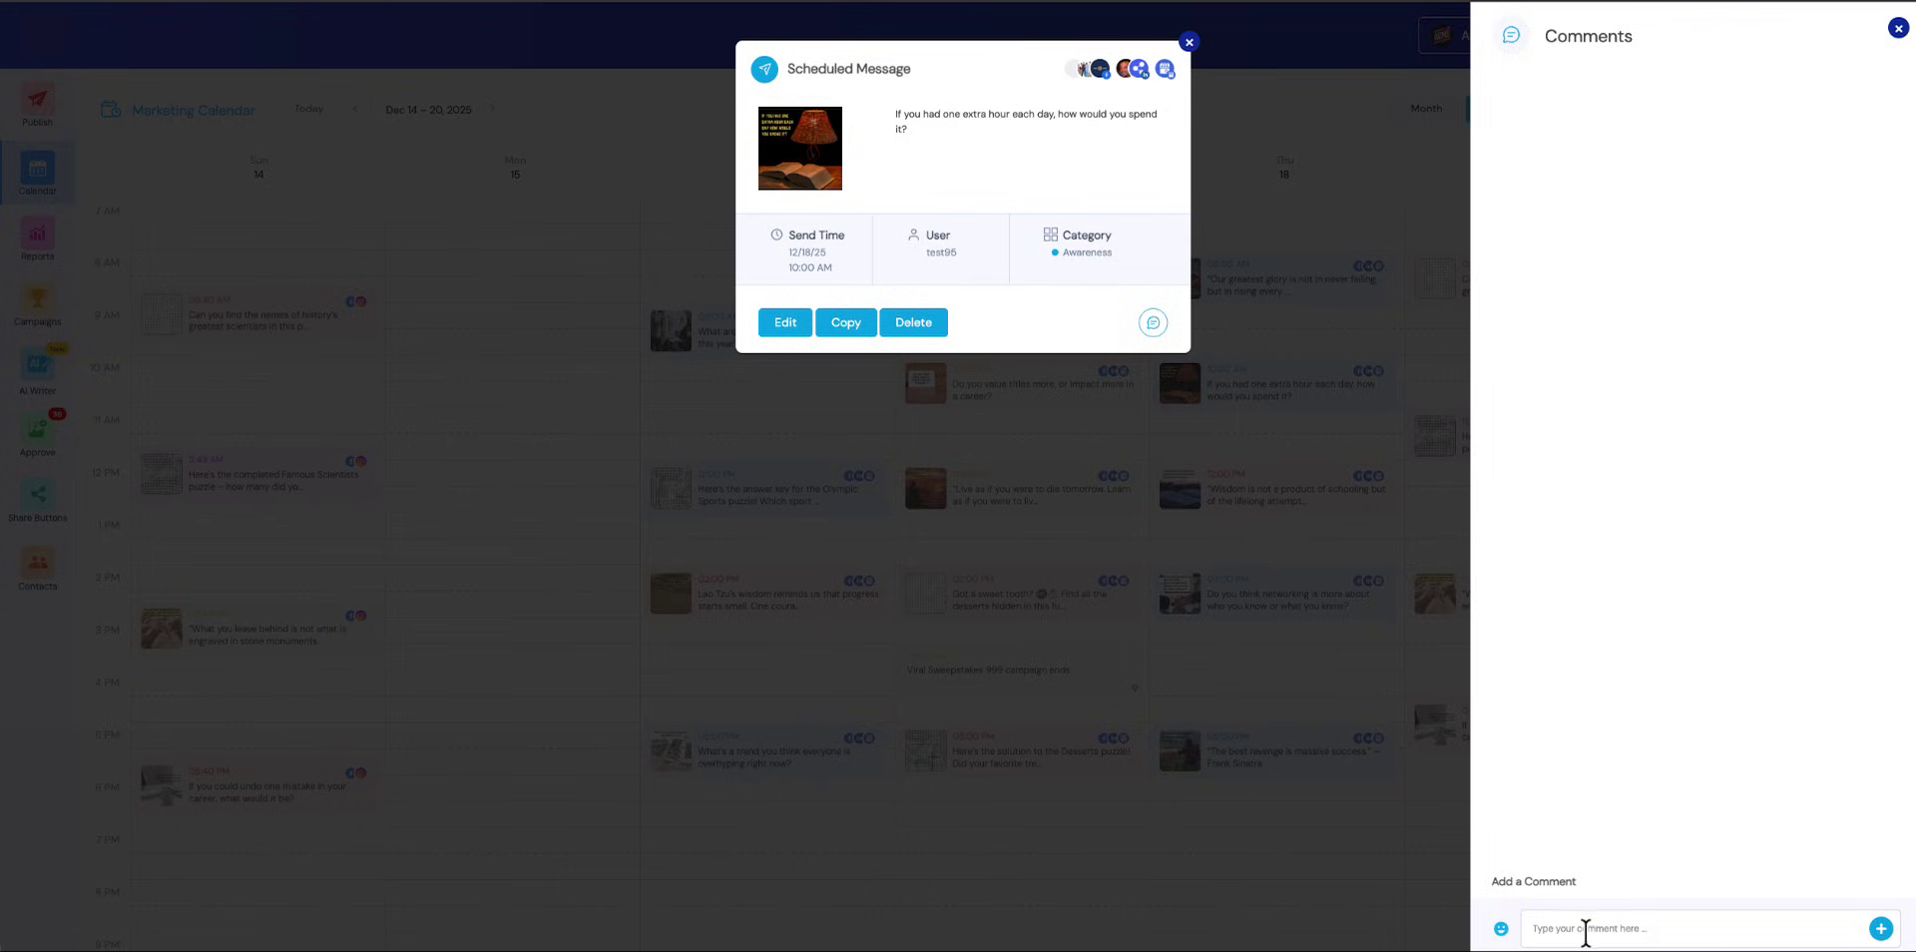
pyautogui.click(1586, 930)
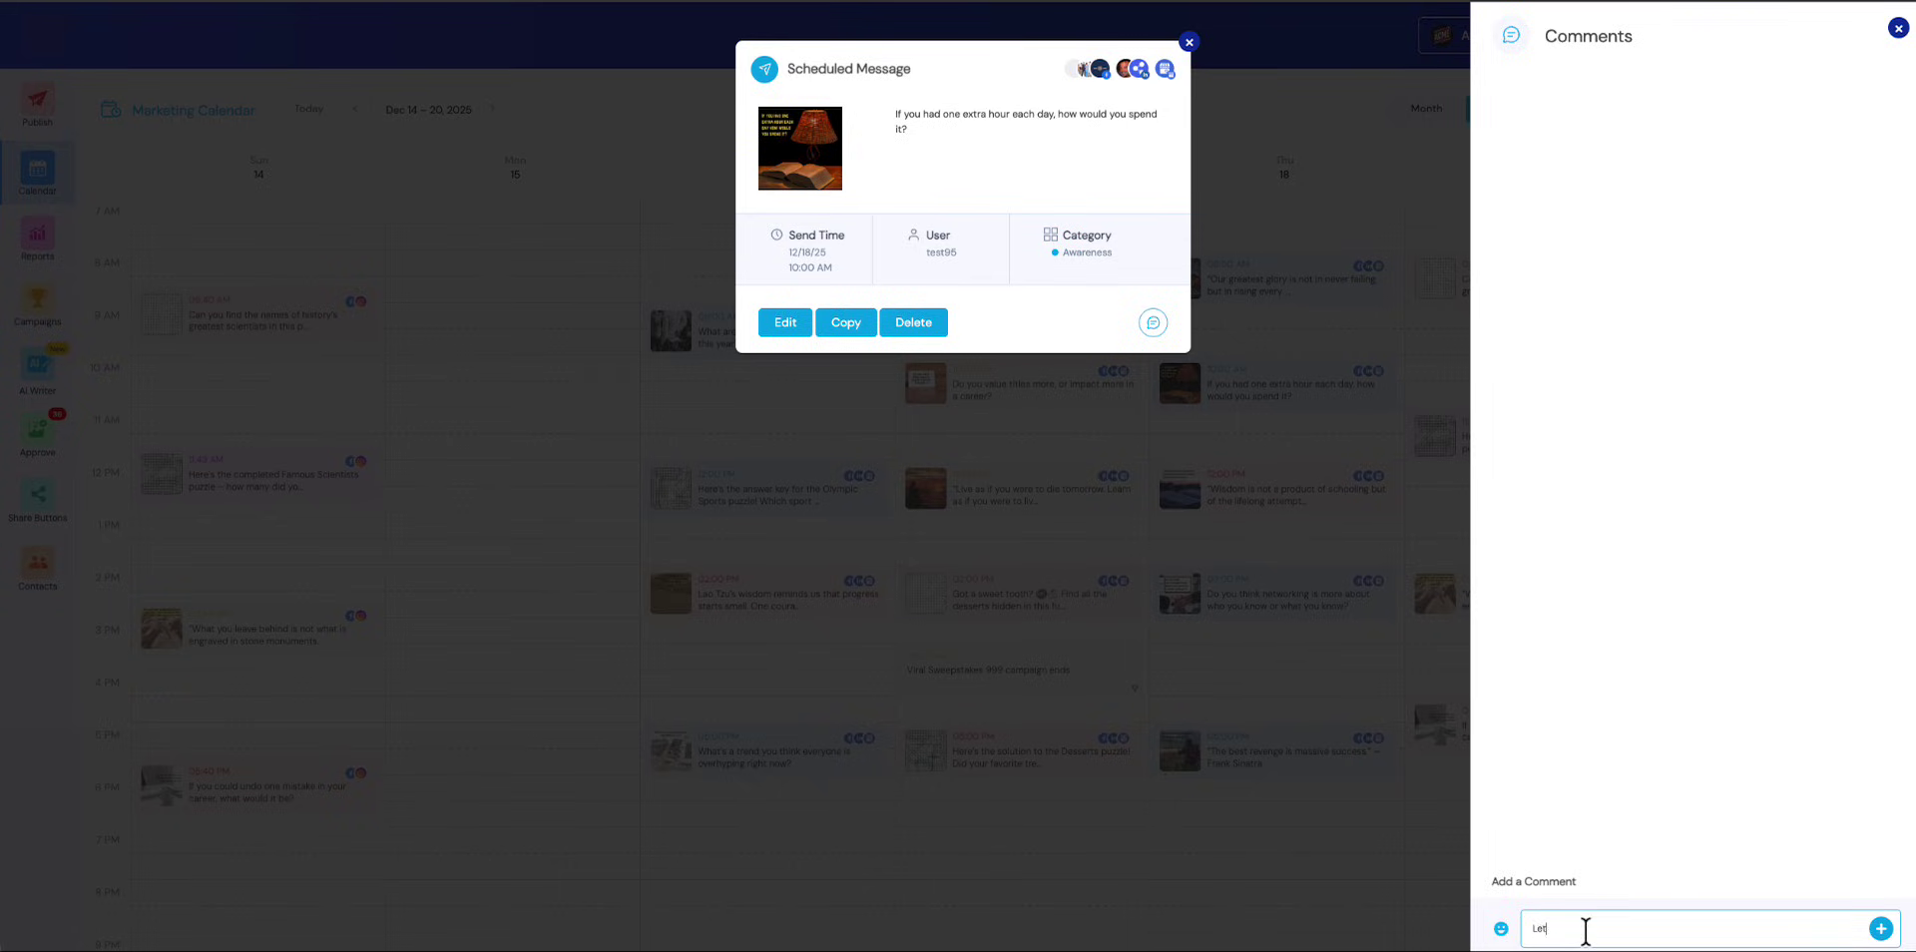
pyautogui.write("Let's change the image")
pyautogui.click(1880, 929)
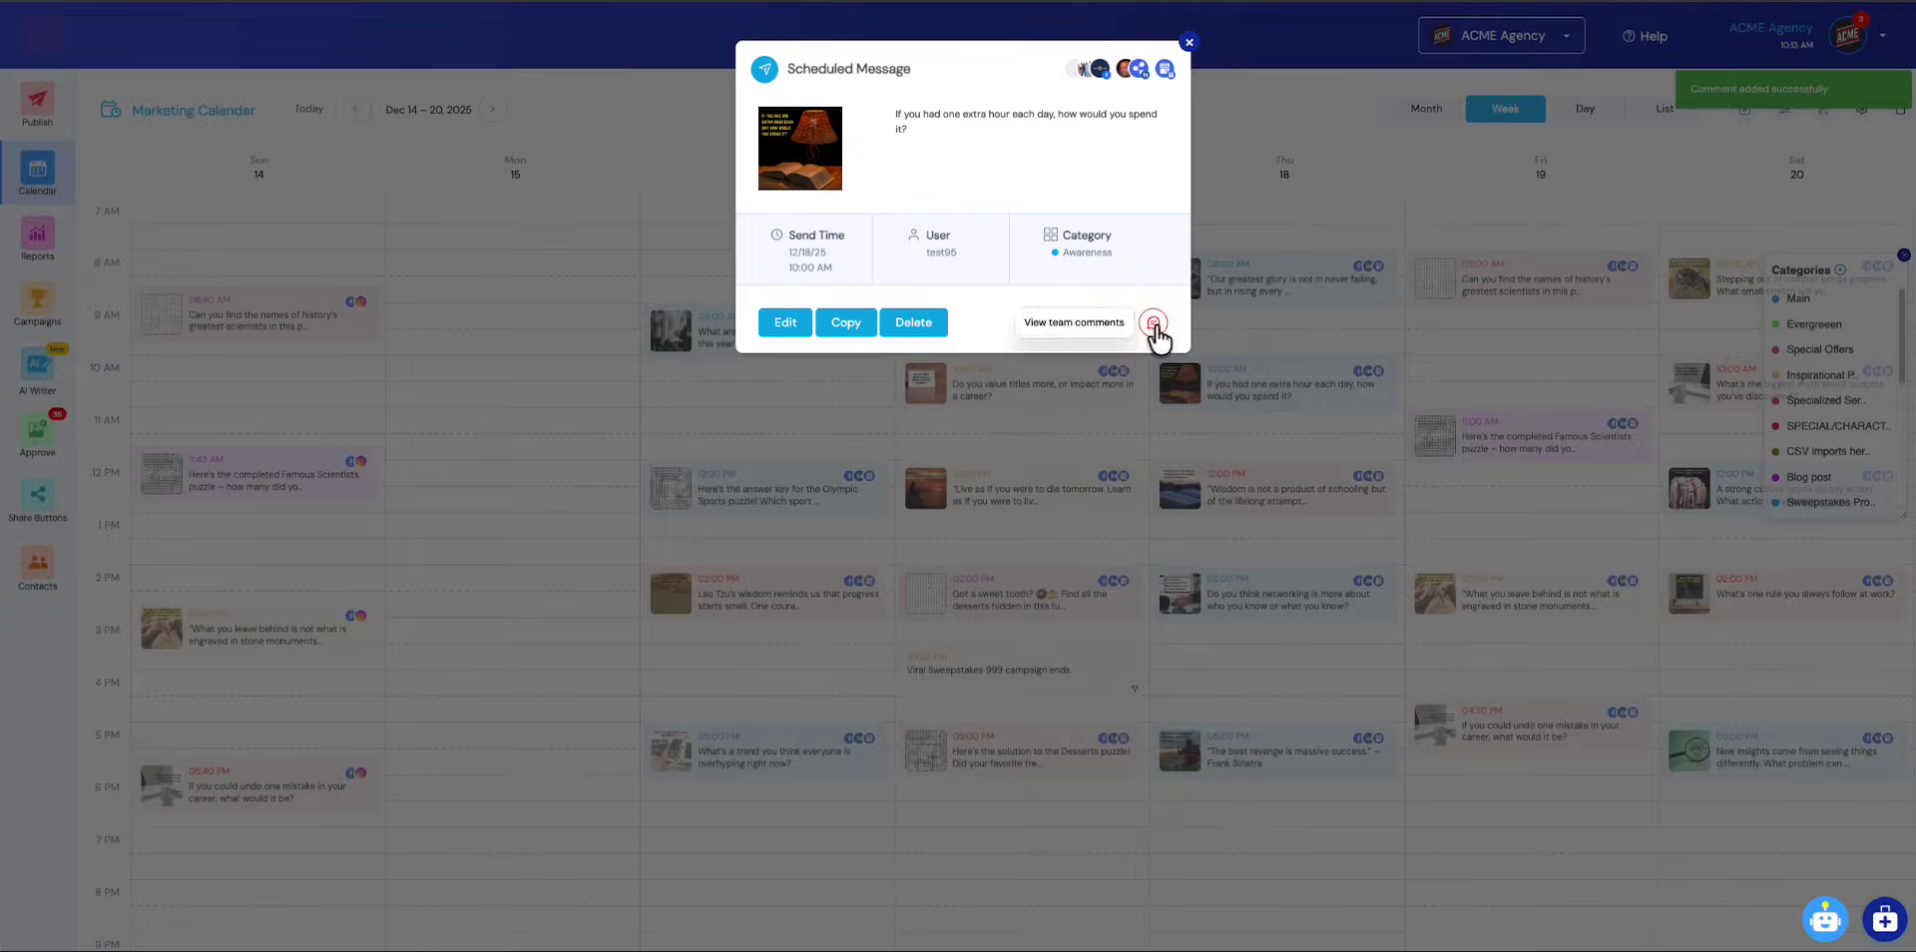
pyautogui.click(1152, 323)
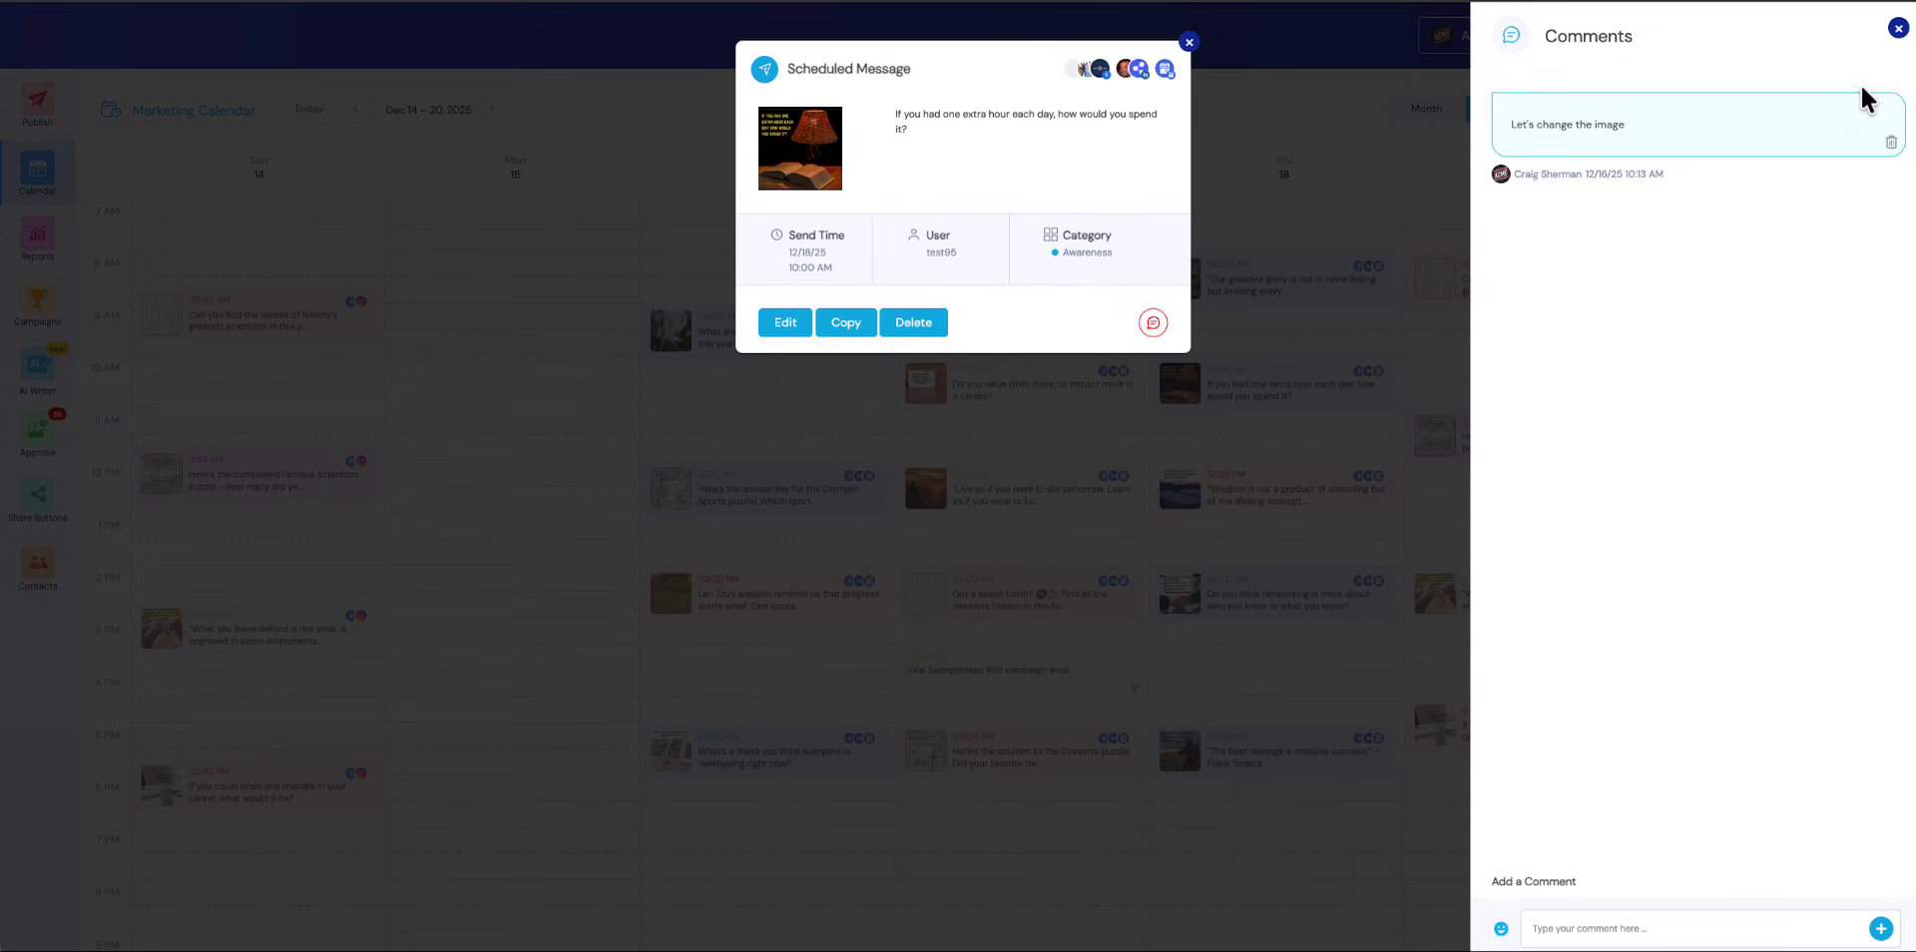
pyautogui.click(1897, 29)
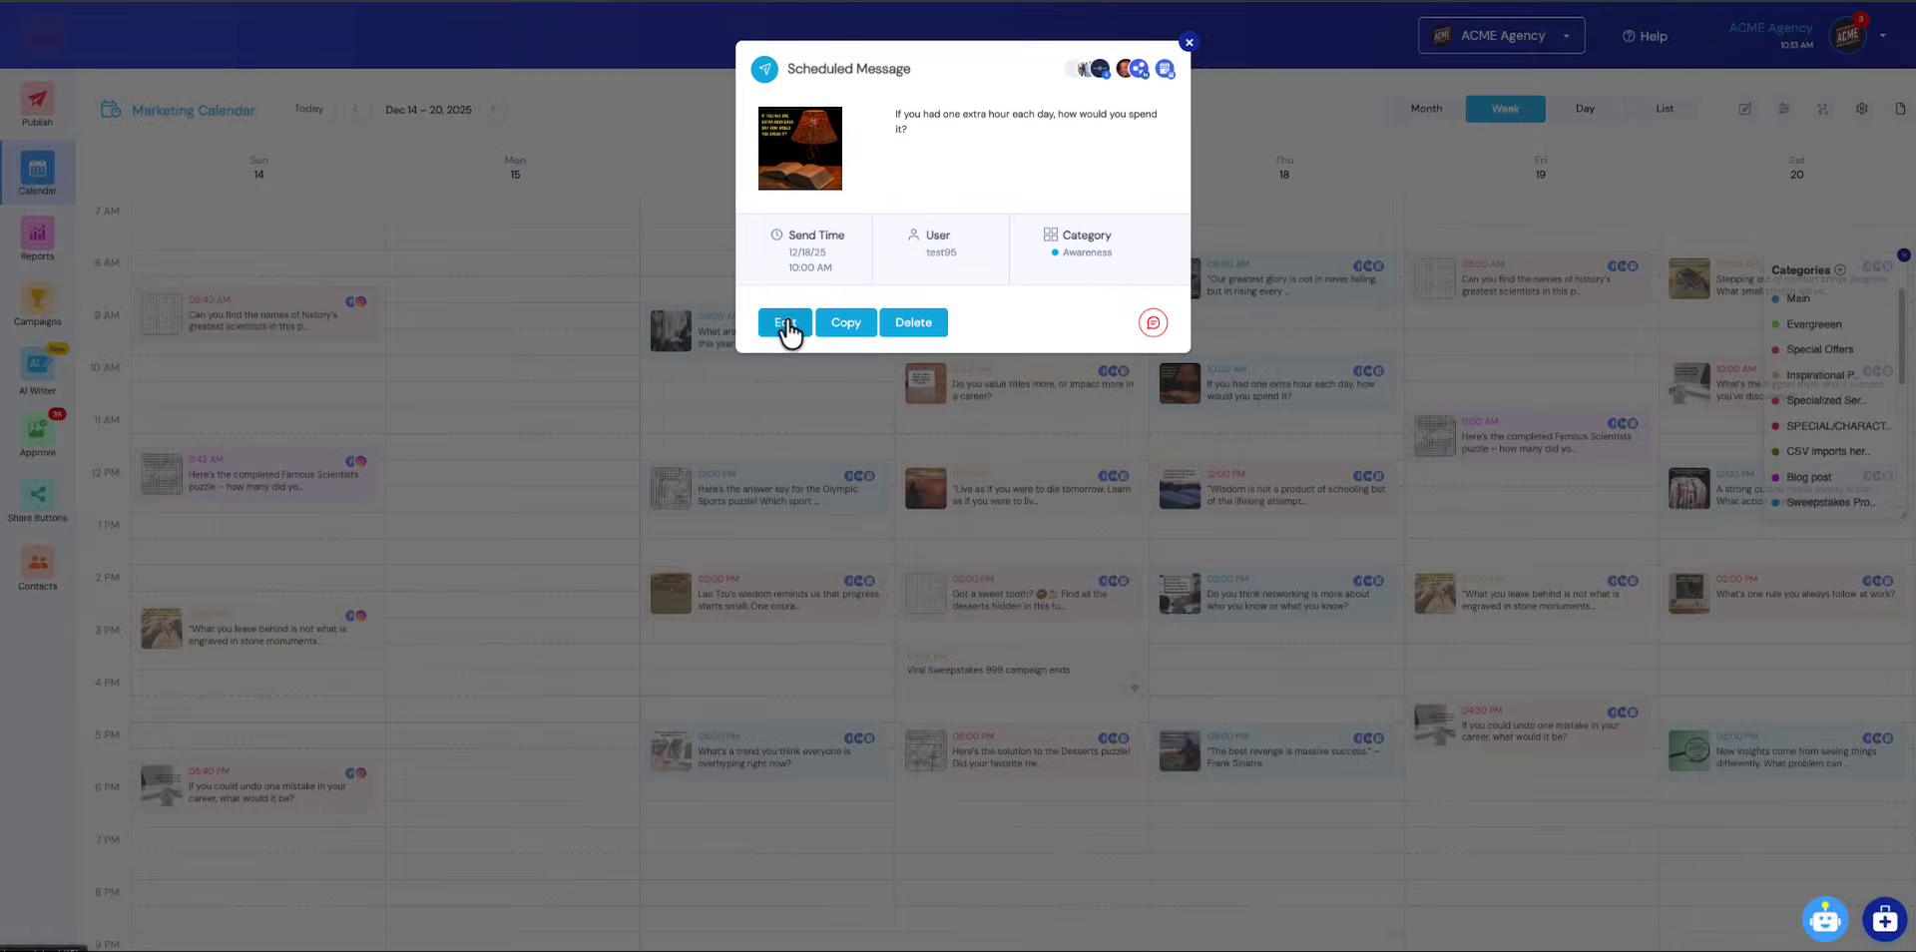
# Step: Edit the post's text to read "If you had one extra hour each day, how would you spend it?!" and schedule it
pyautogui.click(785, 322)
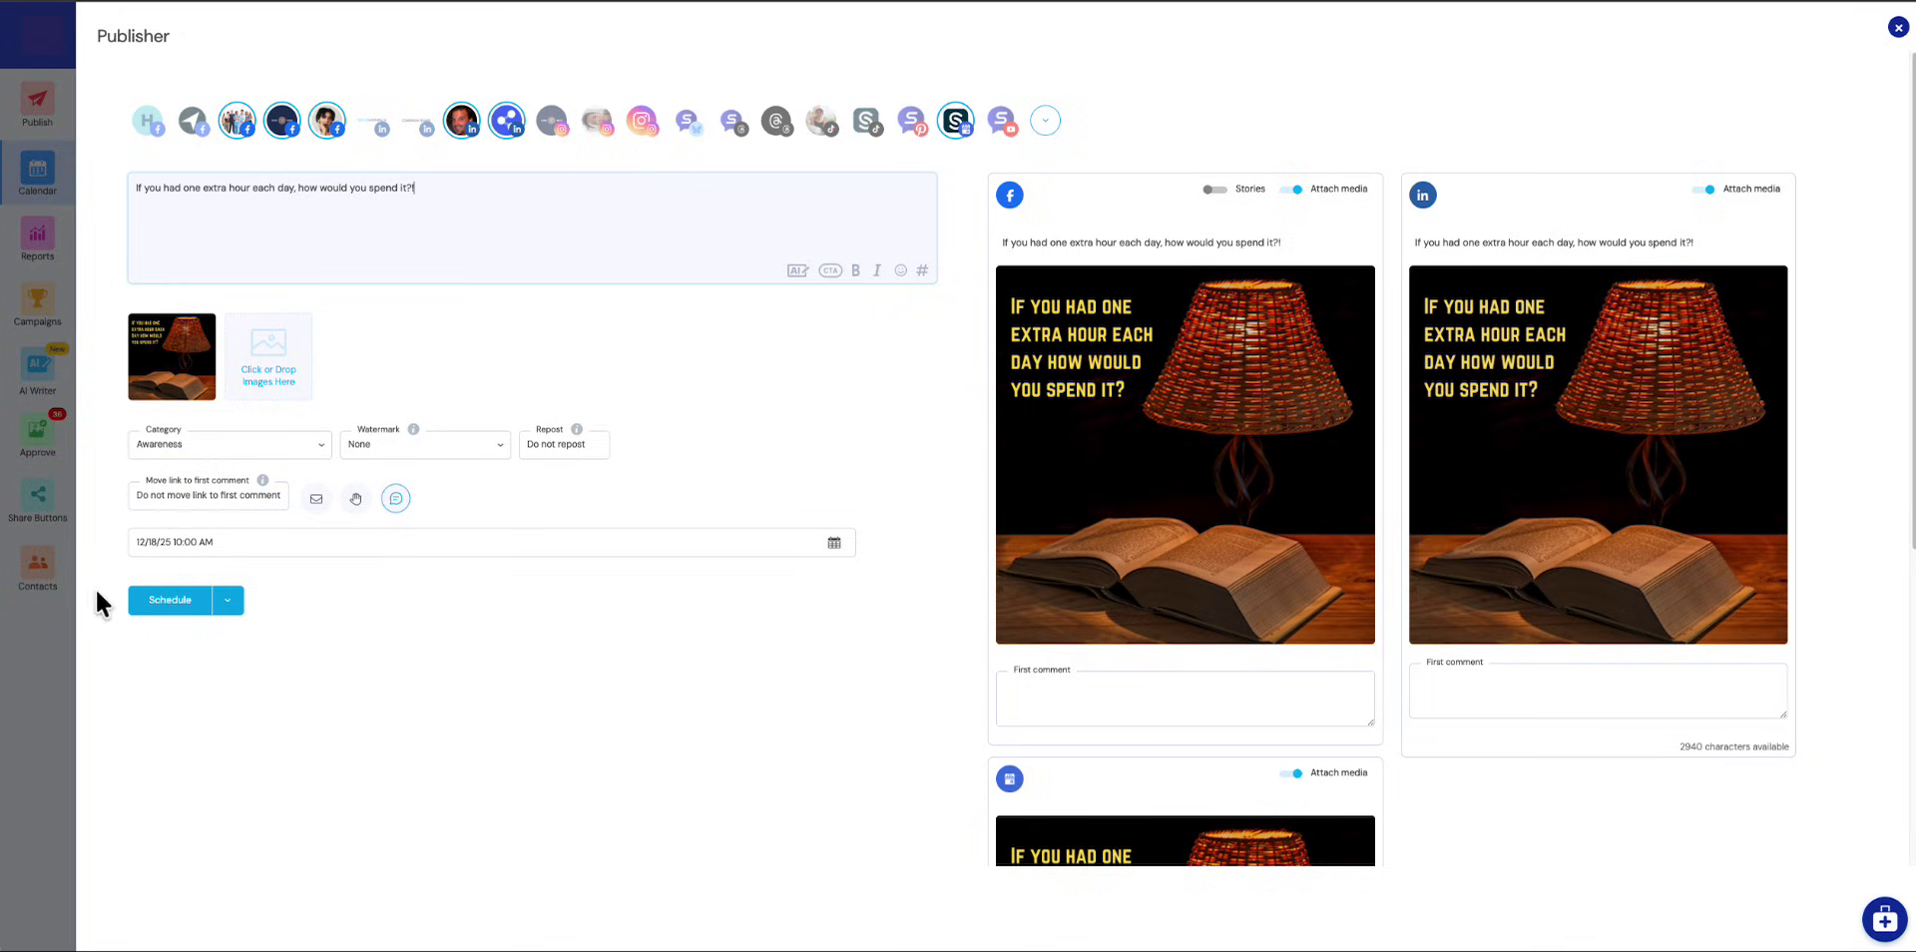
pyautogui.click(171, 601)
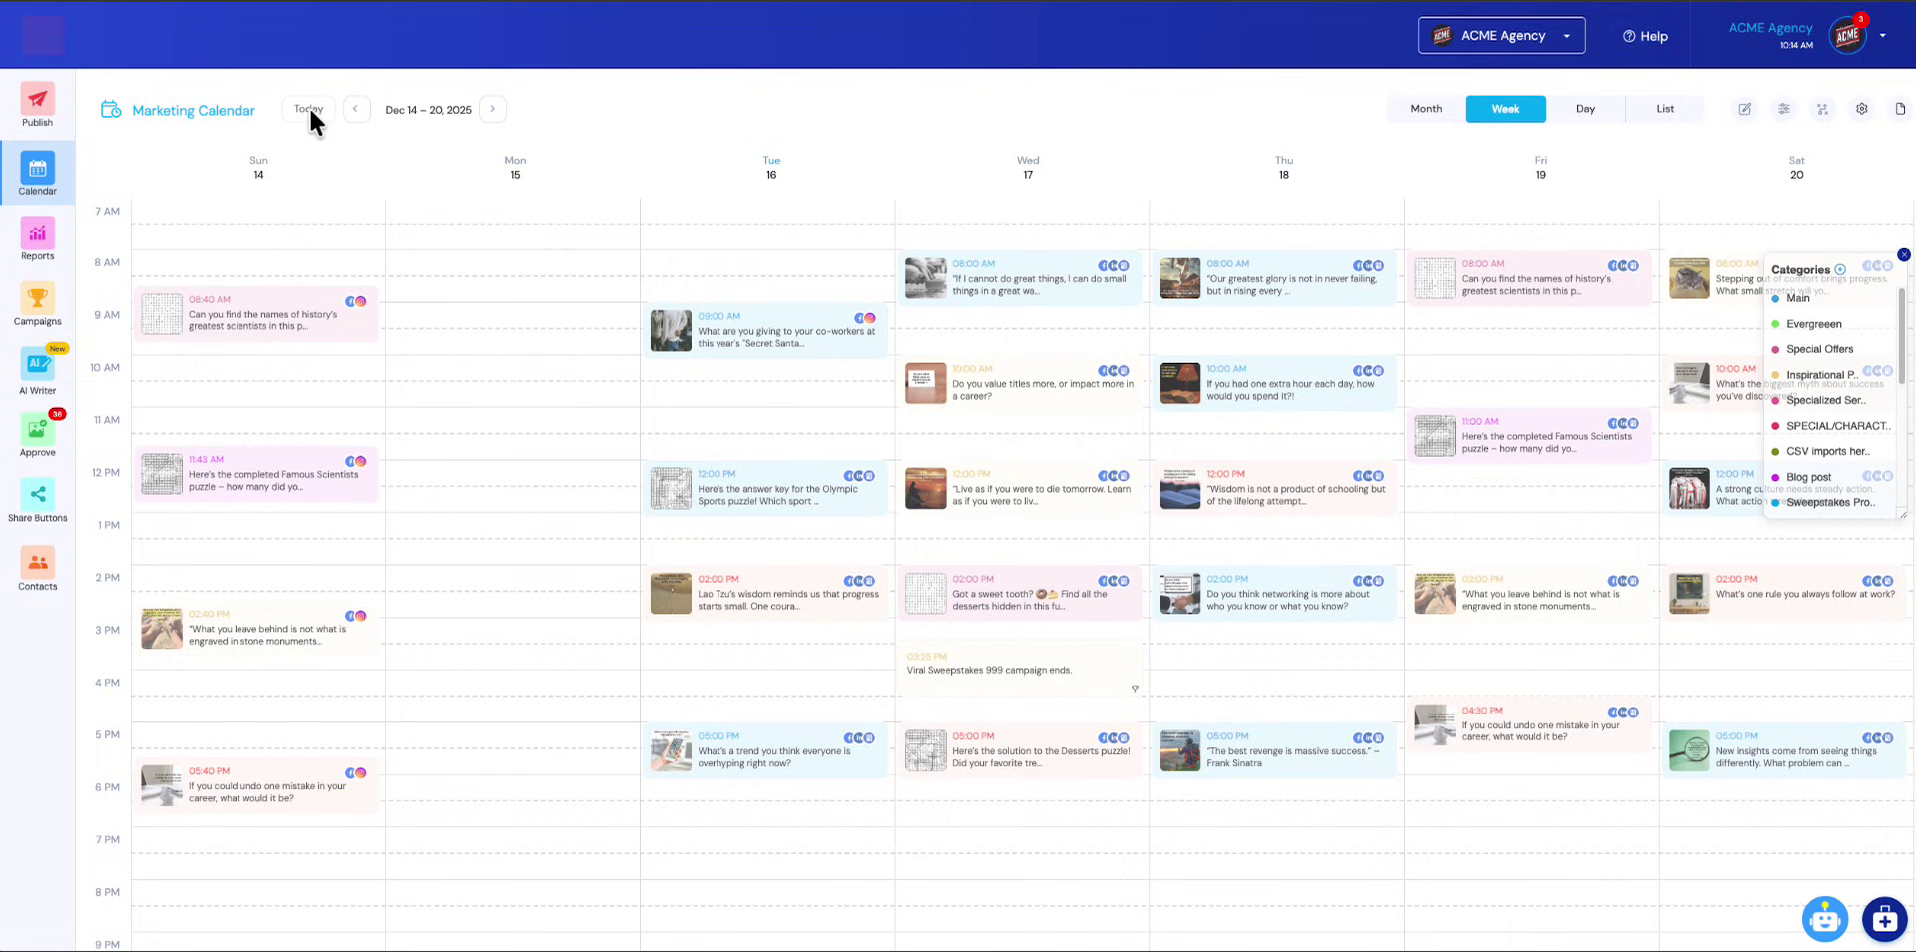
# Step: View the following week, Dec 21 – 27, and return to the current week
pyautogui.click(491, 110)
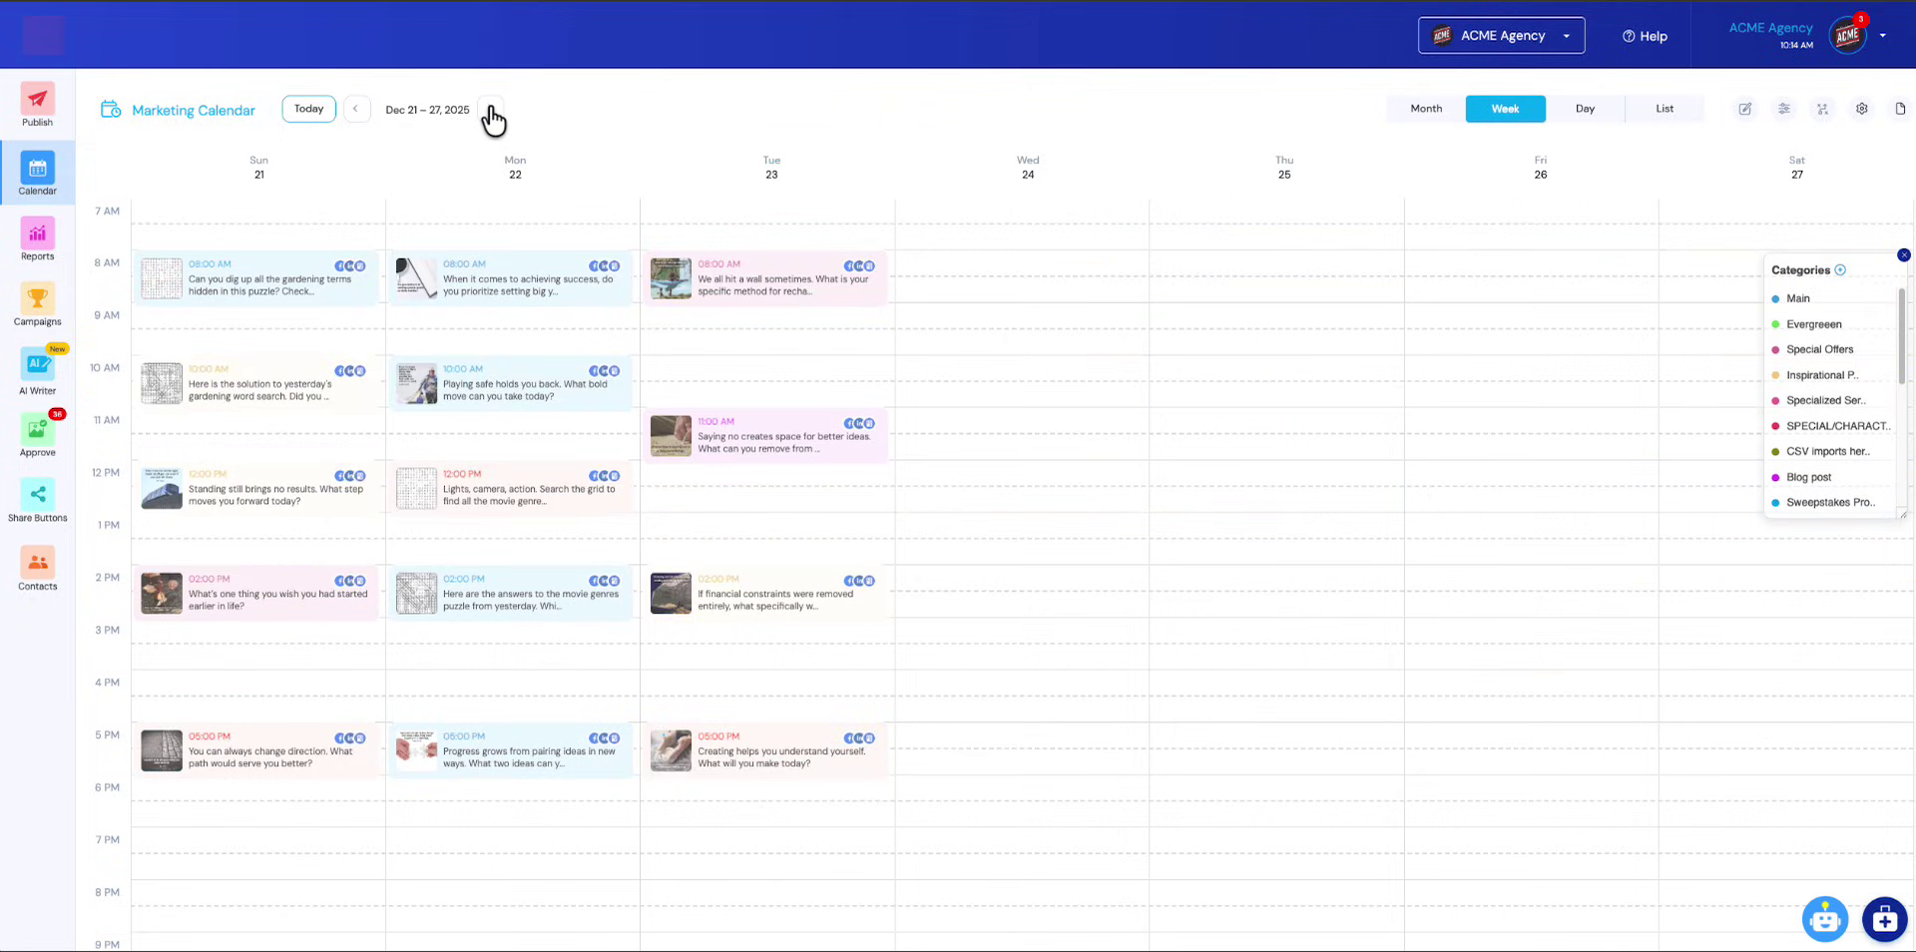
pyautogui.click(312, 110)
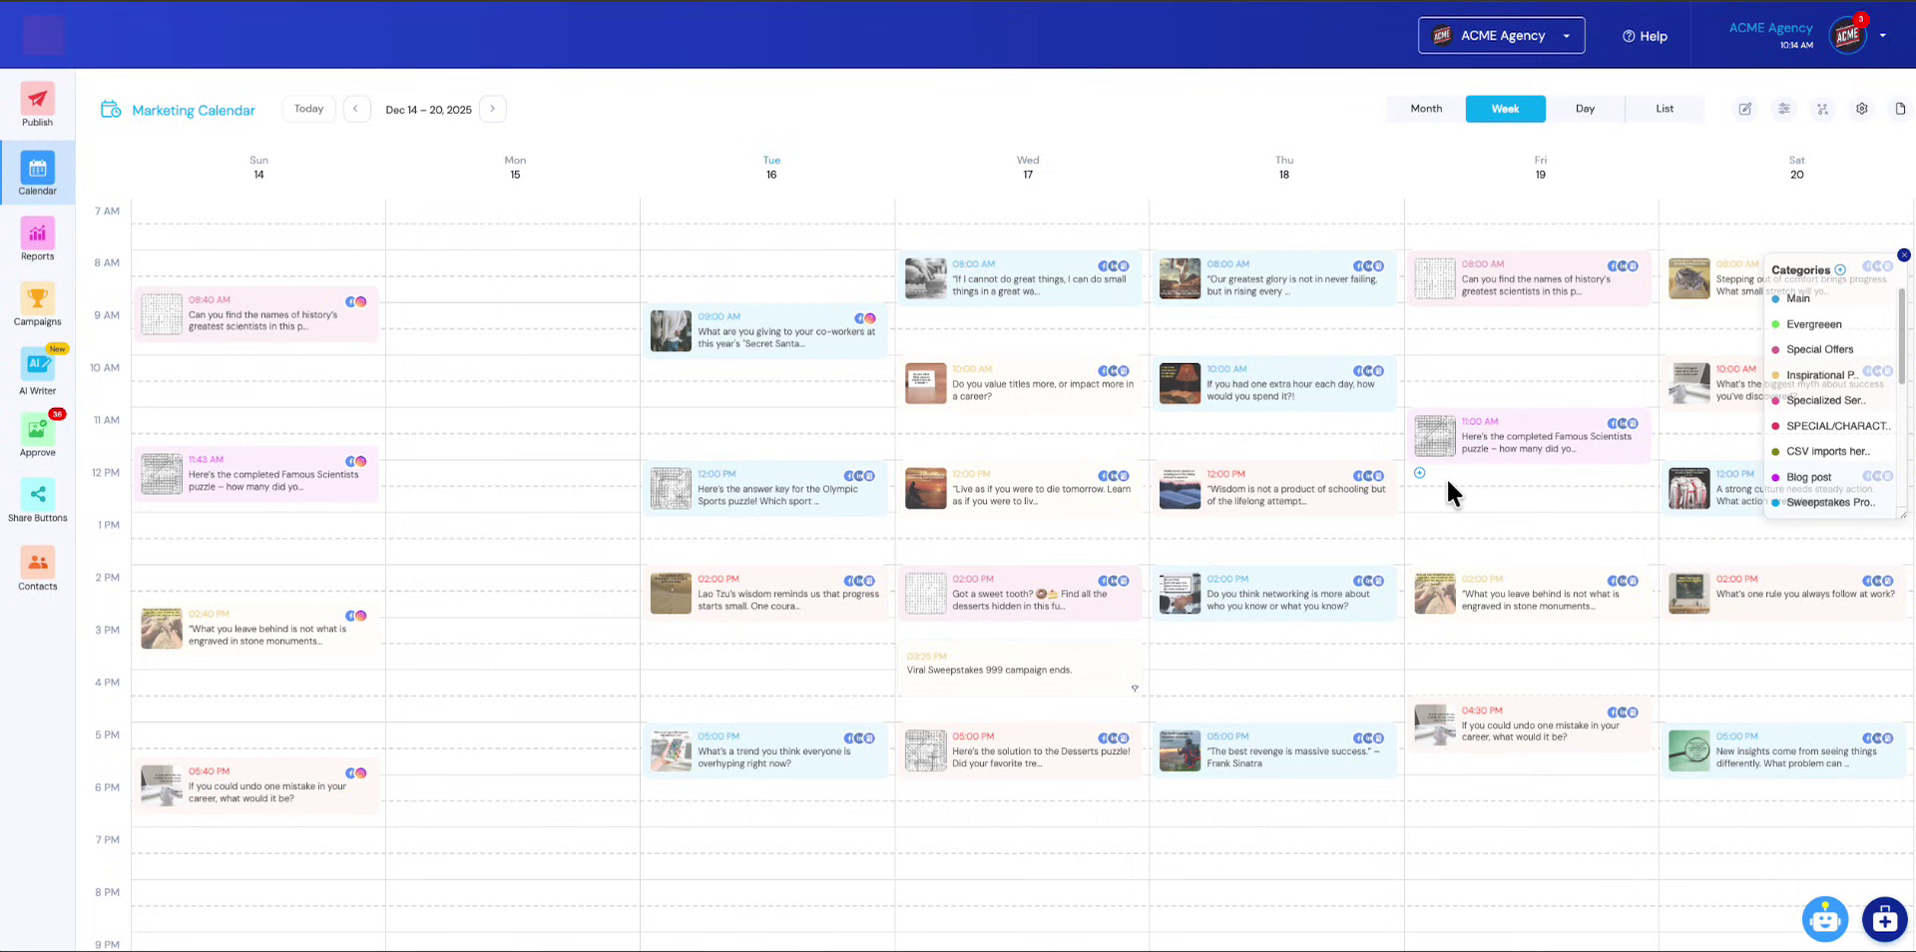
# Step: Show the drafts beside the calendar and browse through the list
pyautogui.click(1899, 112)
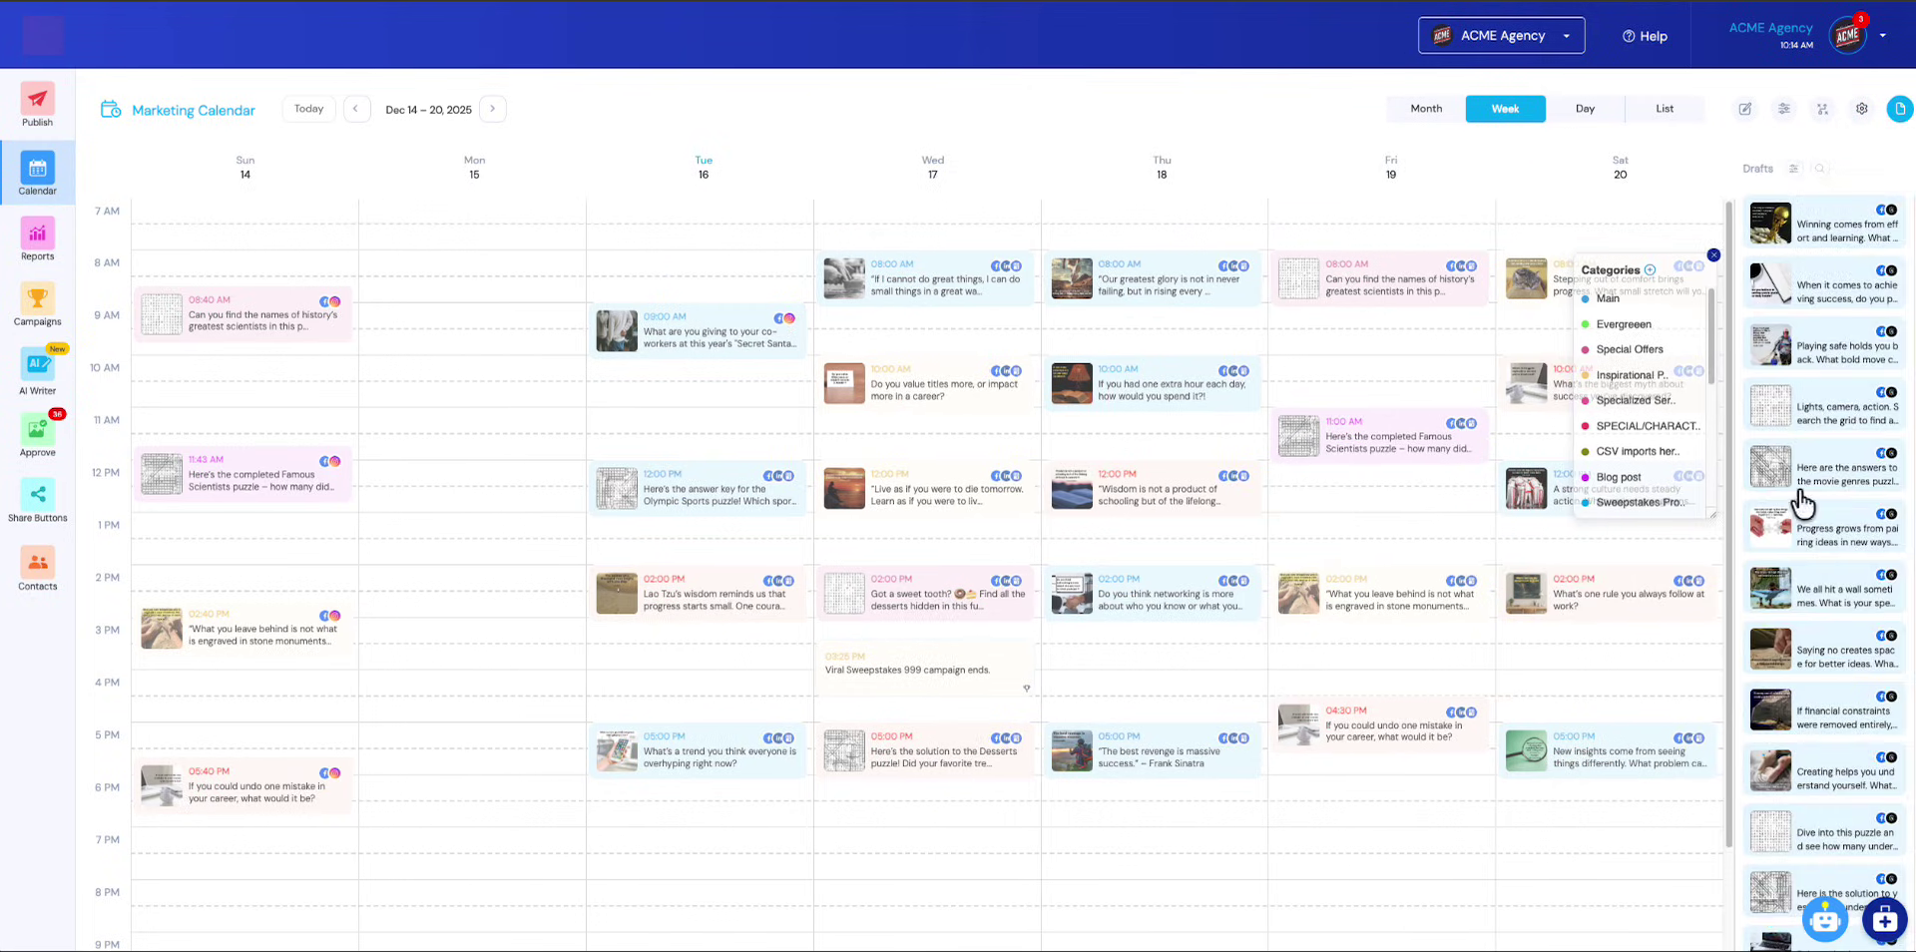
pyautogui.scroll(-3, 1814, 667)
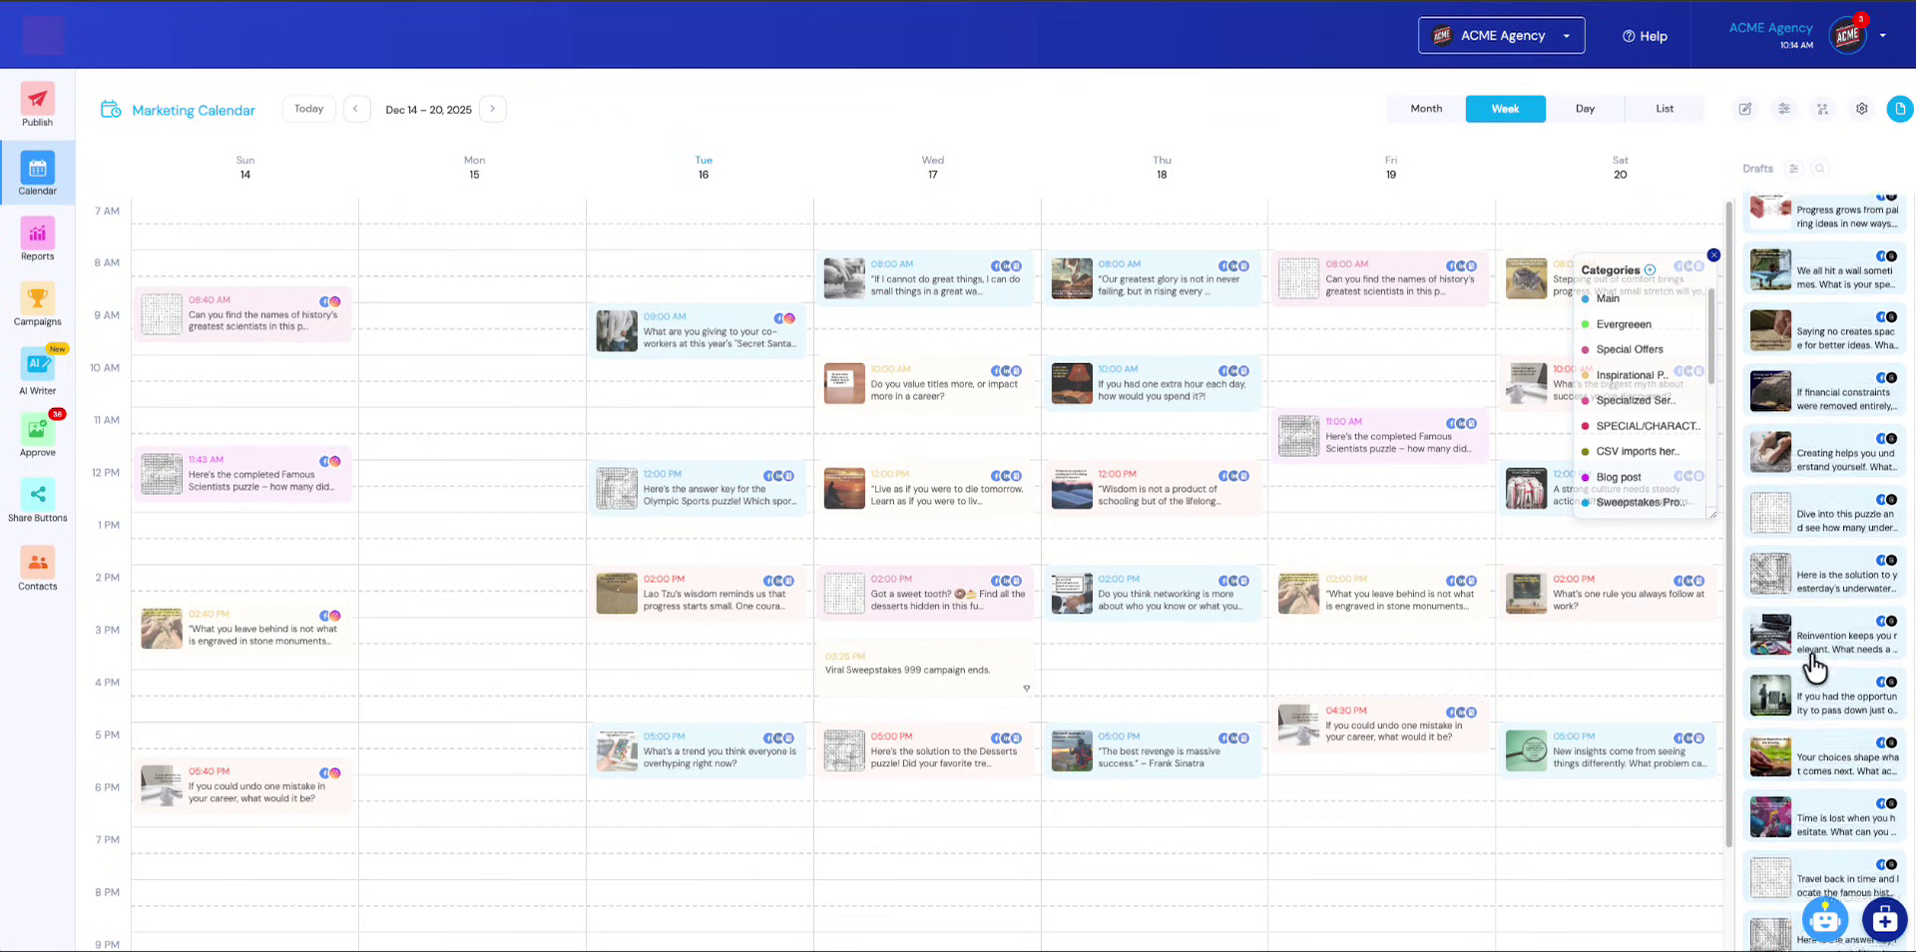
pyautogui.scroll(3, 1814, 667)
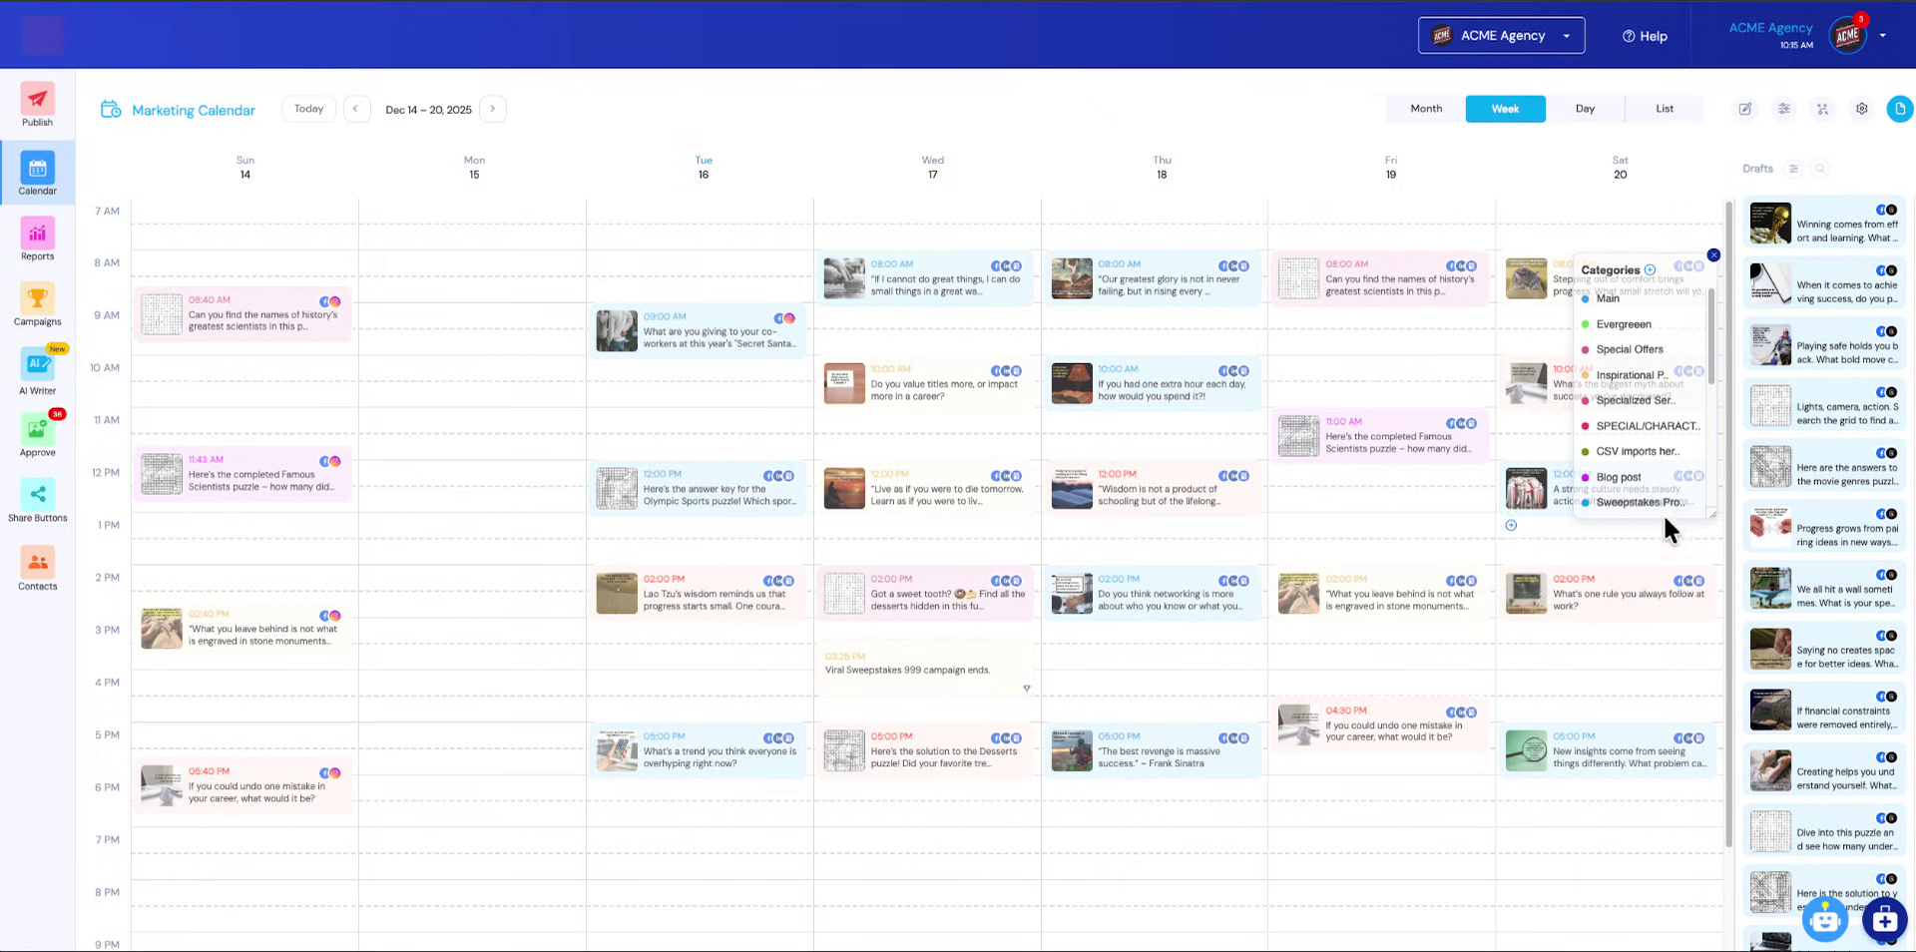
# Step: Move the Categories legend to the Monday column, make it shorter and wider, and place it back over the Saturday column
pyautogui.moveTo(1661, 279); pyautogui.dragTo(462, 265)
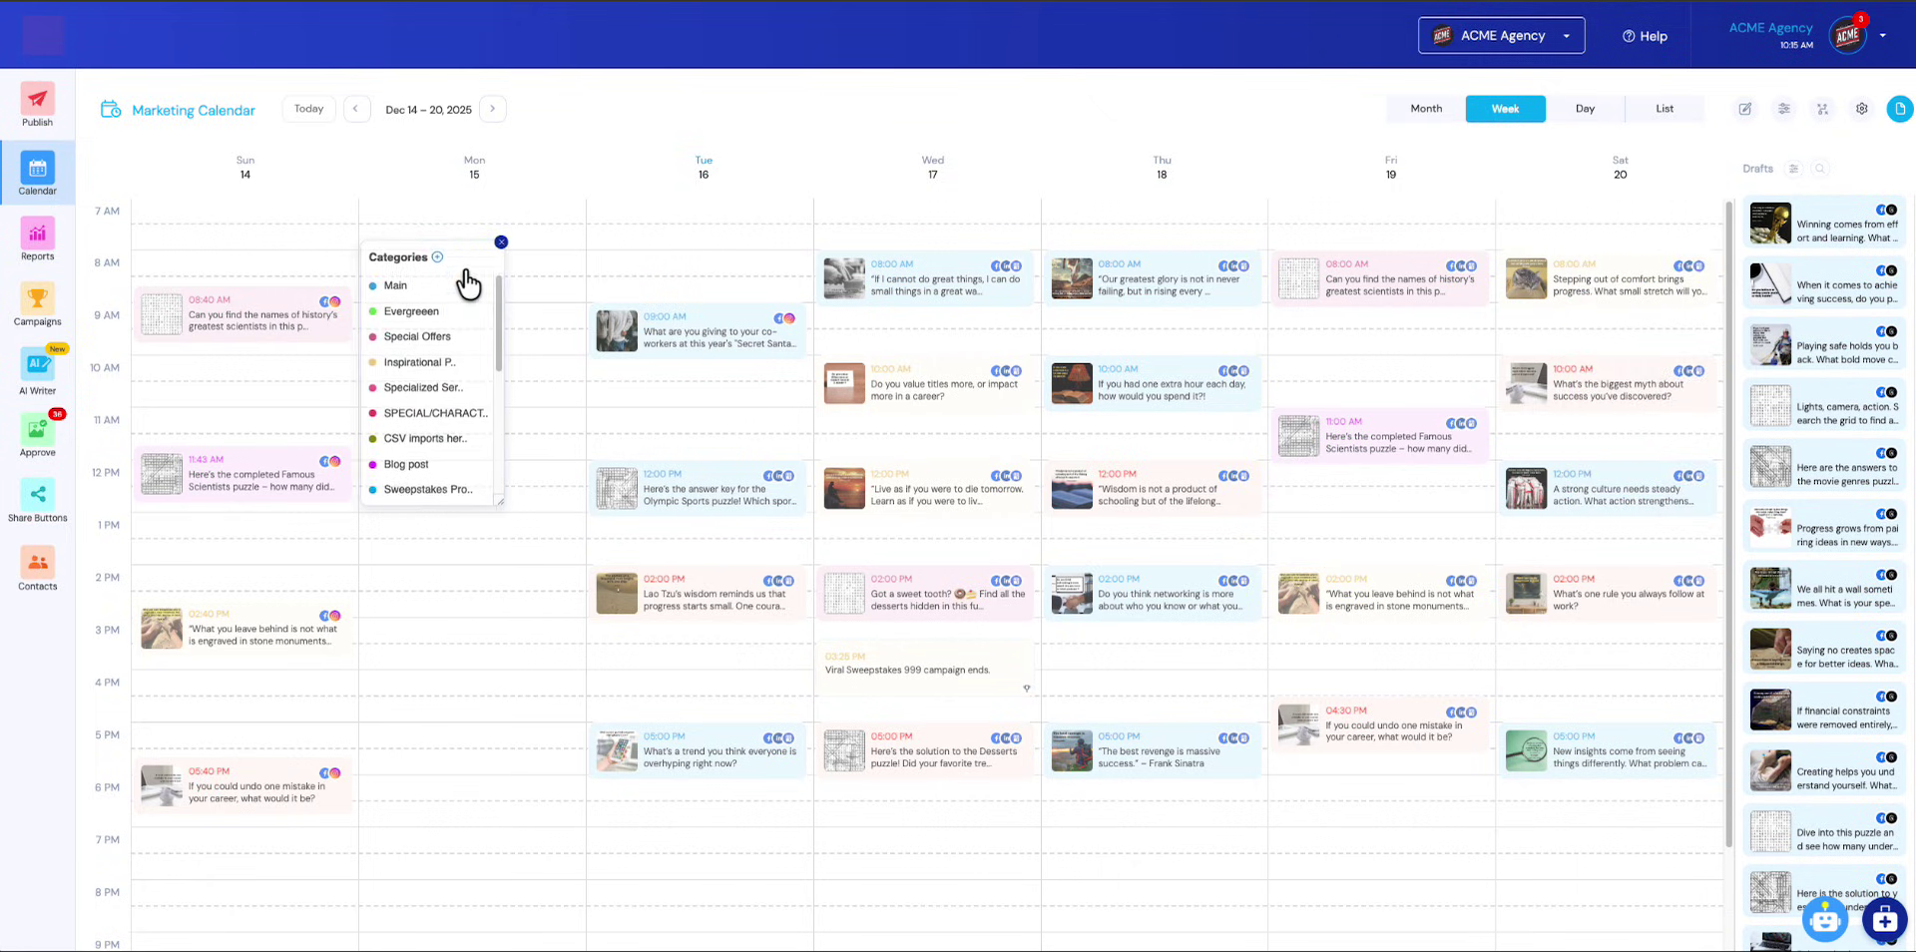
pyautogui.moveTo(500, 501); pyautogui.dragTo(548, 436)
pyautogui.moveTo(504, 265); pyautogui.dragTo(1702, 308)
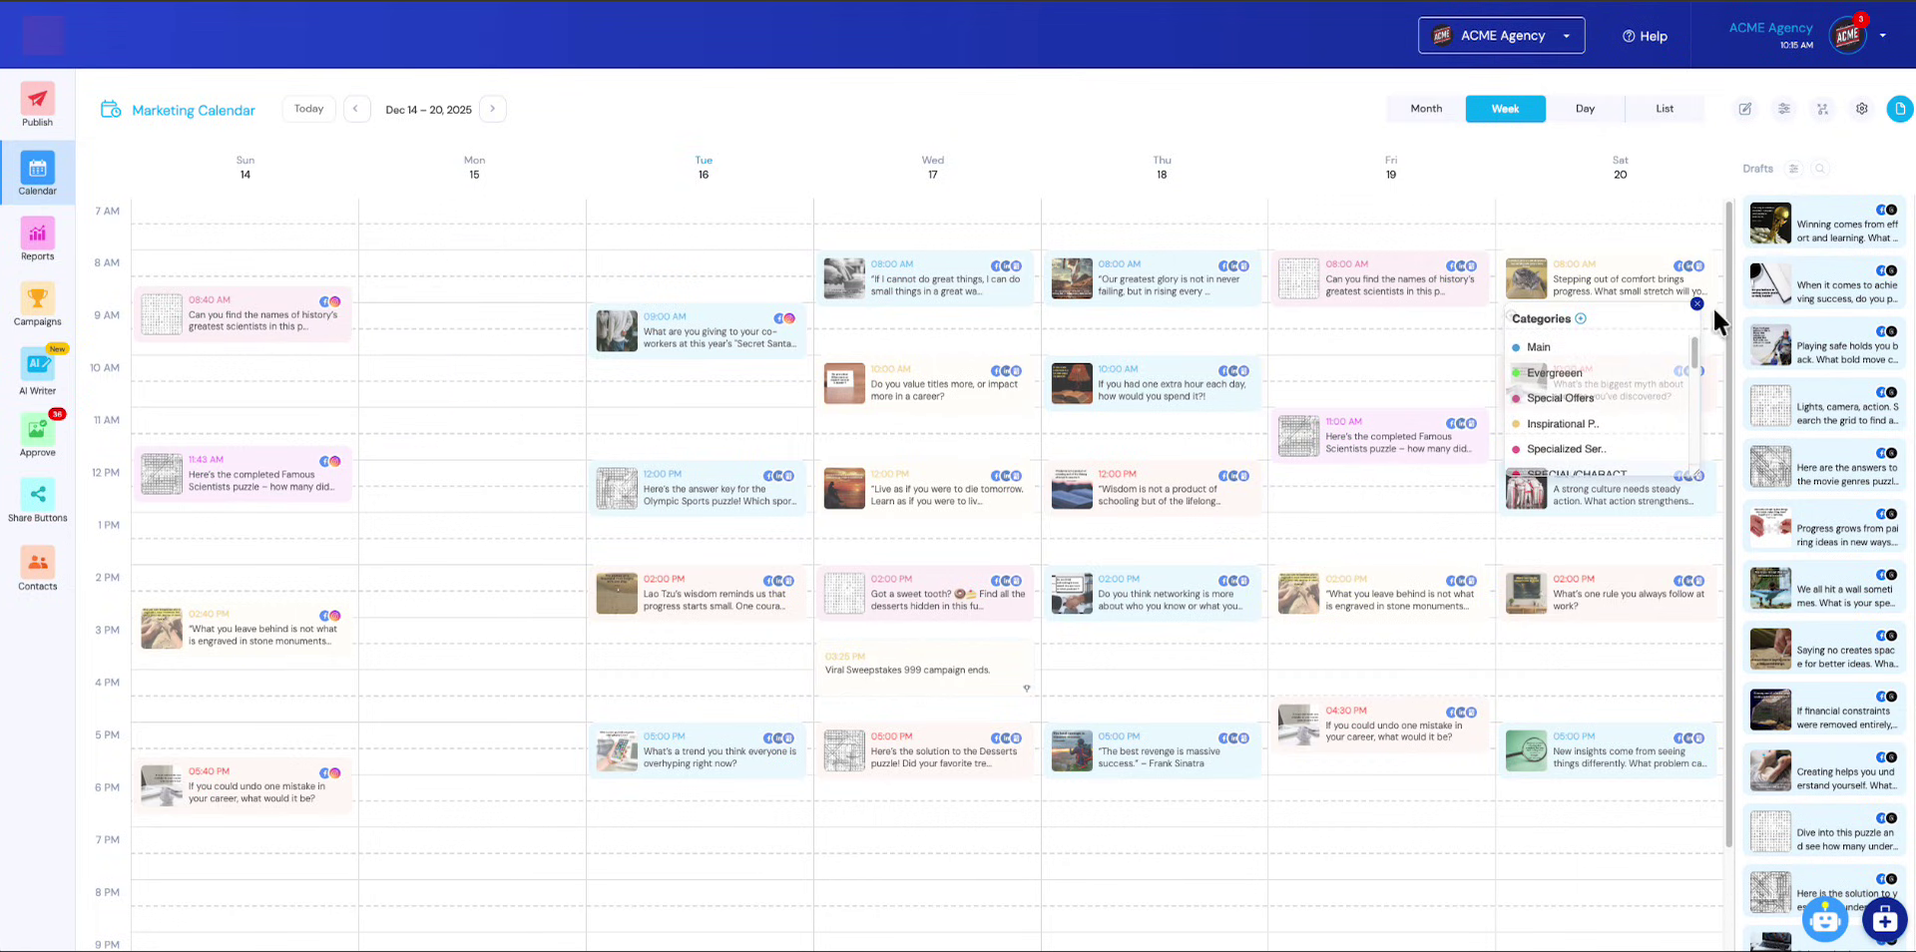
# Step: View the December 2025 posts by month and switch back to the Week view
pyautogui.click(1429, 110)
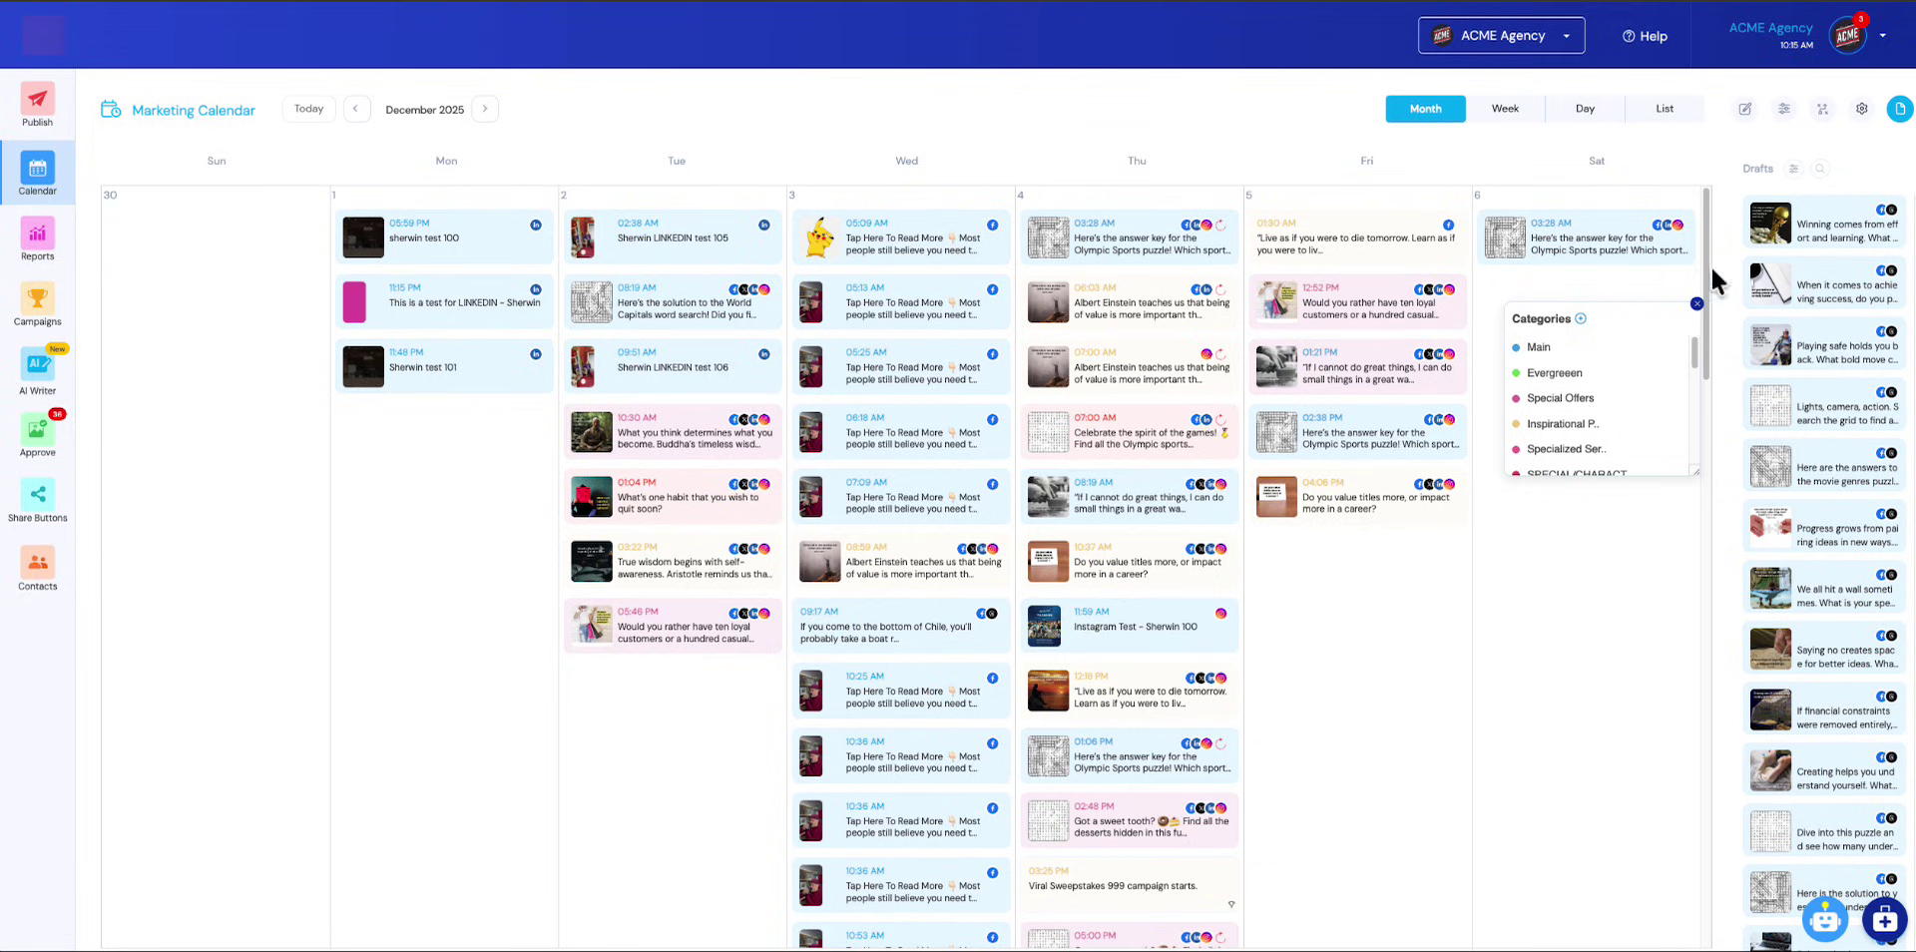
pyautogui.click(1507, 112)
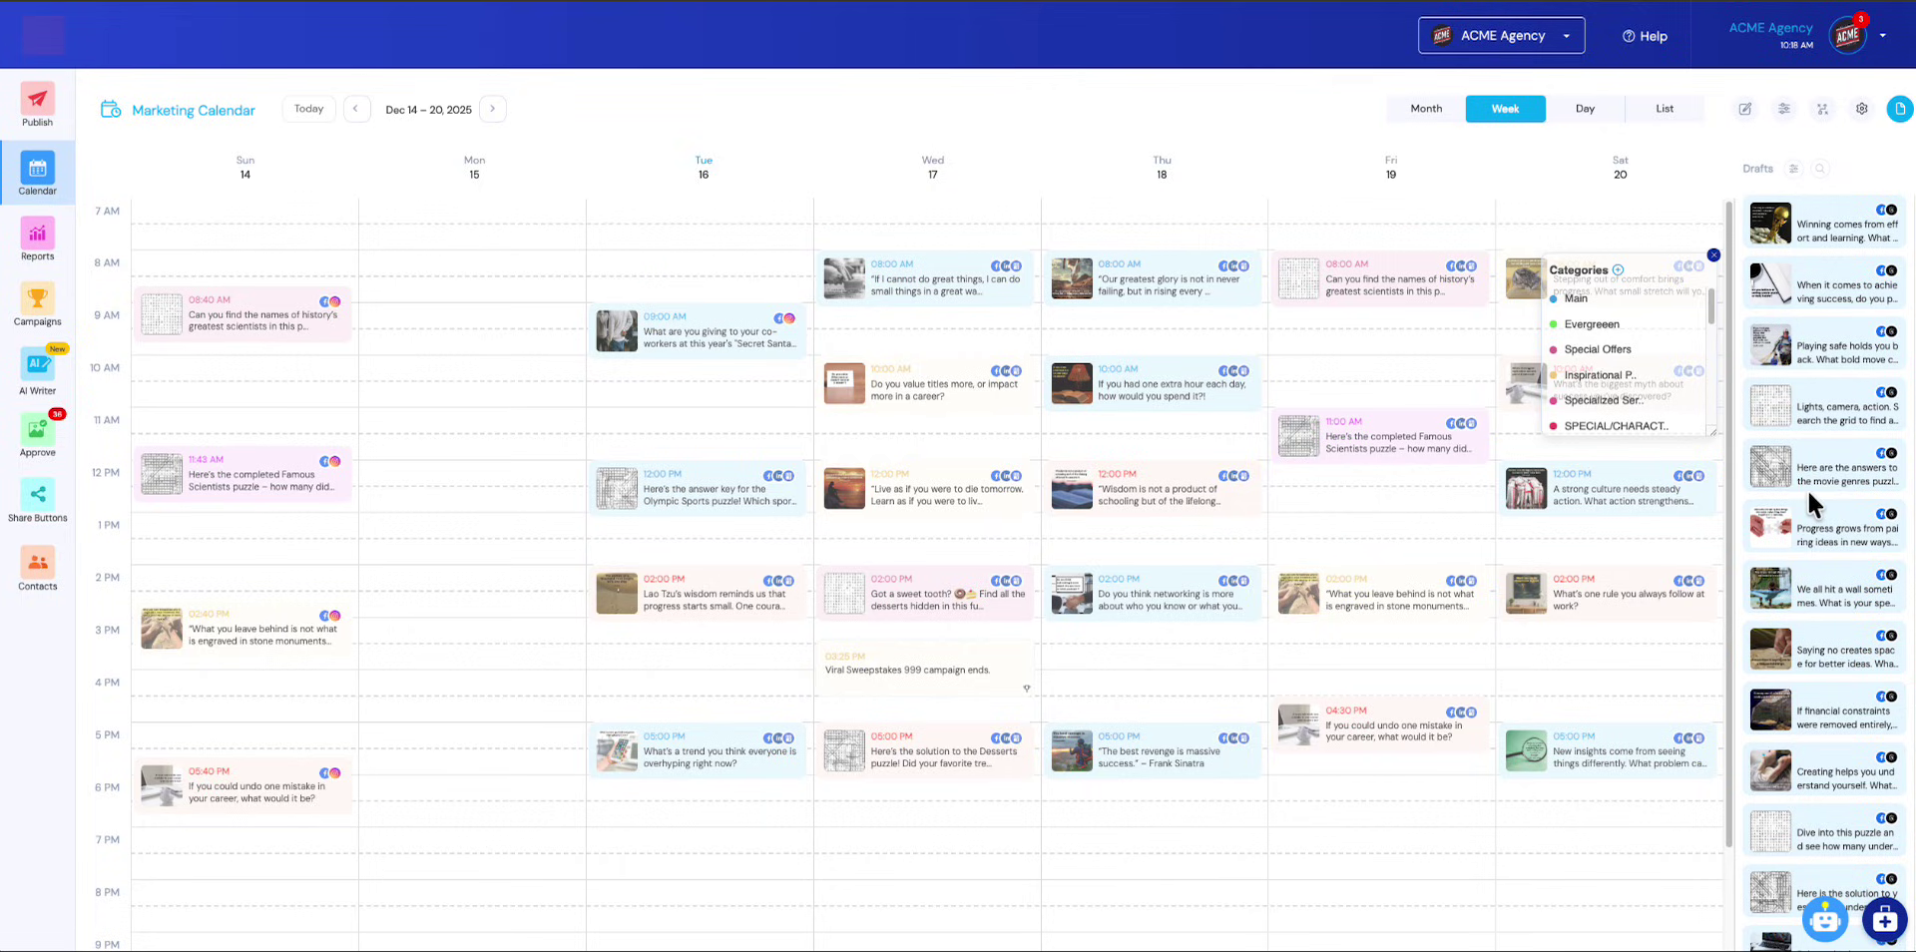
# Step: Search the drafts for "Progress" and filter them by the Special Offers category
pyautogui.click(1819, 169)
pyautogui.click(1826, 171)
pyautogui.write('Progress')
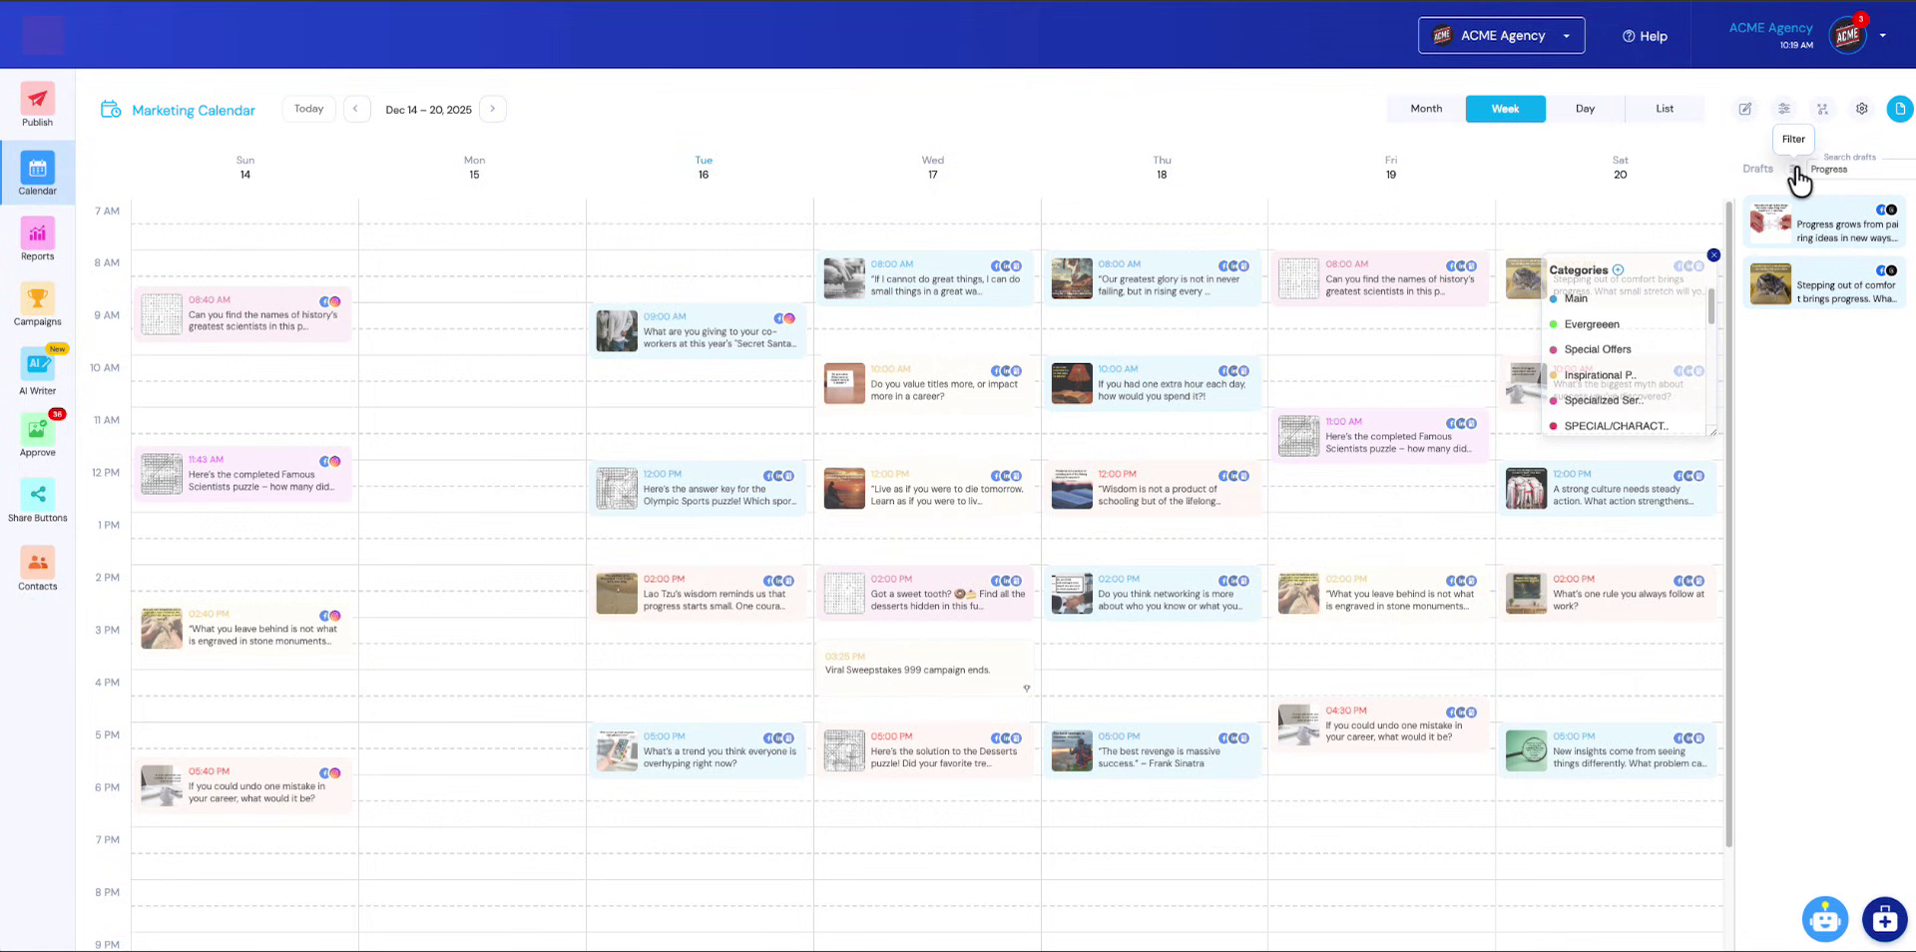
pyautogui.click(1800, 170)
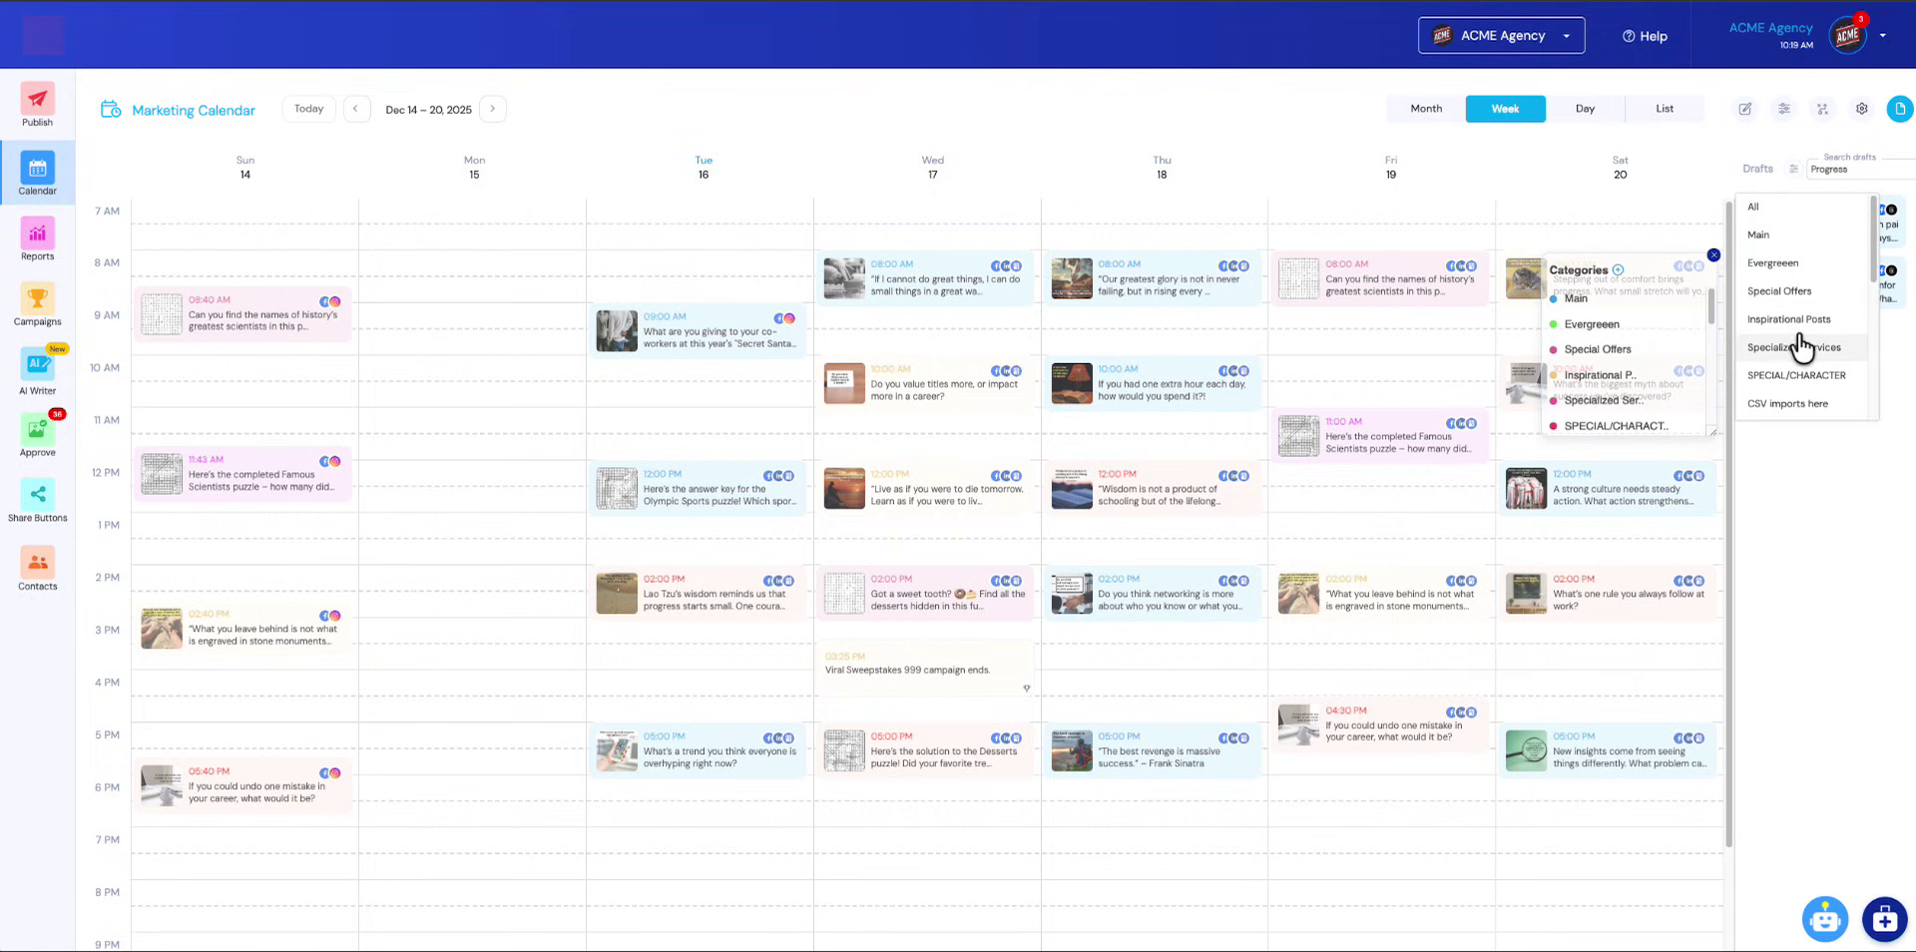
pyautogui.click(1792, 292)
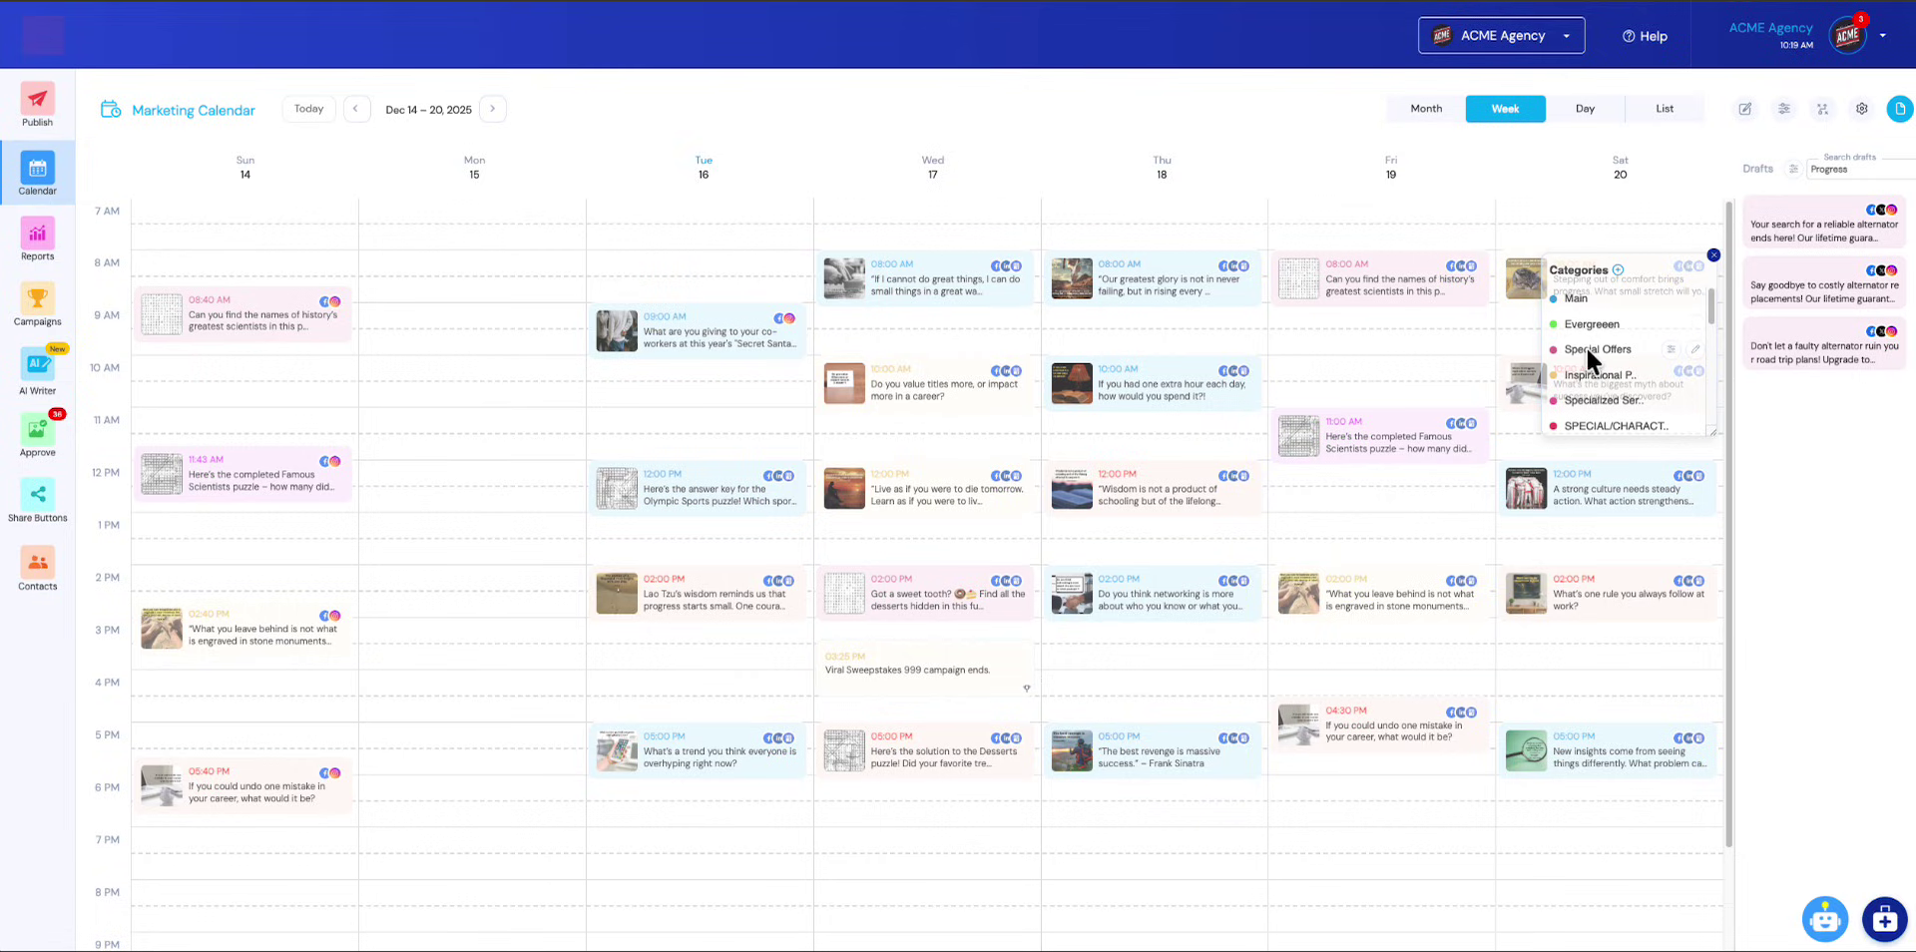
# Step: Filter the calendar by the Special Offers category and open that category for editing
pyautogui.click(1672, 357)
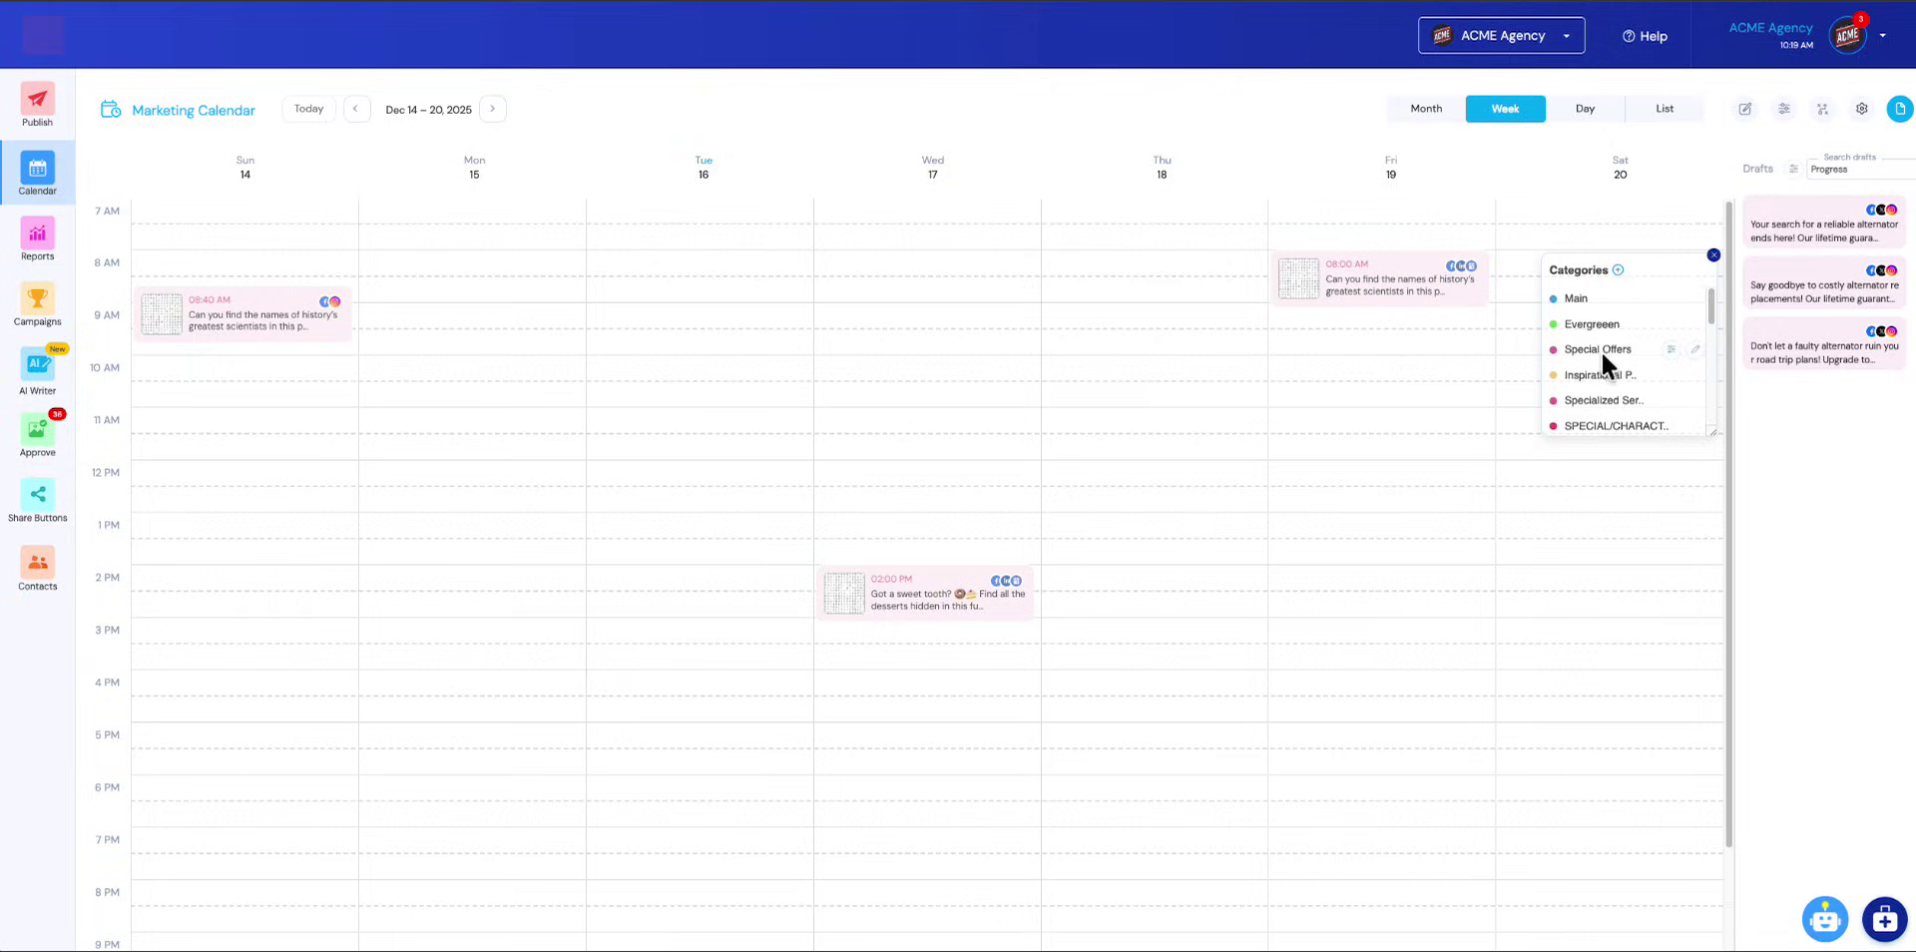
pyautogui.click(1694, 348)
# Step: Open the calendar settings and review the options for the calendar's start day and start hour
pyautogui.click(1861, 112)
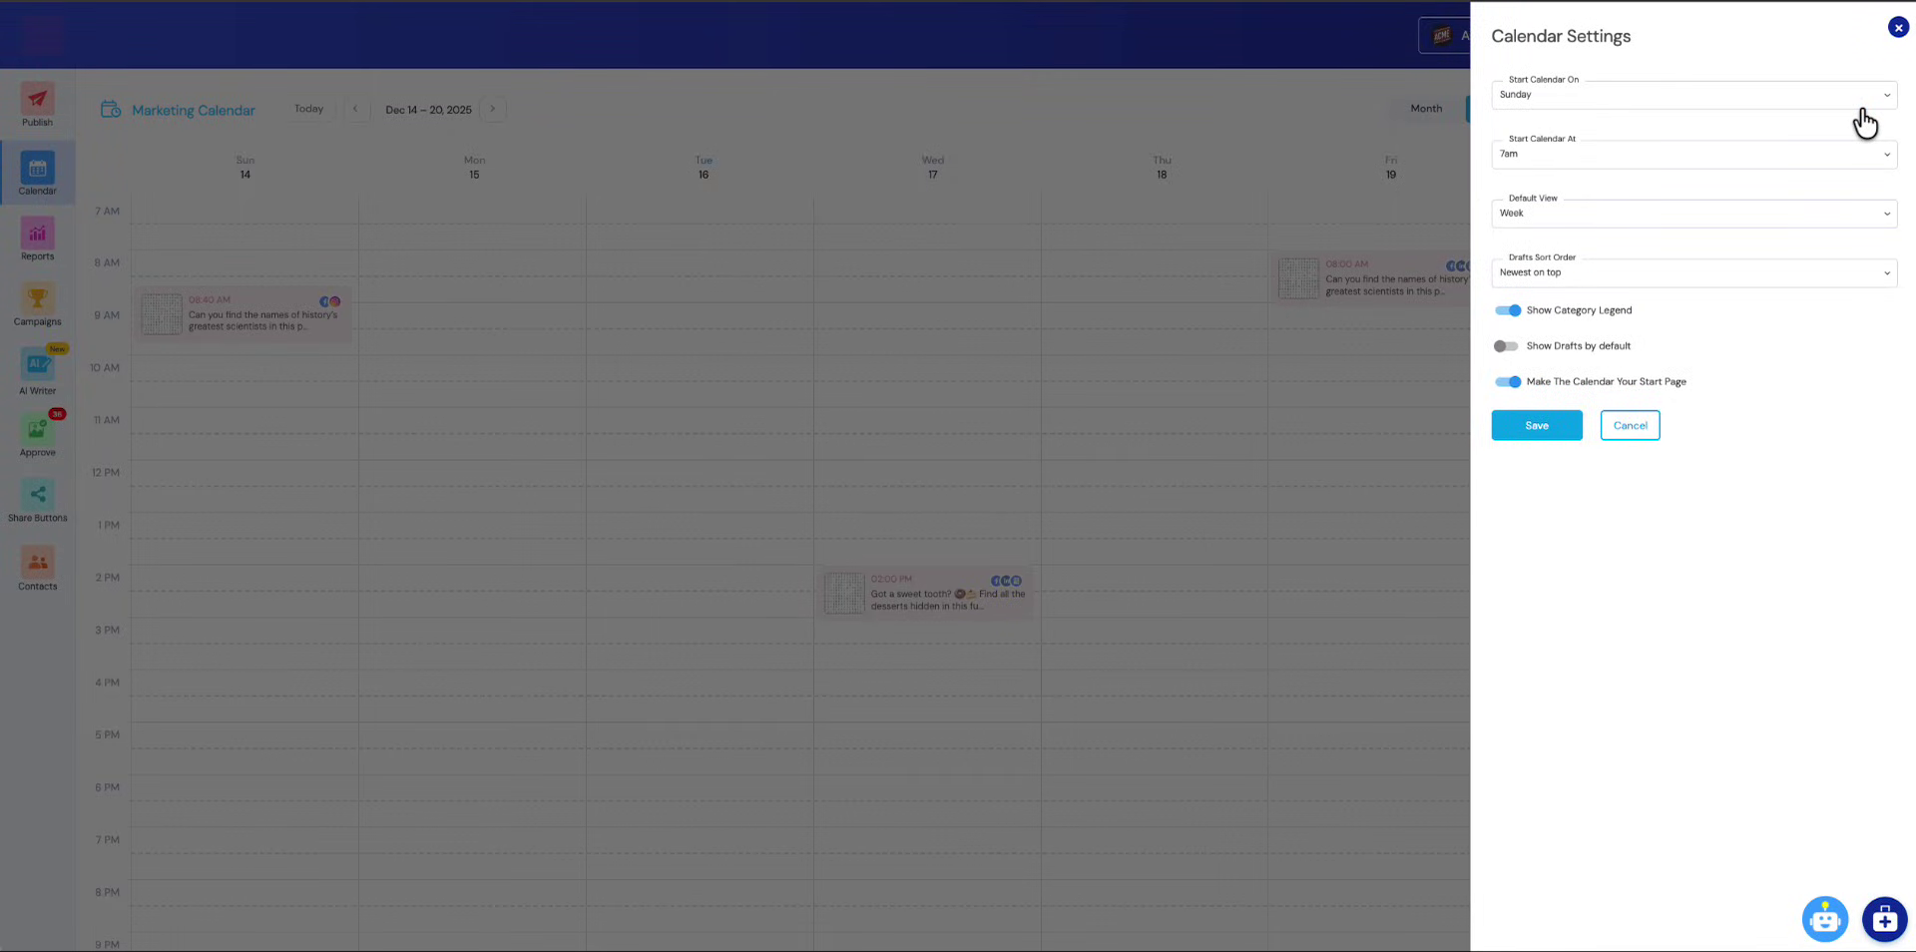
pyautogui.click(1541, 98)
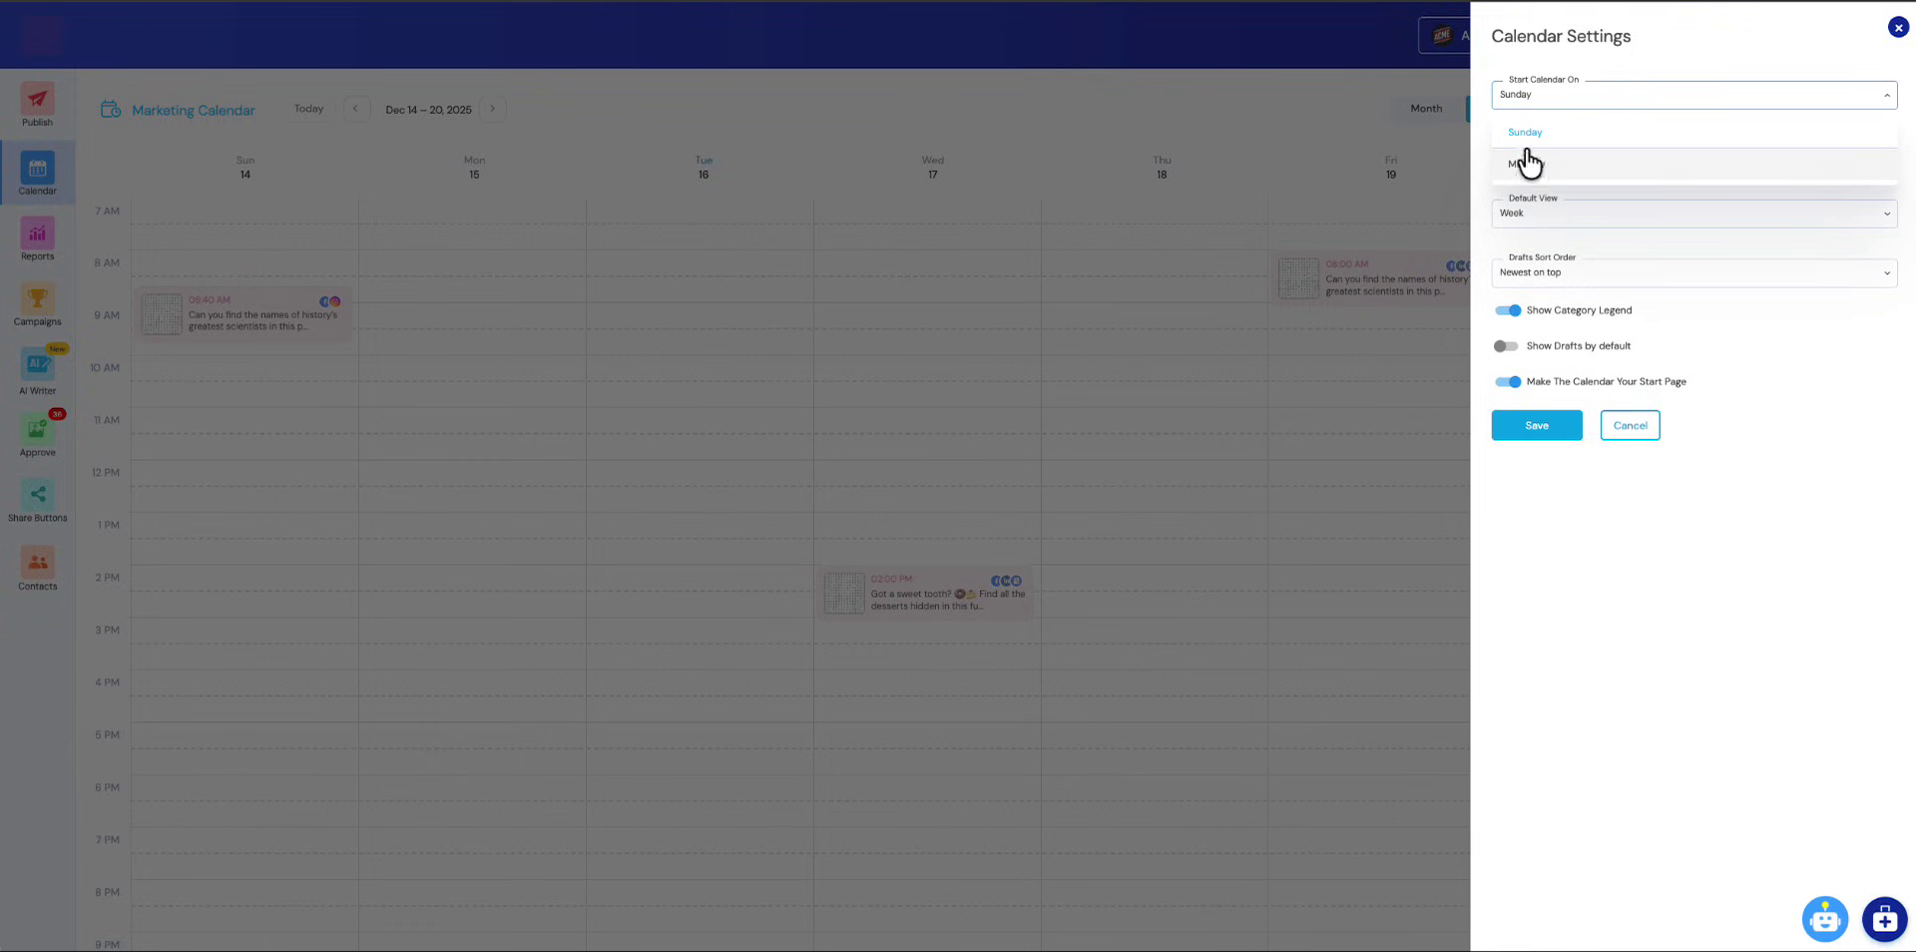
pyautogui.click(1525, 90)
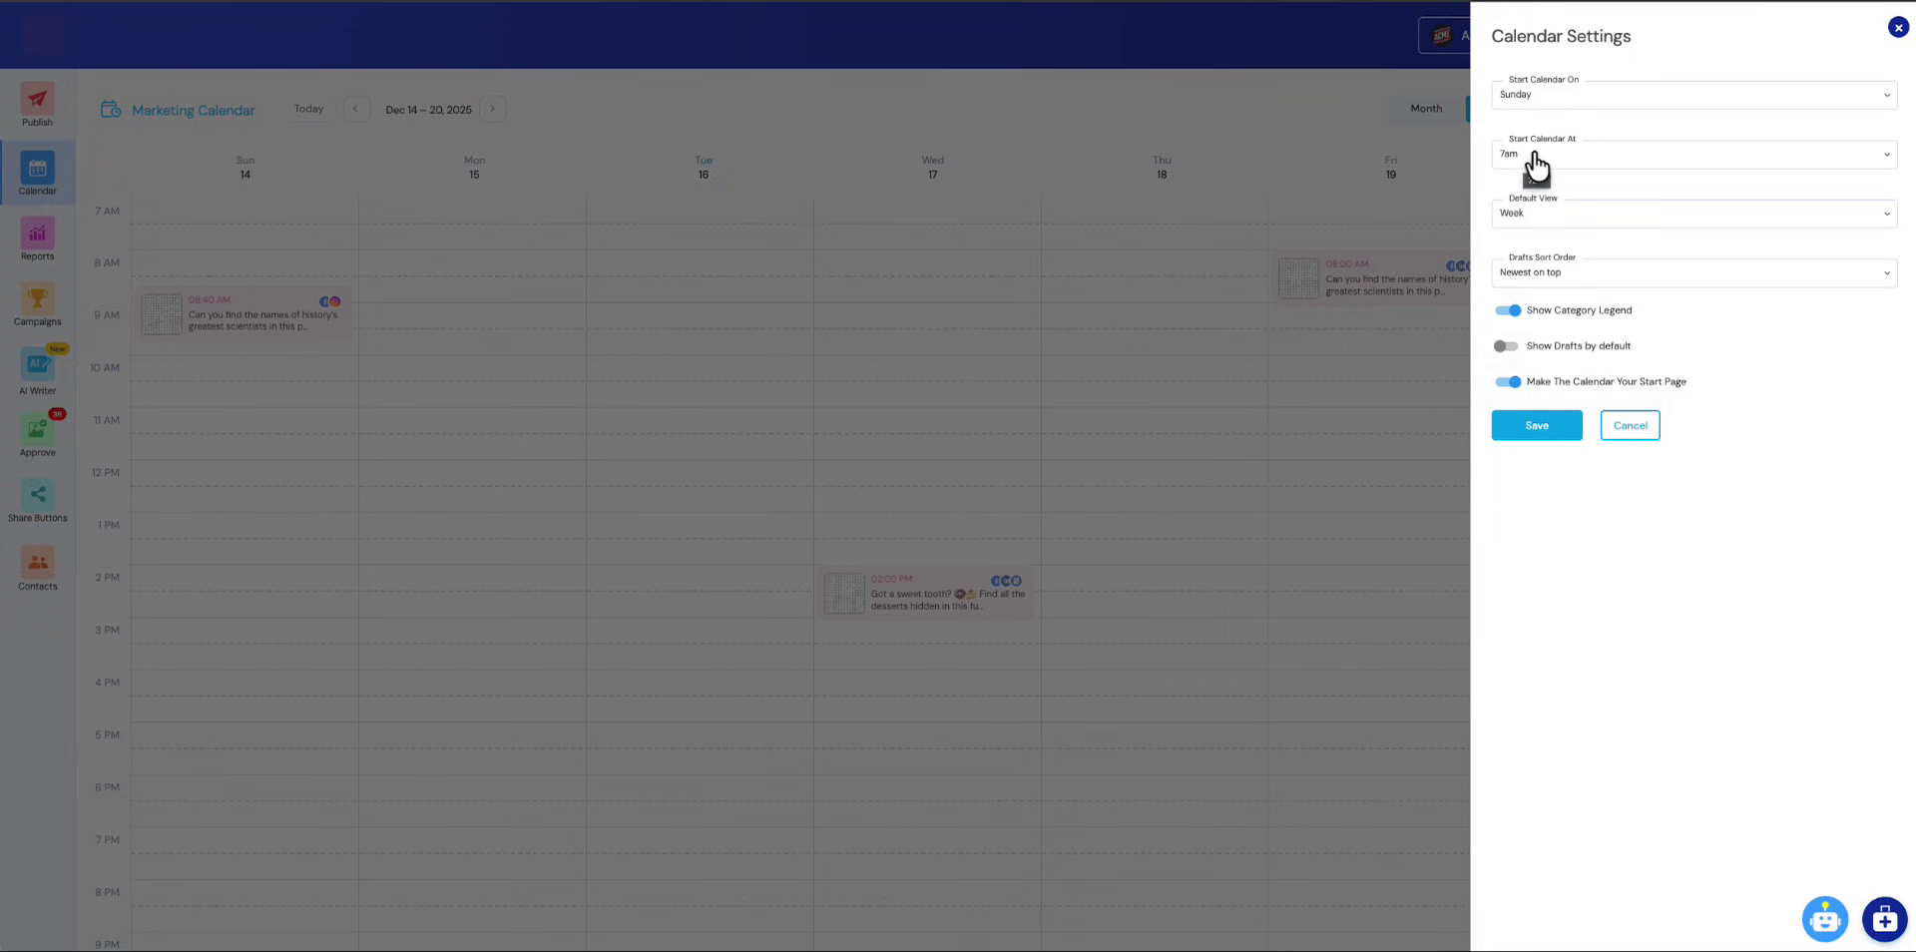
pyautogui.click(1534, 165)
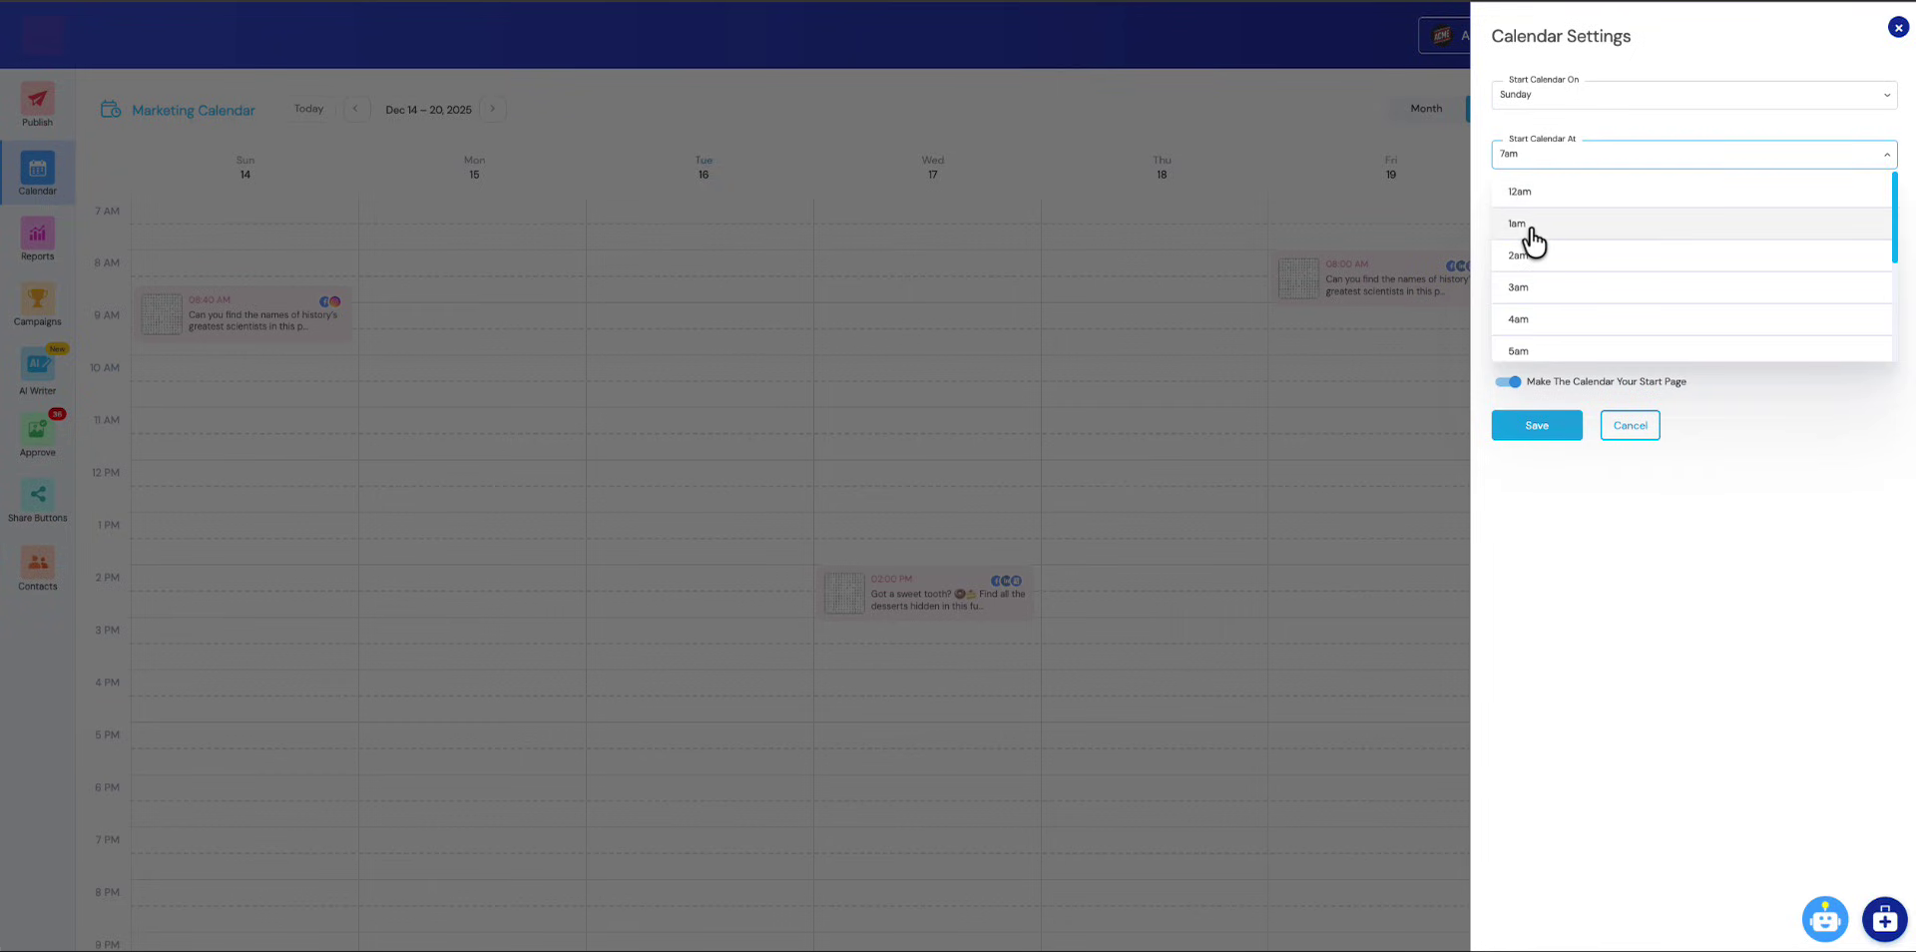
pyautogui.scroll(-2, 1532, 242)
pyautogui.scroll(-2, 1531, 242)
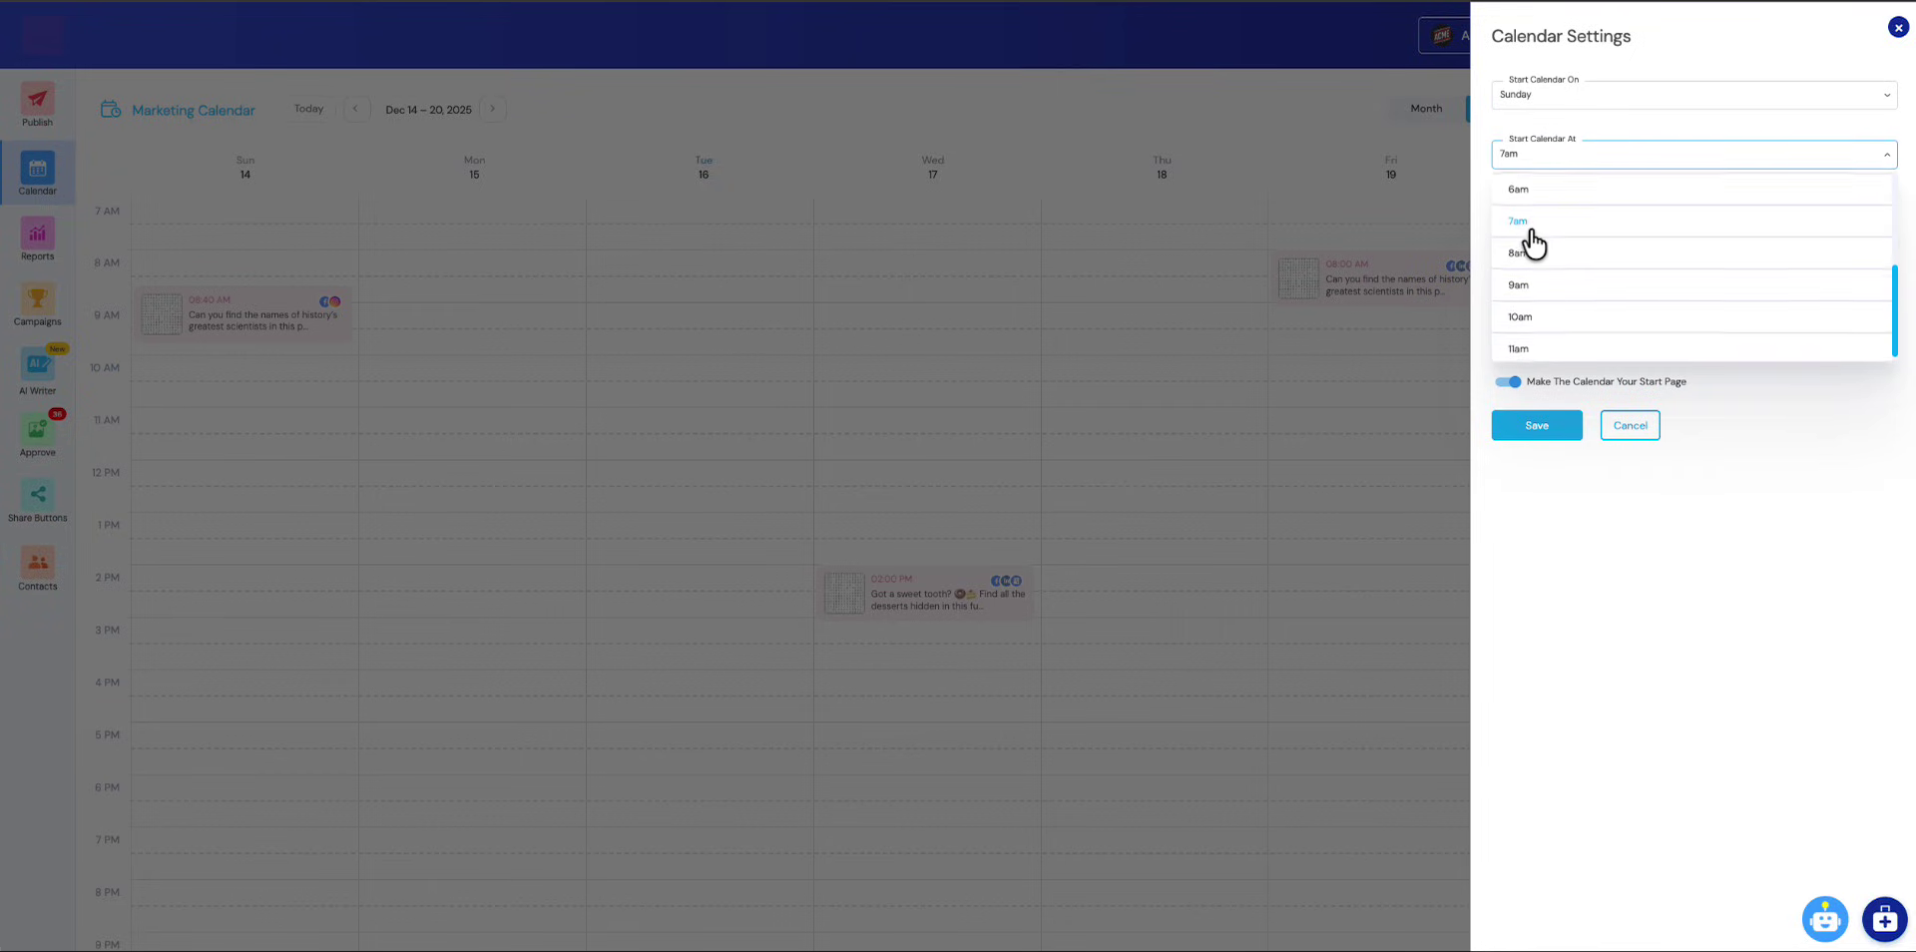
pyautogui.scroll(3, 1532, 242)
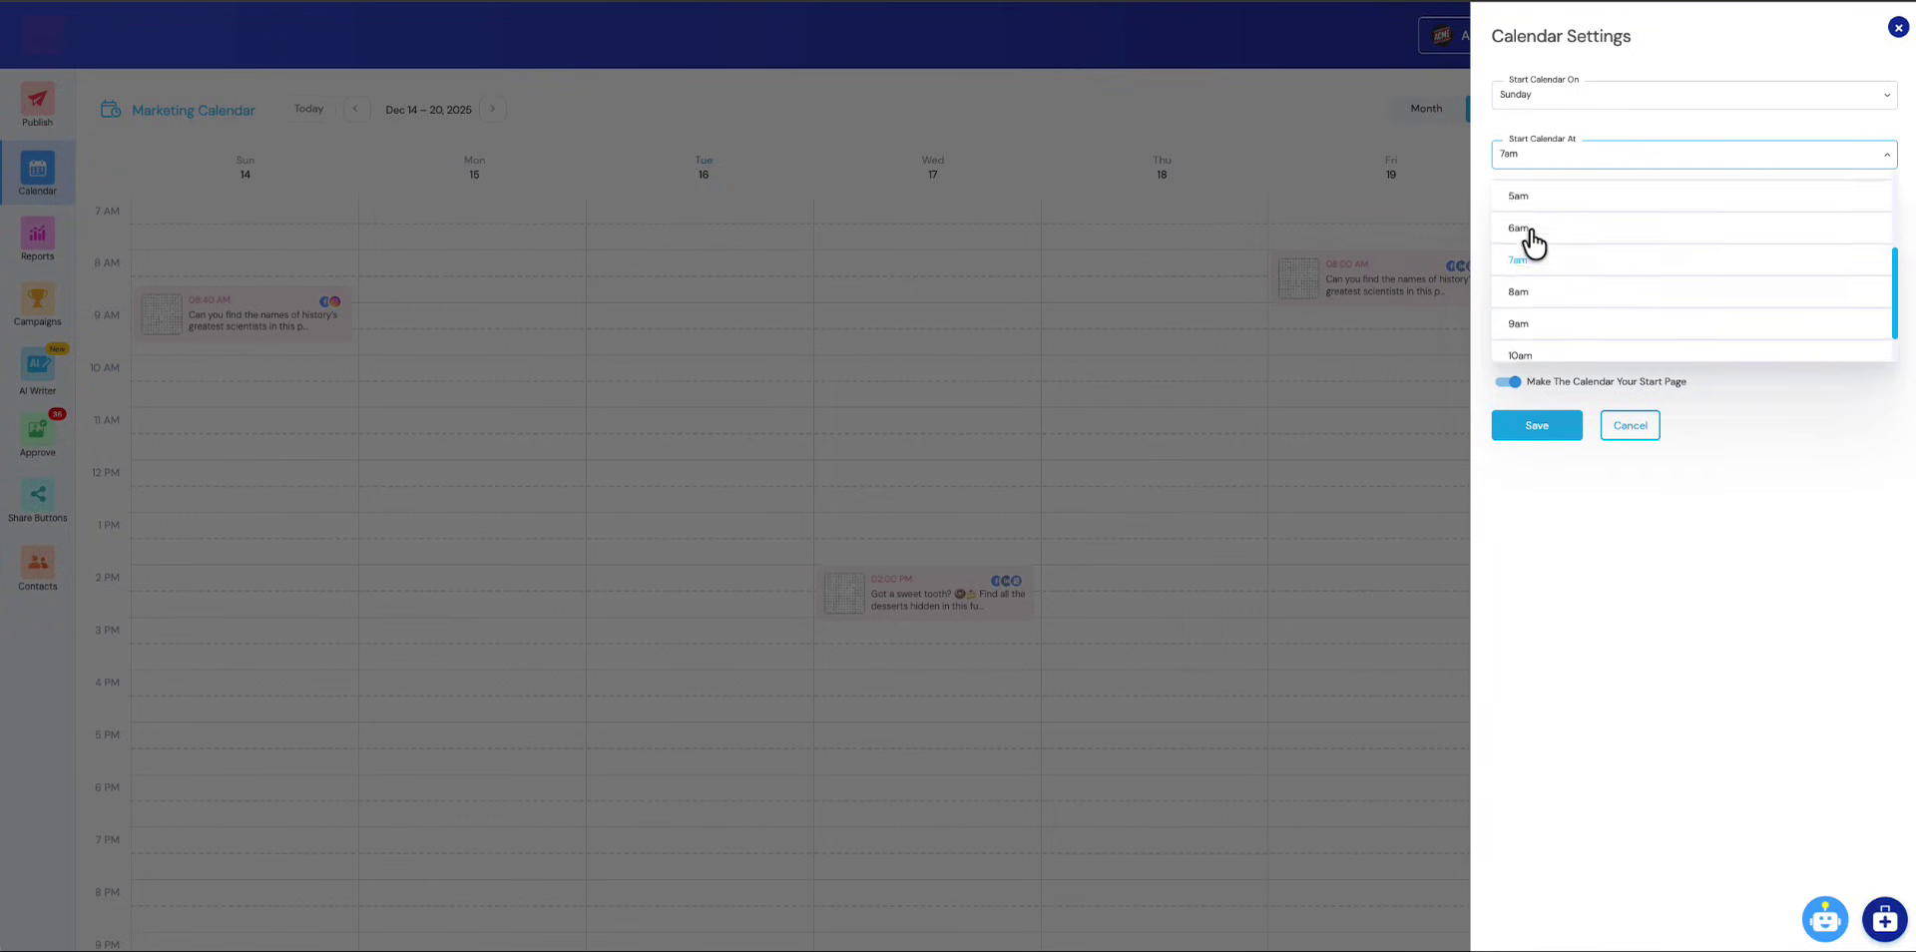
pyautogui.click(1530, 120)
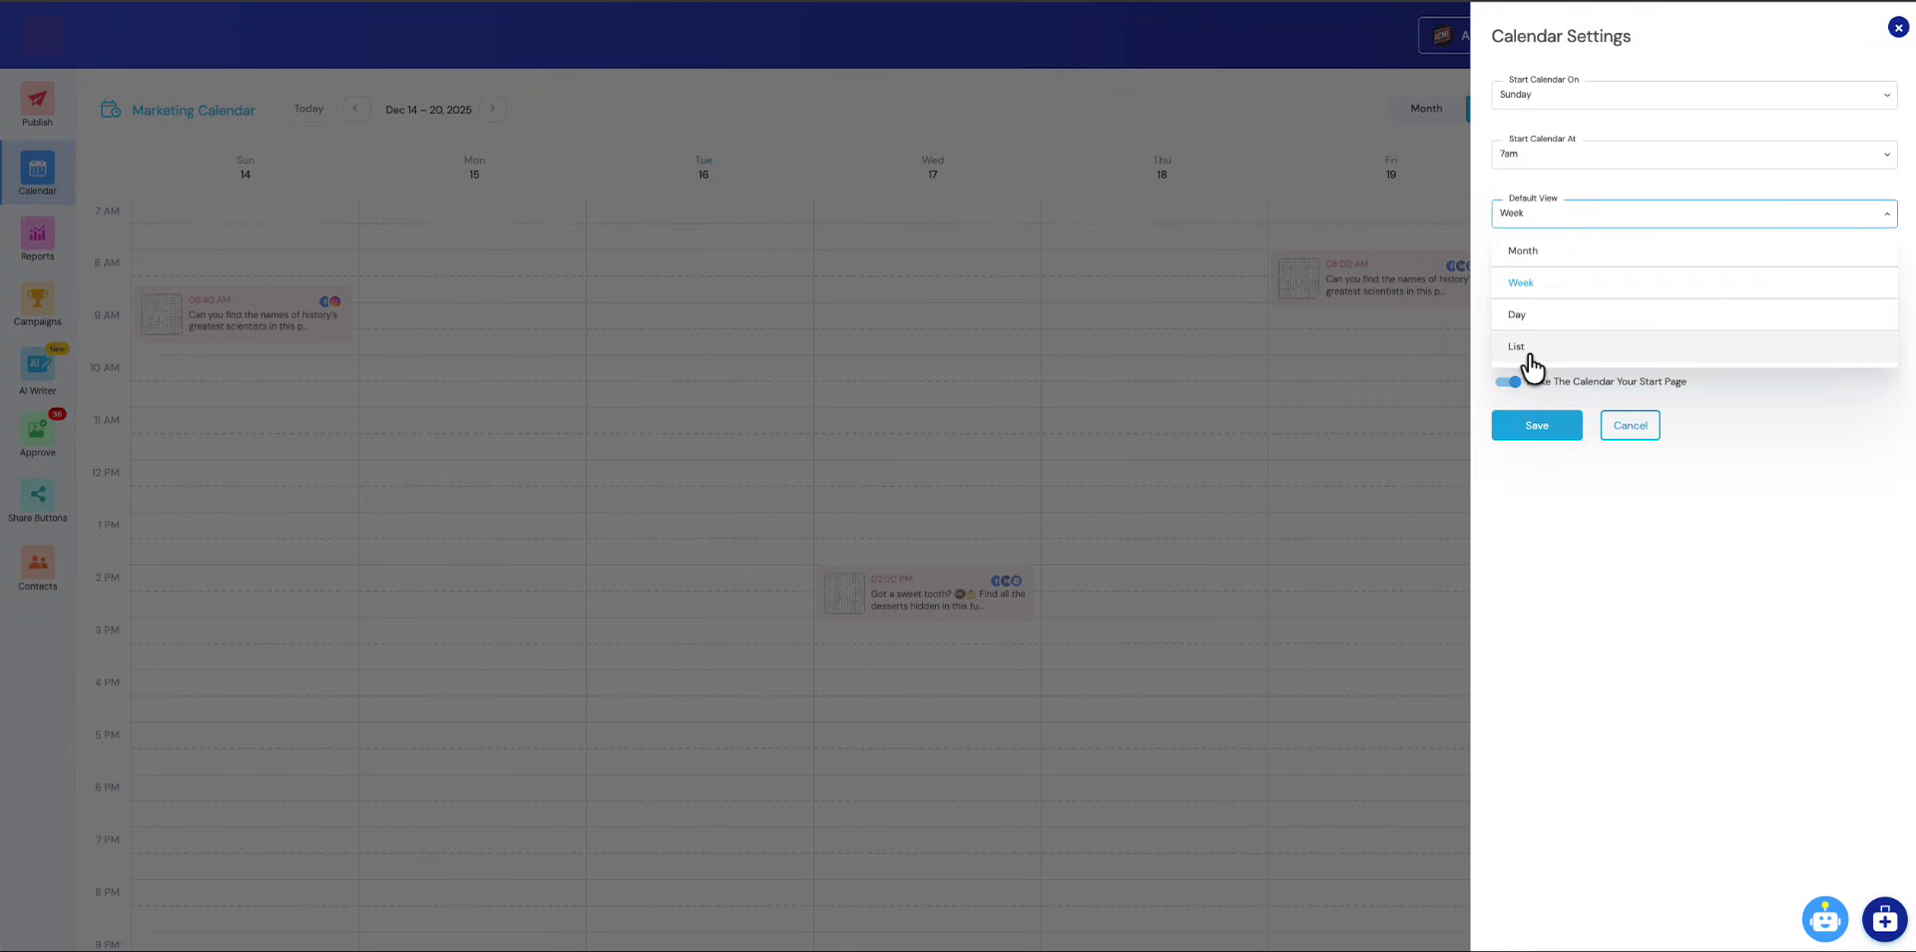
# Step: Review the default view and drafts sort order options, keeping Week and Newest on top, and save the calendar settings
pyautogui.click(1542, 225)
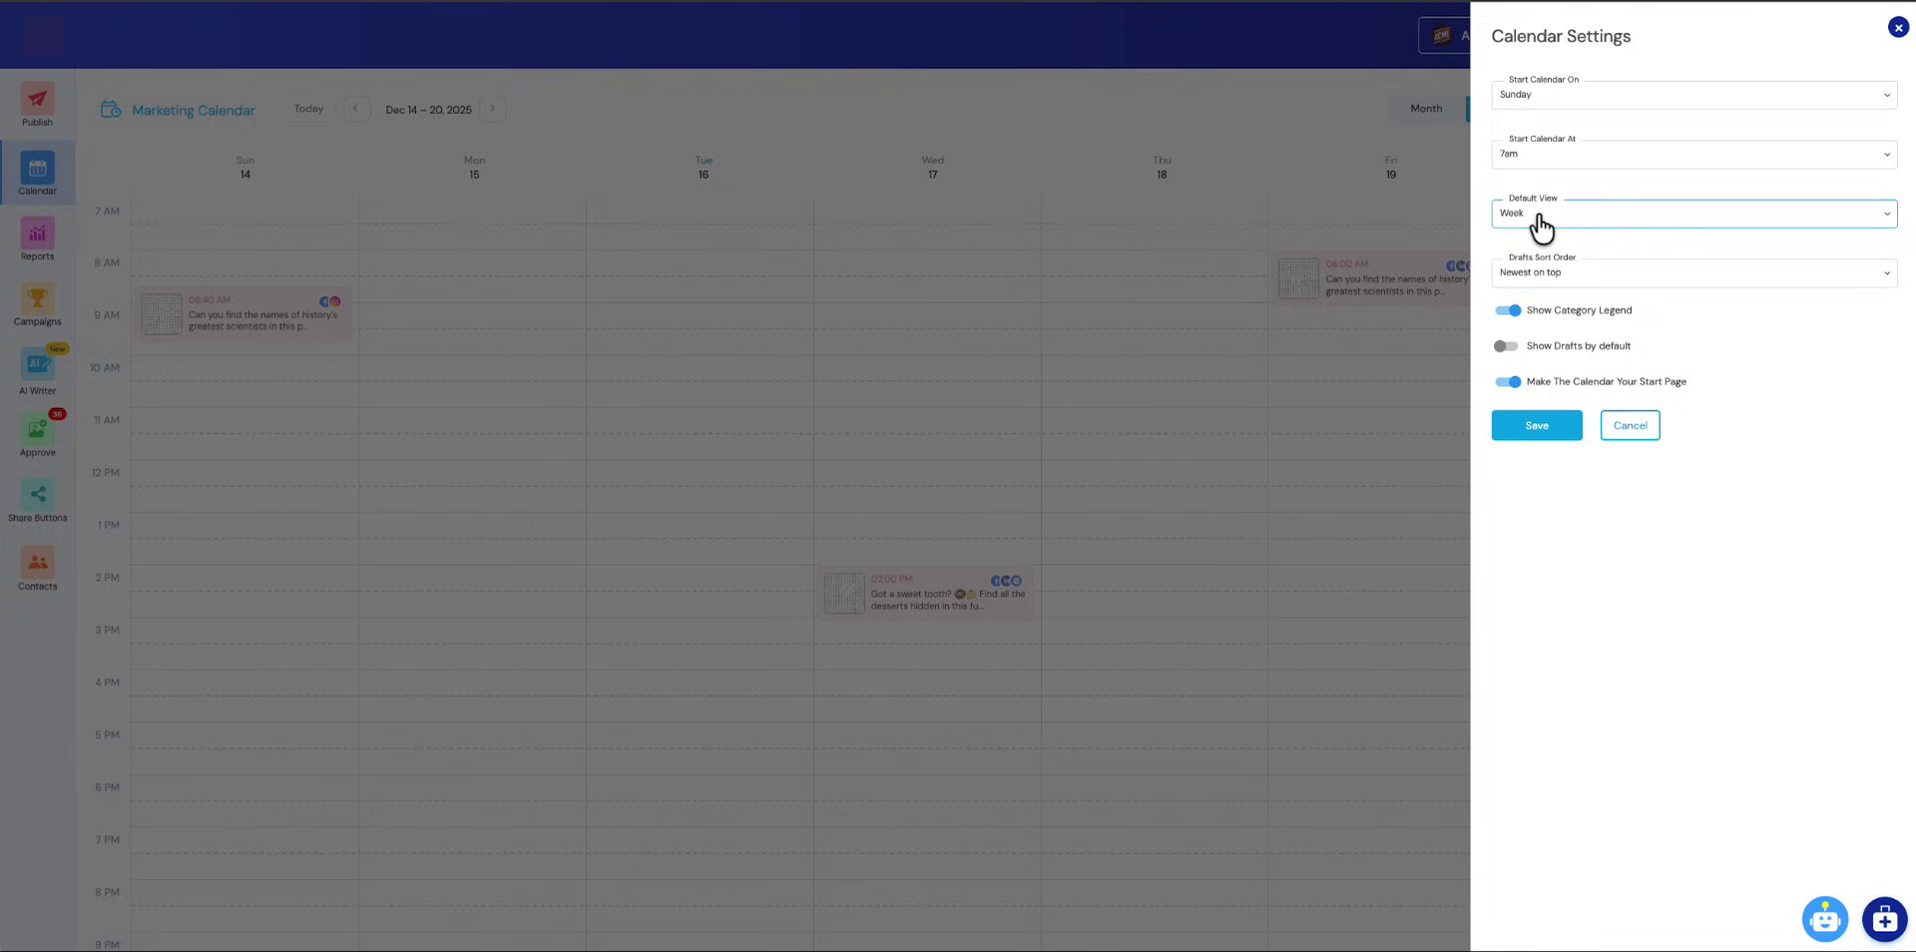
pyautogui.click(1556, 283)
pyautogui.click(1544, 285)
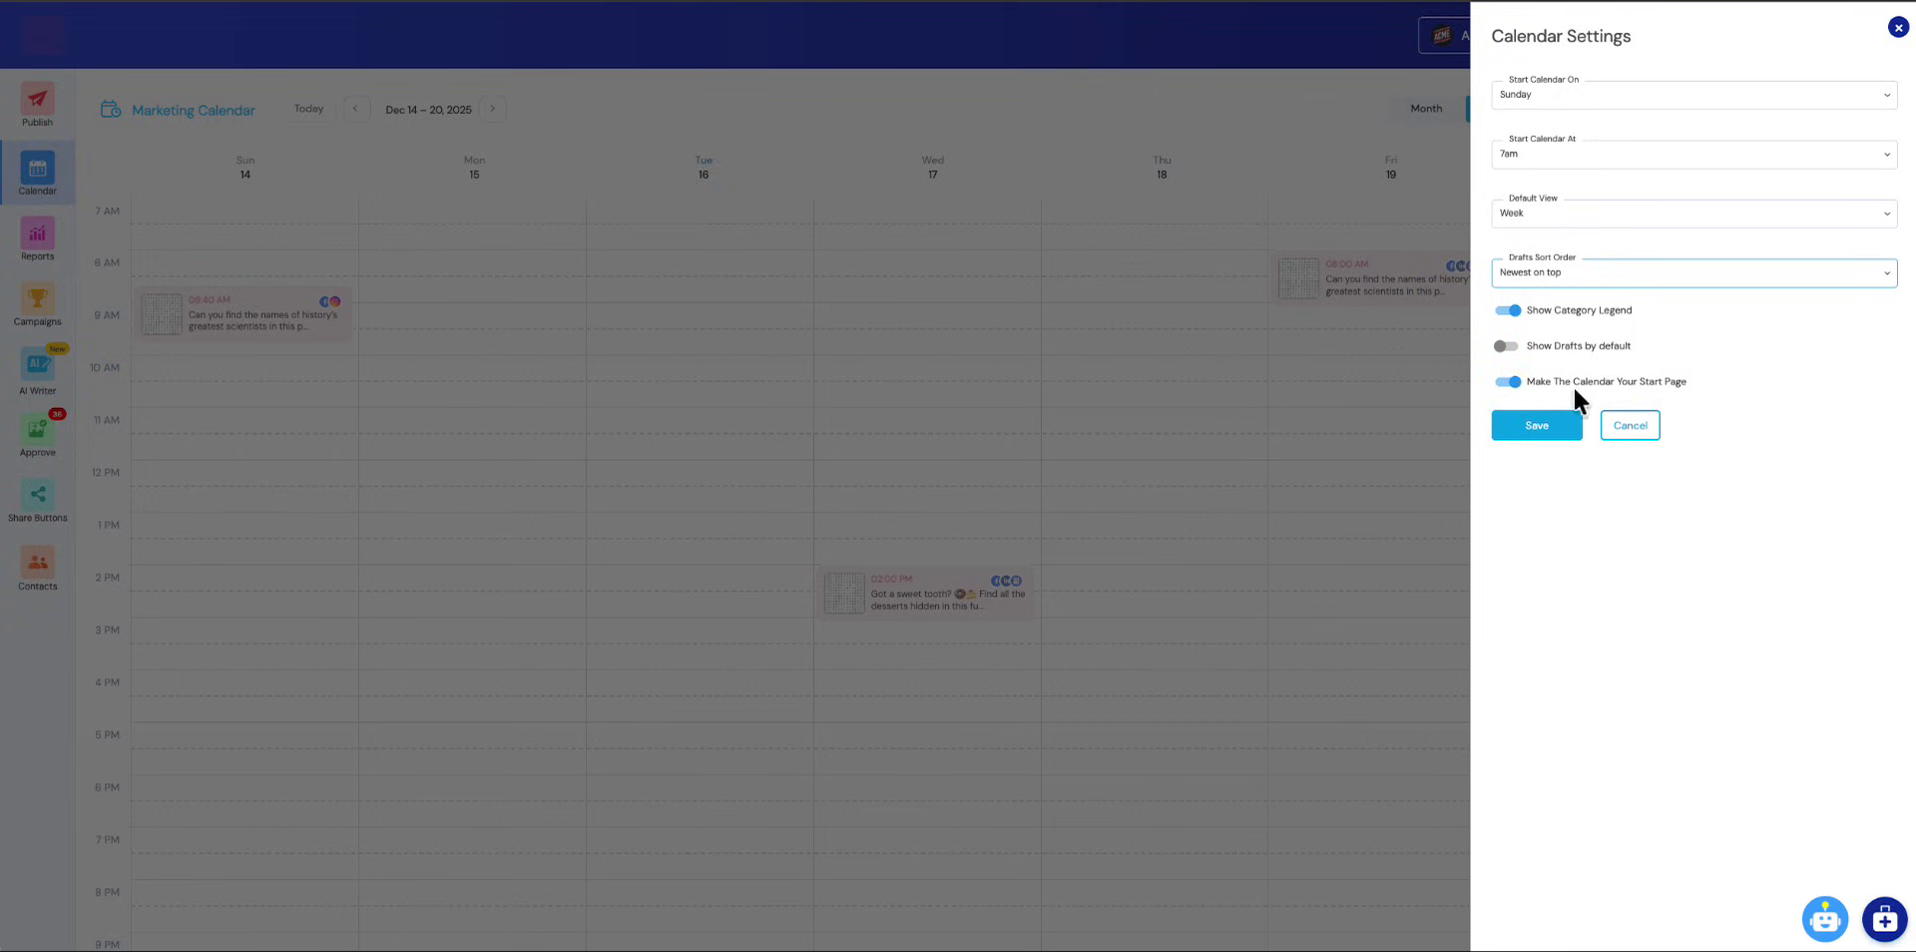
pyautogui.click(1541, 425)
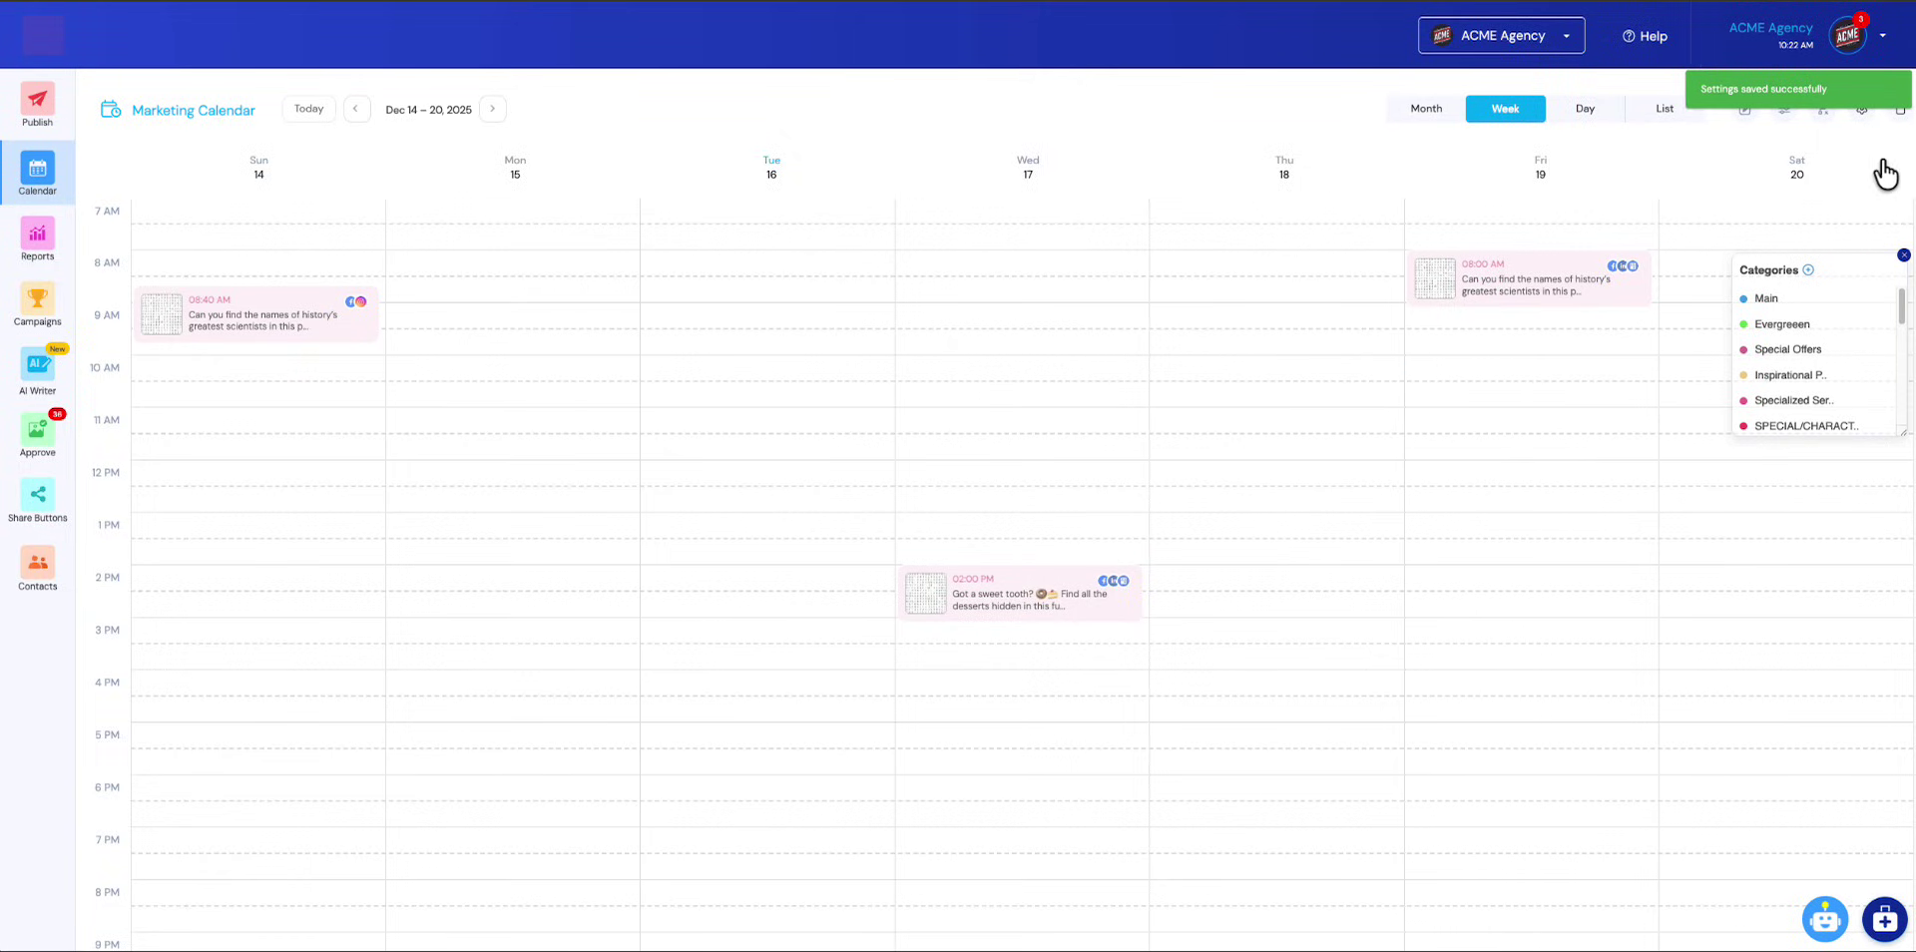
# Step: Review the Tactical Overlay ranking options for optimal publishing times and published posts, and close it without applying anything
pyautogui.click(1823, 112)
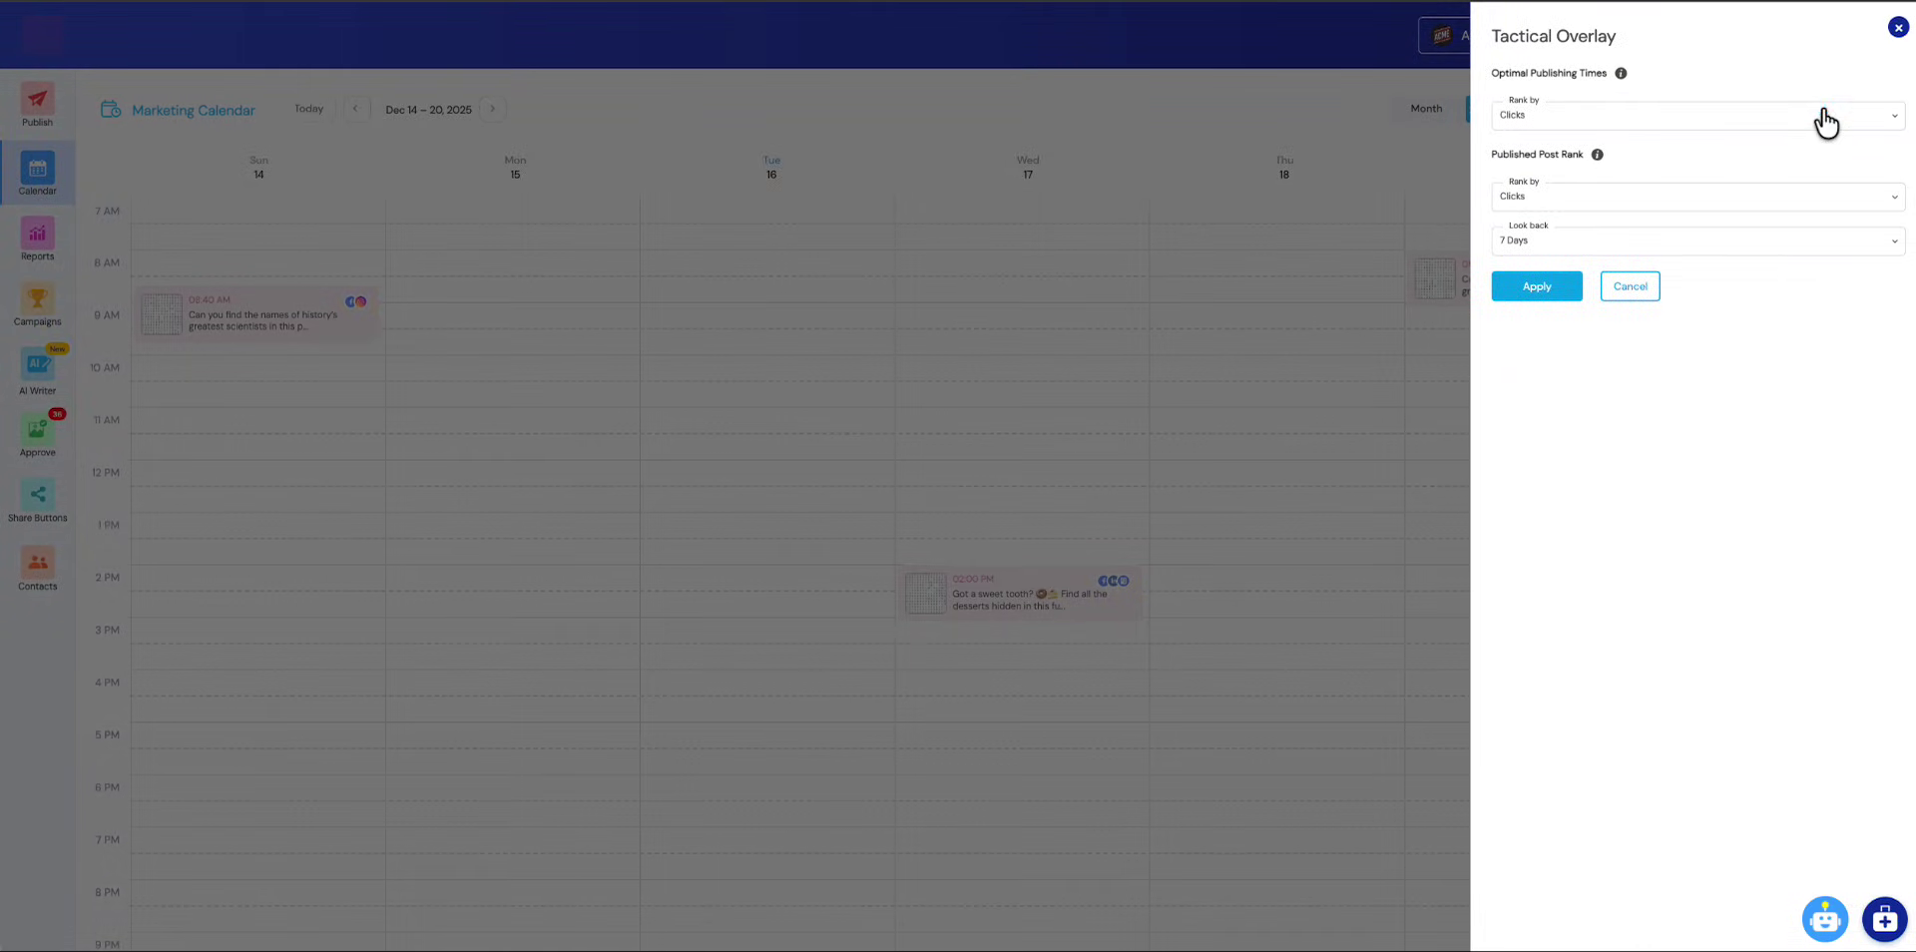
pyautogui.click(1540, 128)
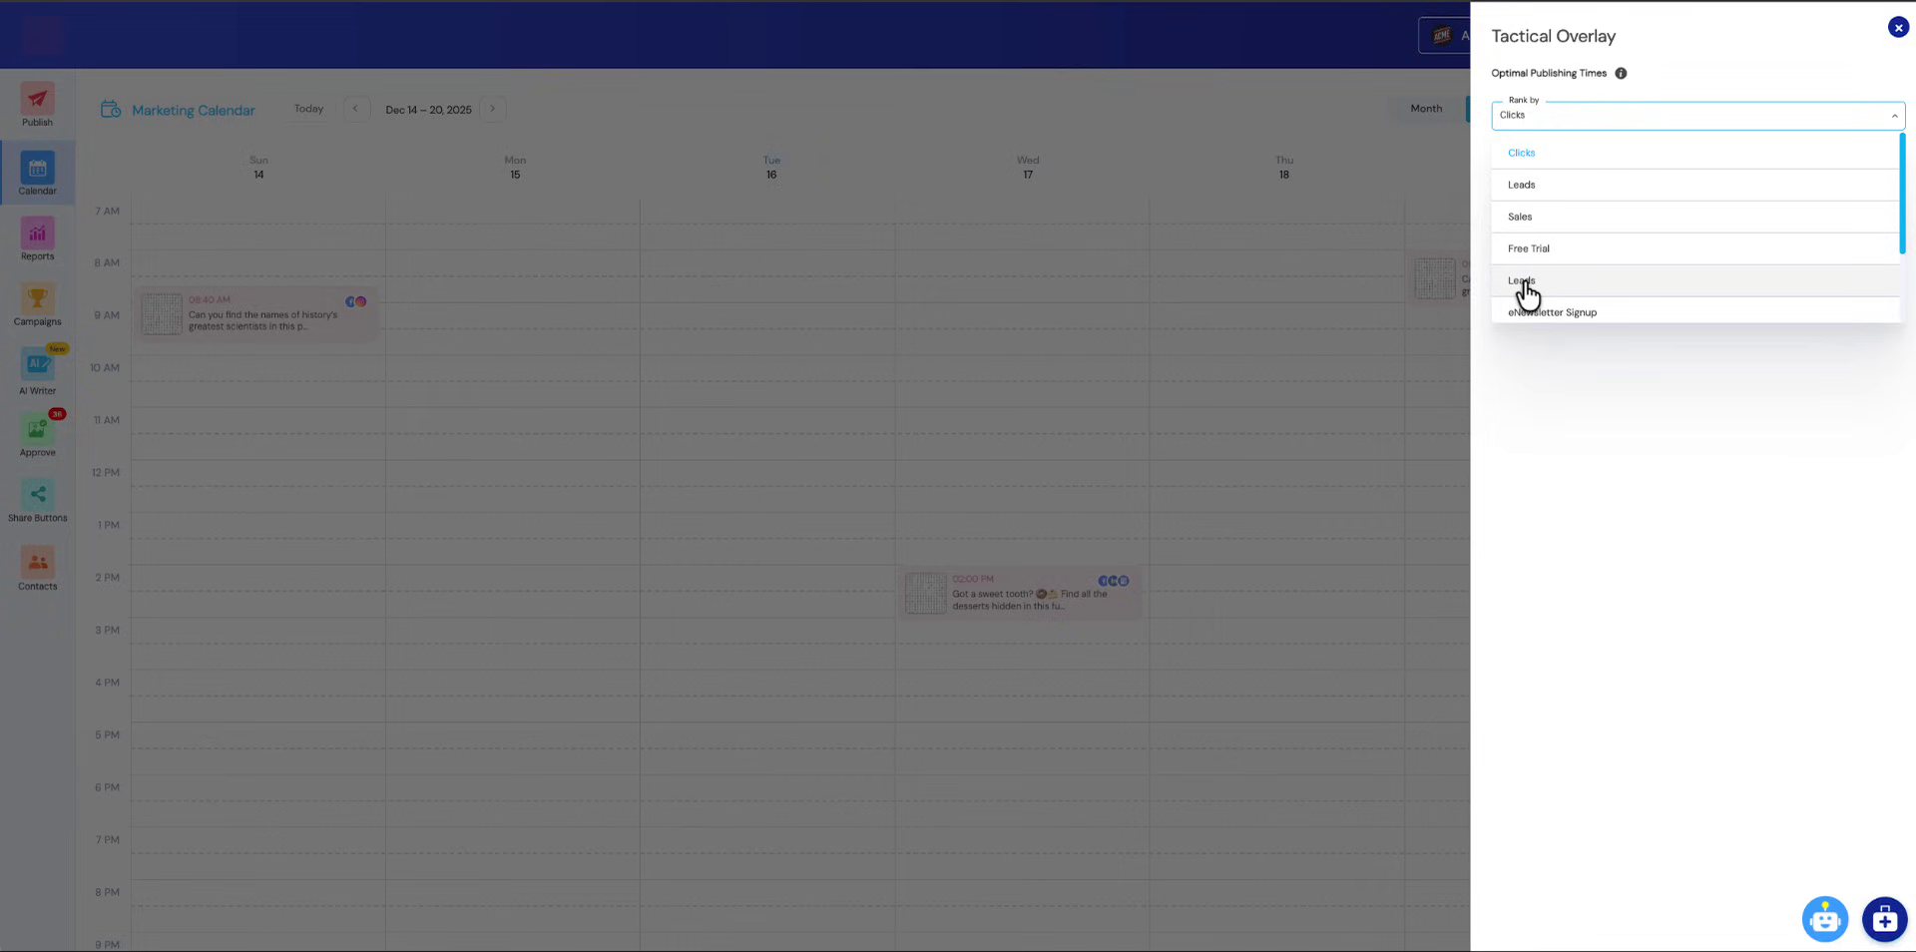
pyautogui.click(1522, 155)
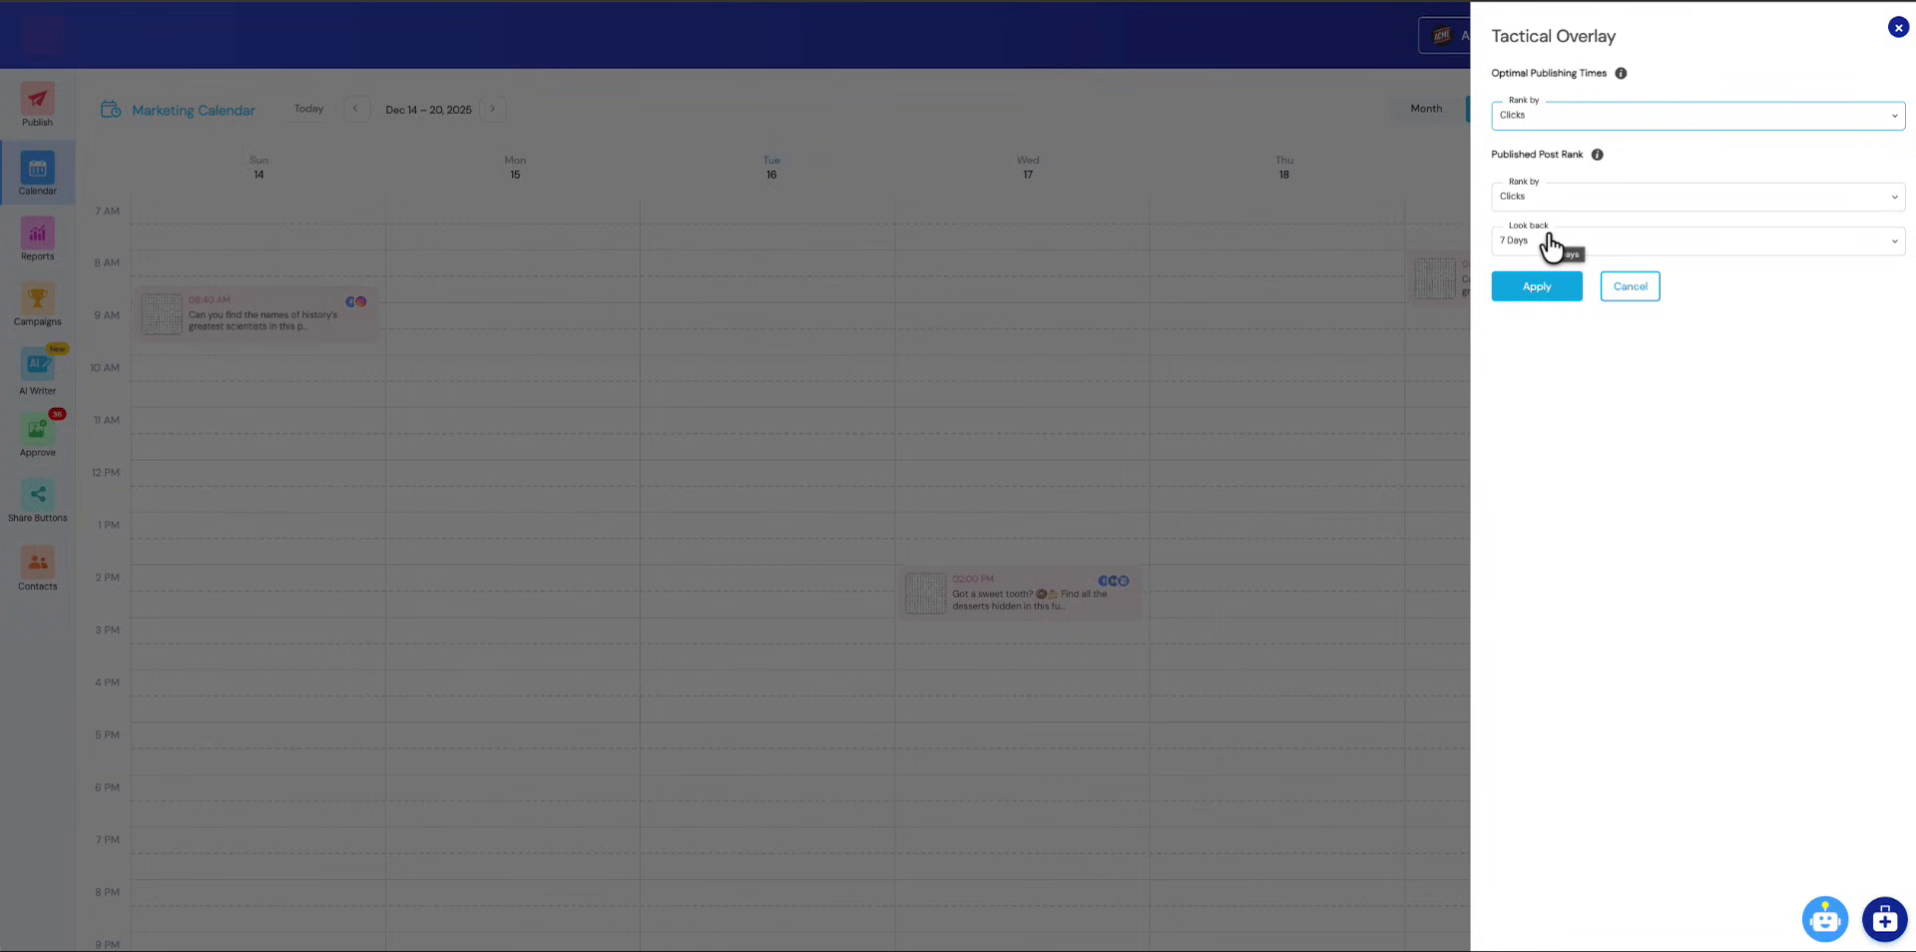
pyautogui.click(1541, 205)
pyautogui.click(1542, 207)
pyautogui.click(1628, 287)
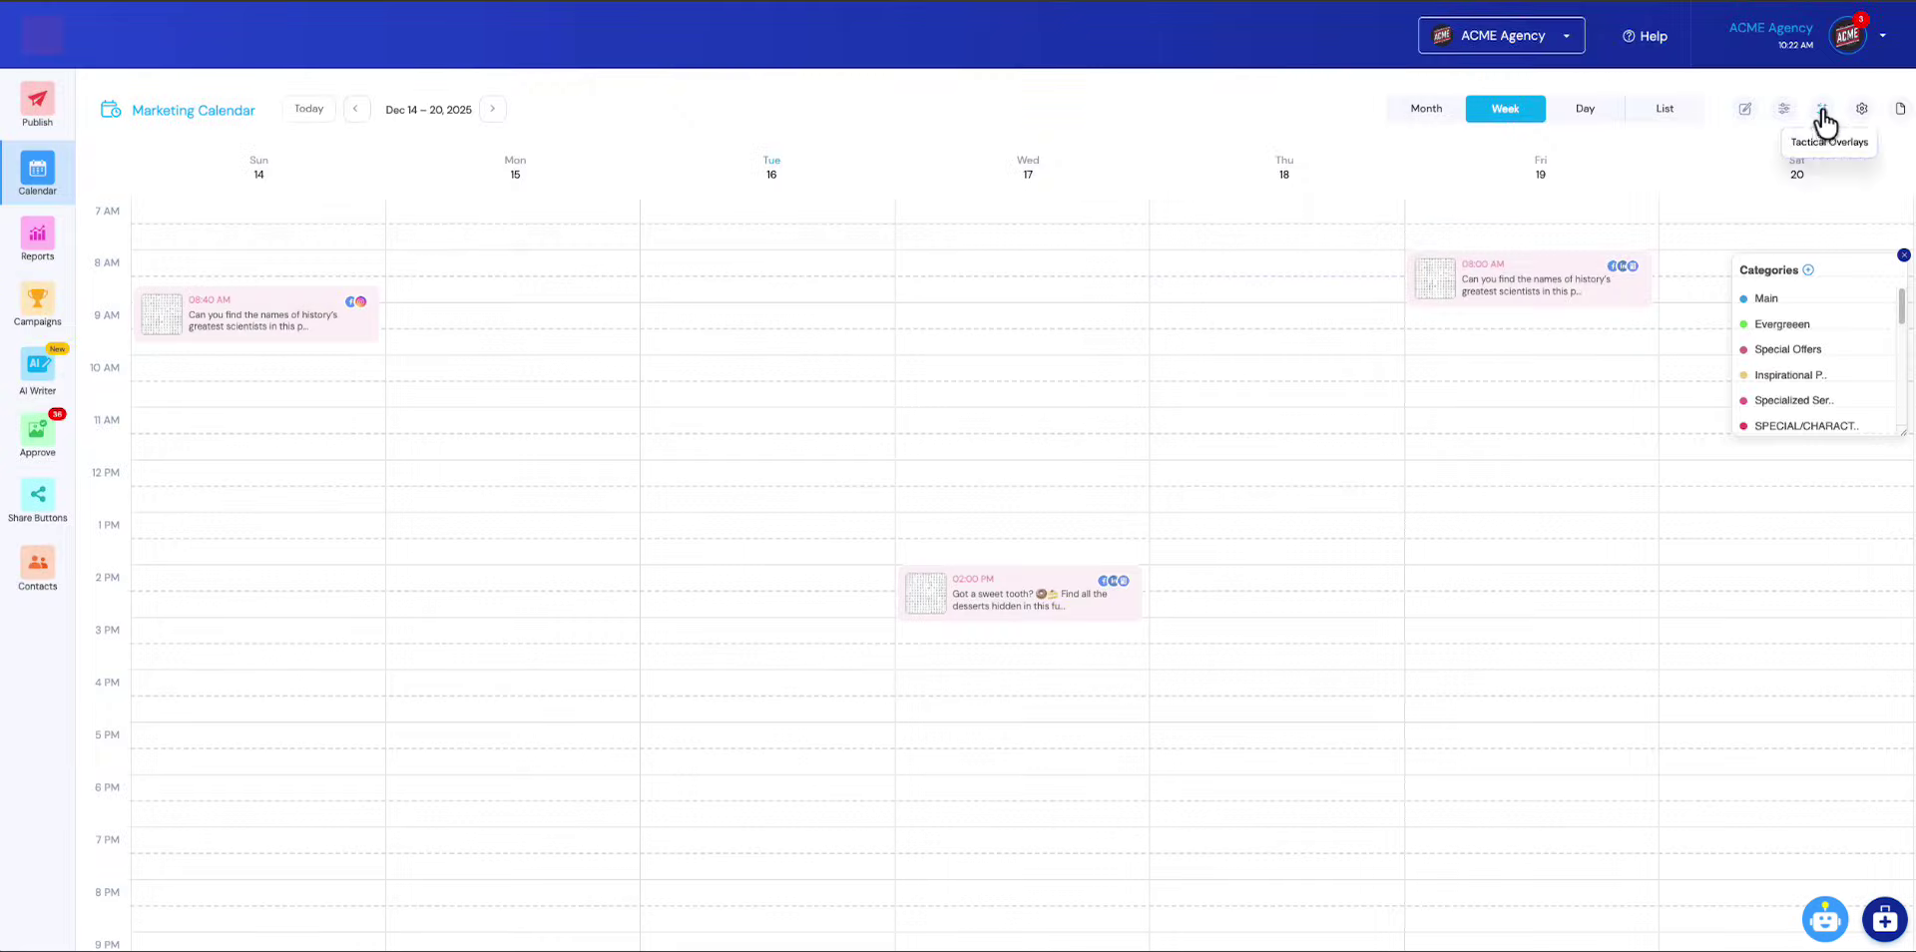
# Step: Review the calendar's post type and category filter options, and close the filters without applying changes
pyautogui.click(1784, 112)
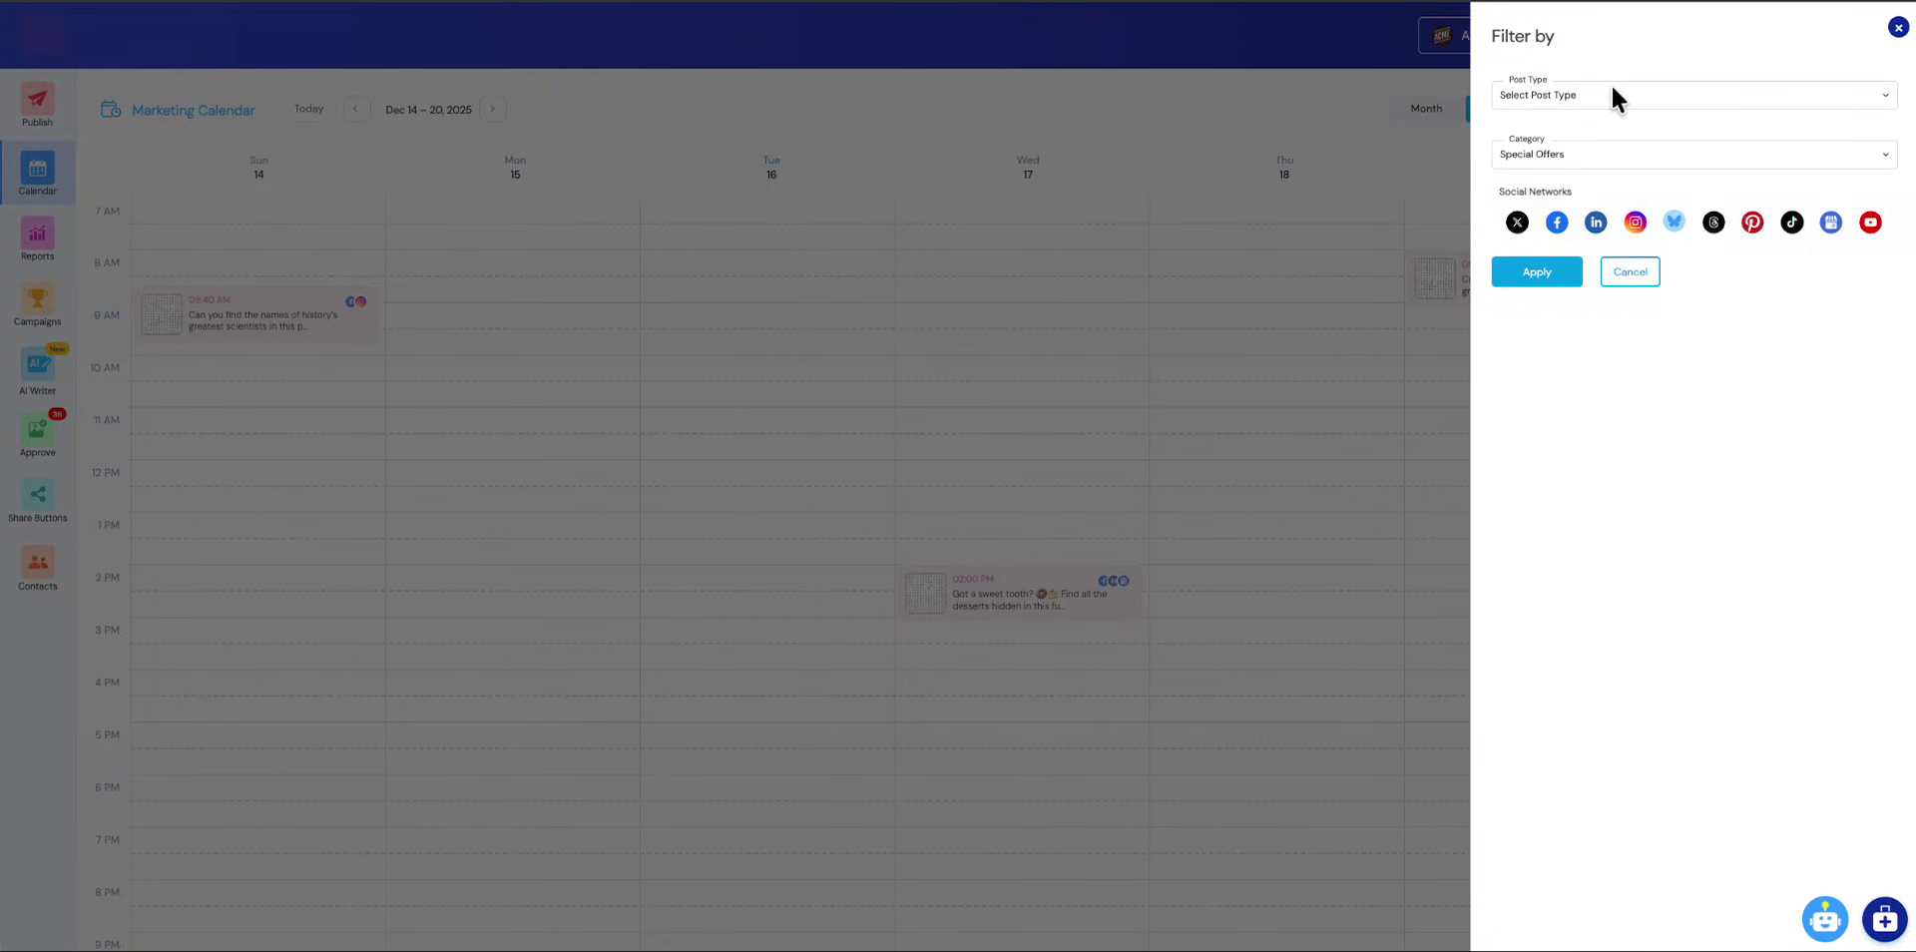
pyautogui.click(1614, 97)
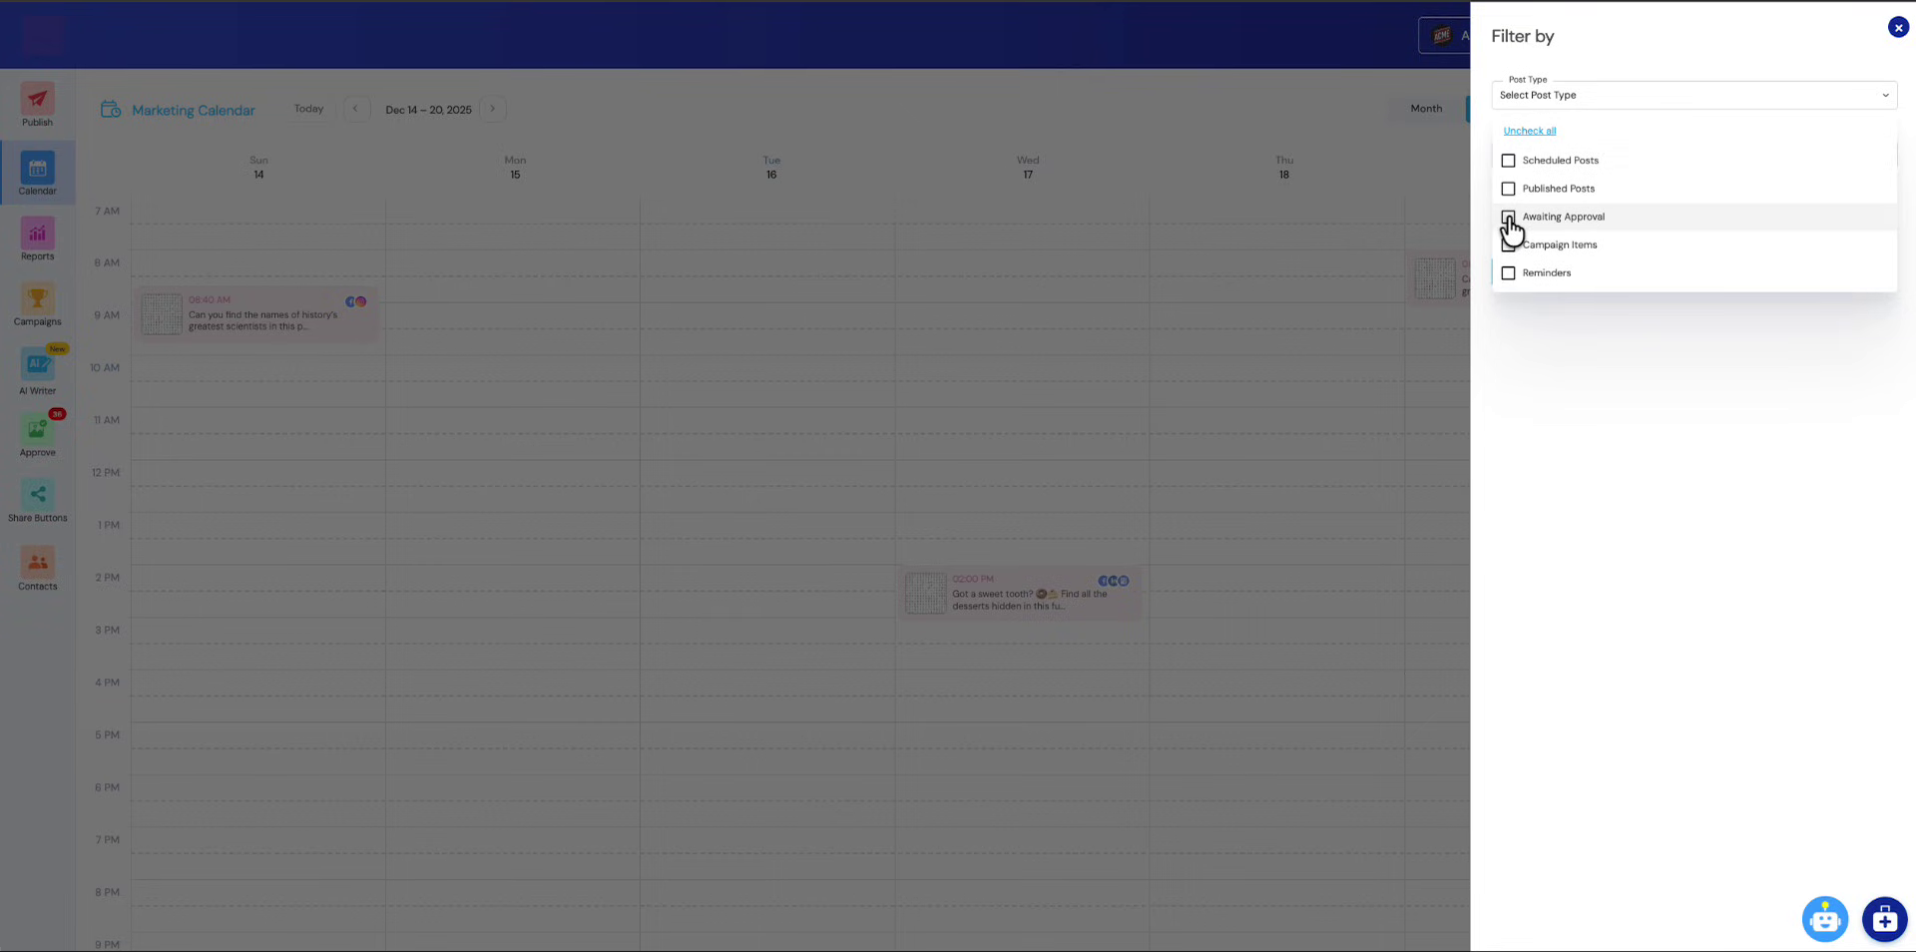
pyautogui.click(1587, 54)
pyautogui.click(1547, 158)
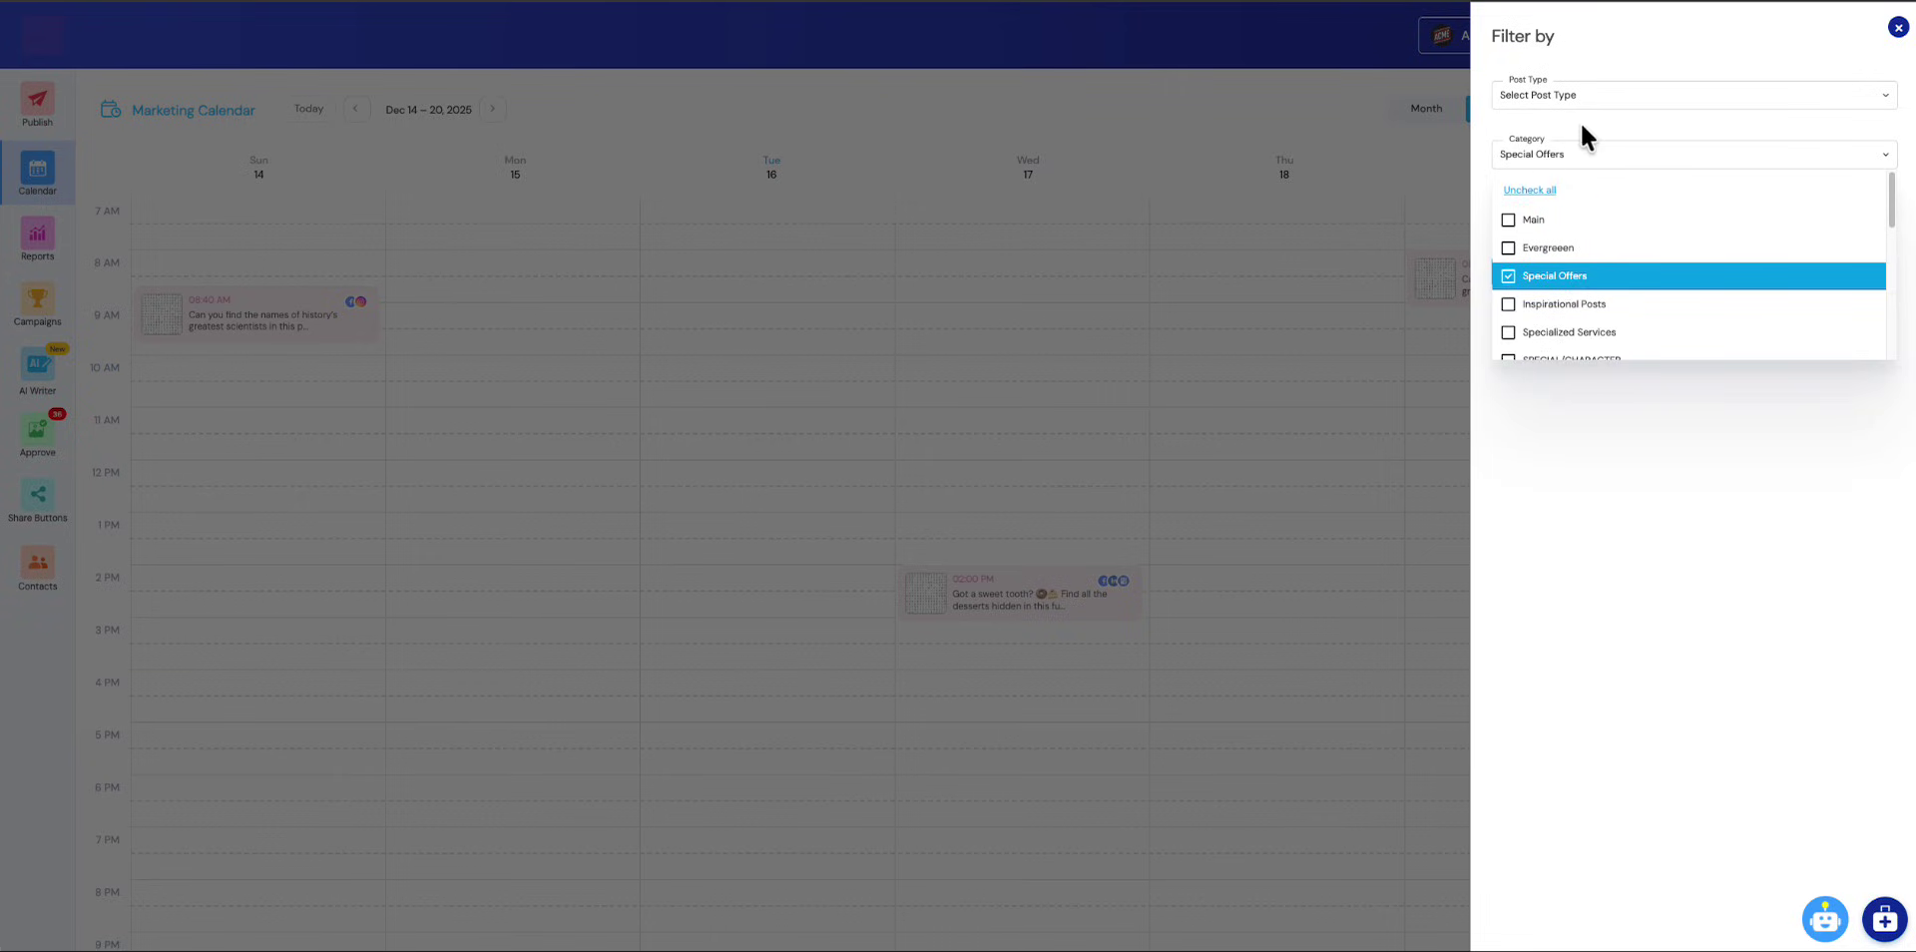
pyautogui.click(1581, 128)
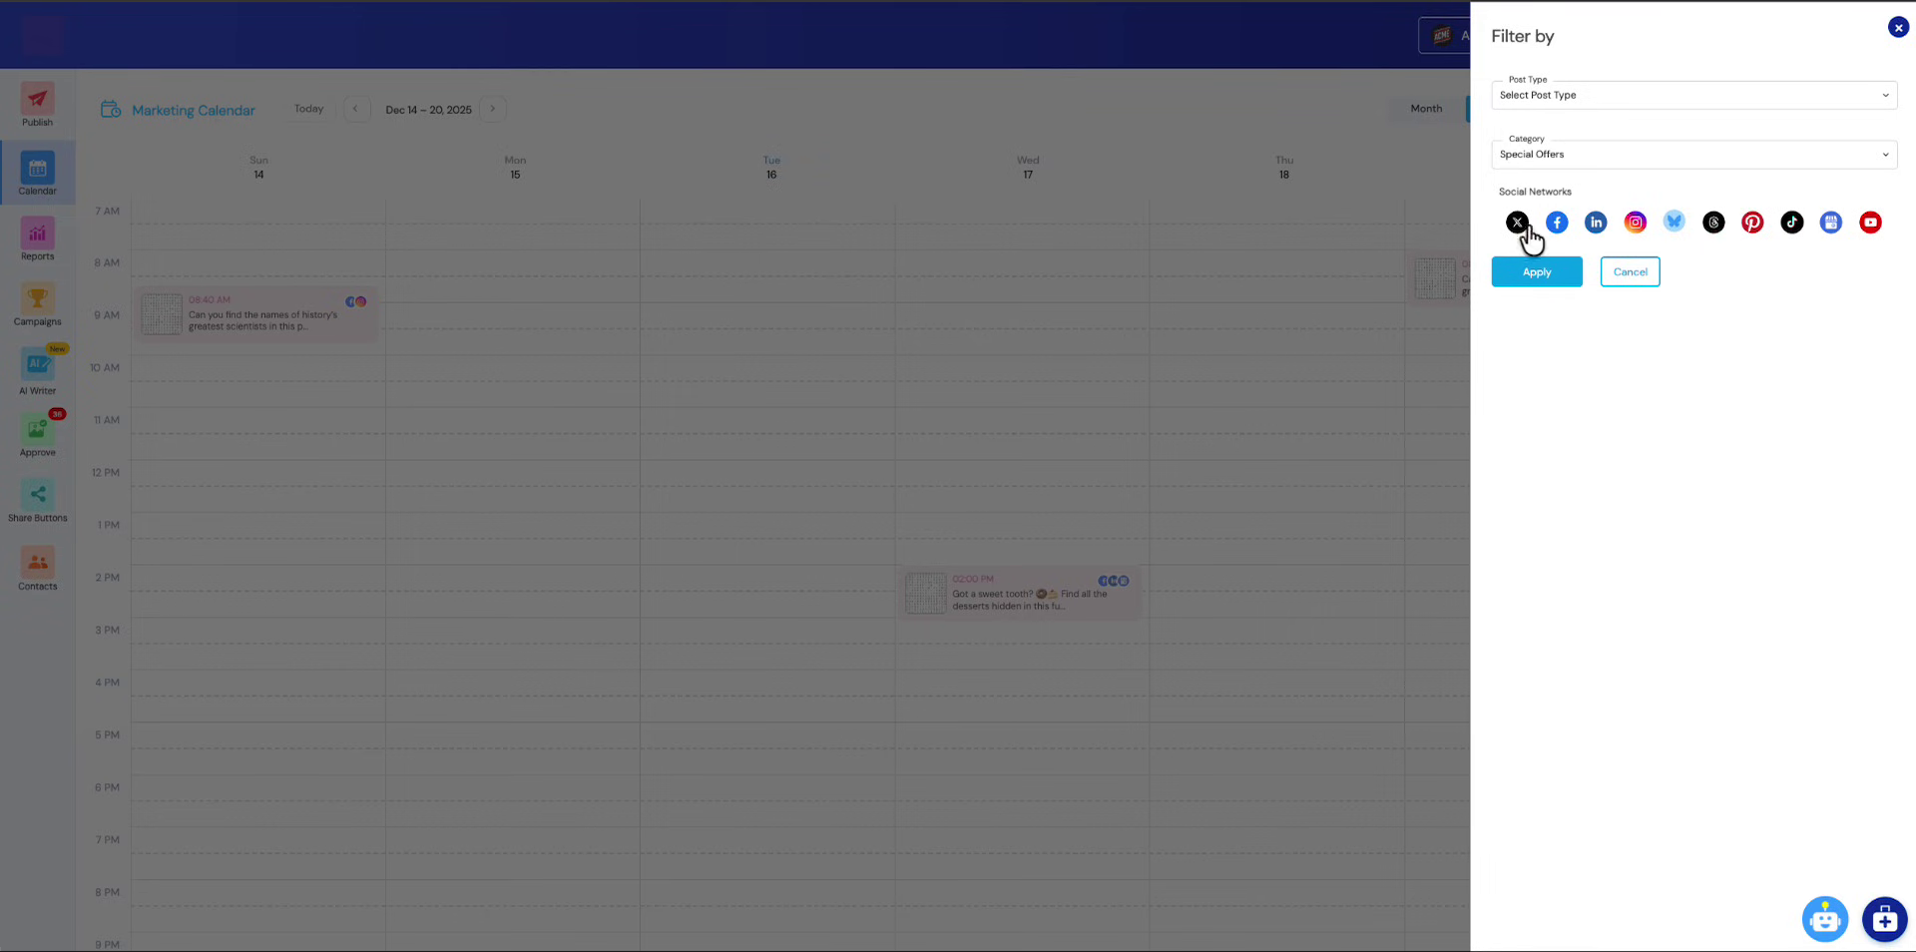
pyautogui.click(1629, 273)
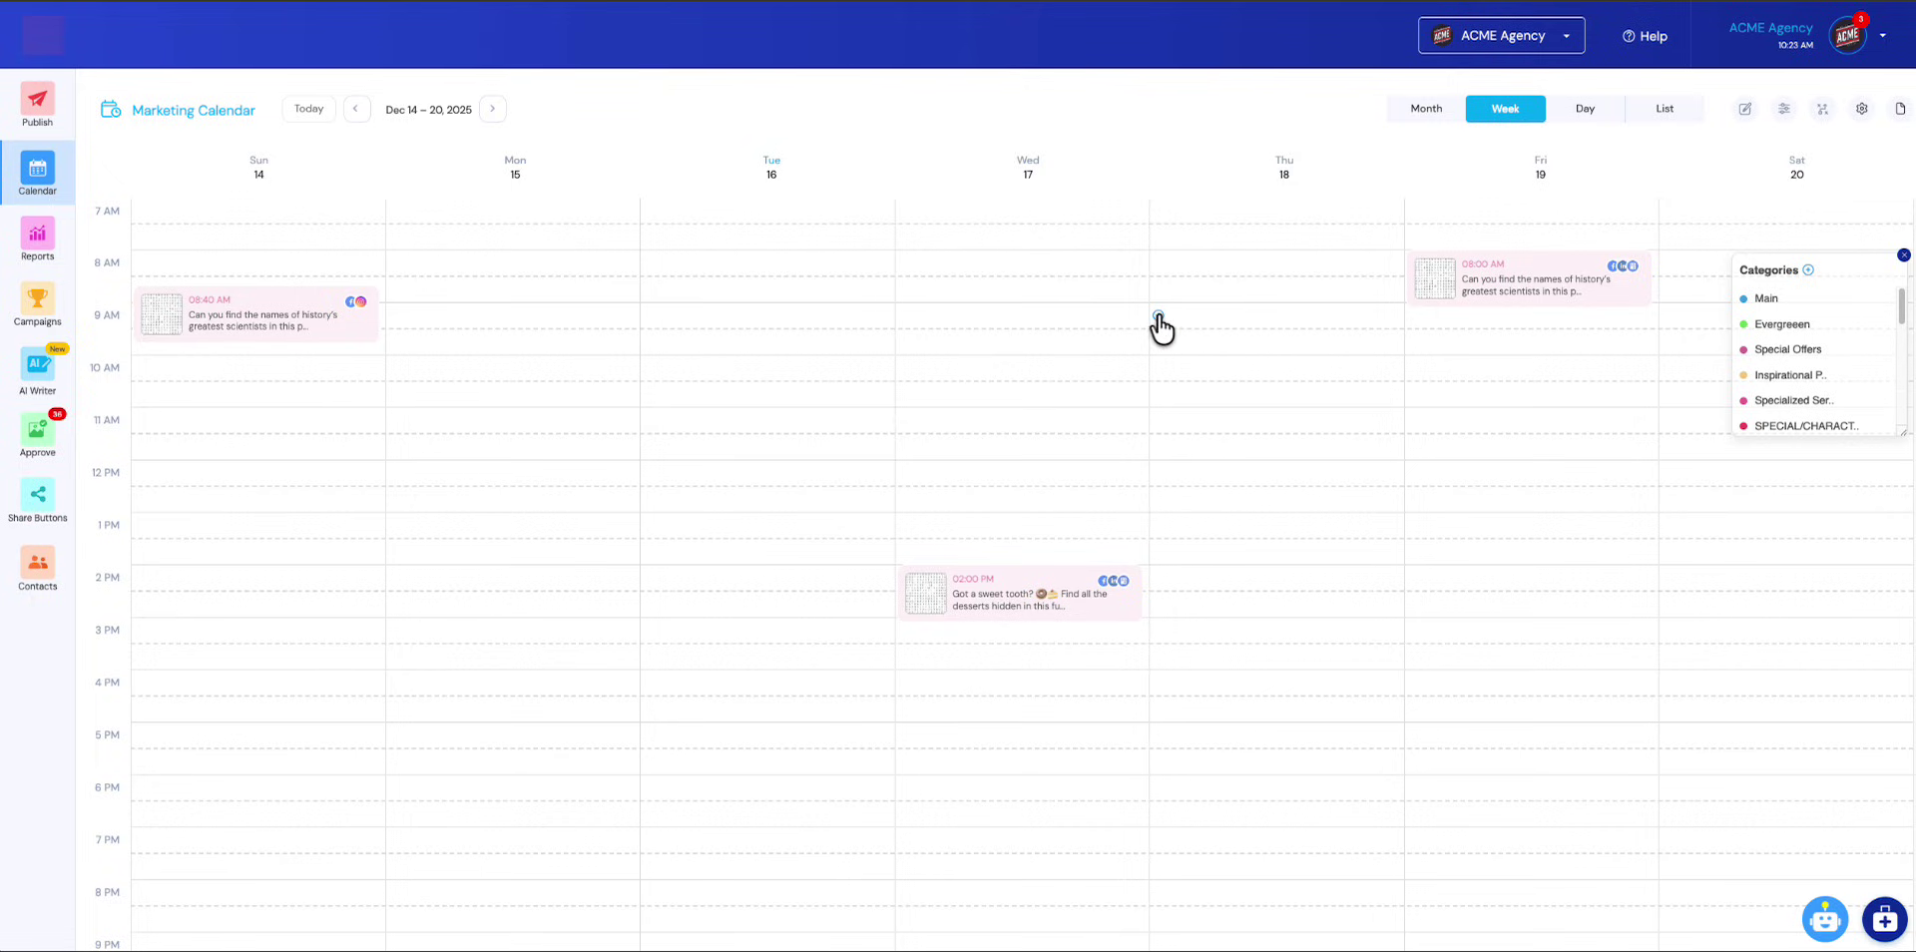
# Step: Create a "Send email" reminder for 12/18/25 at 09:00 AM with the envelope icon and an email alert, and save it
pyautogui.click(1158, 315)
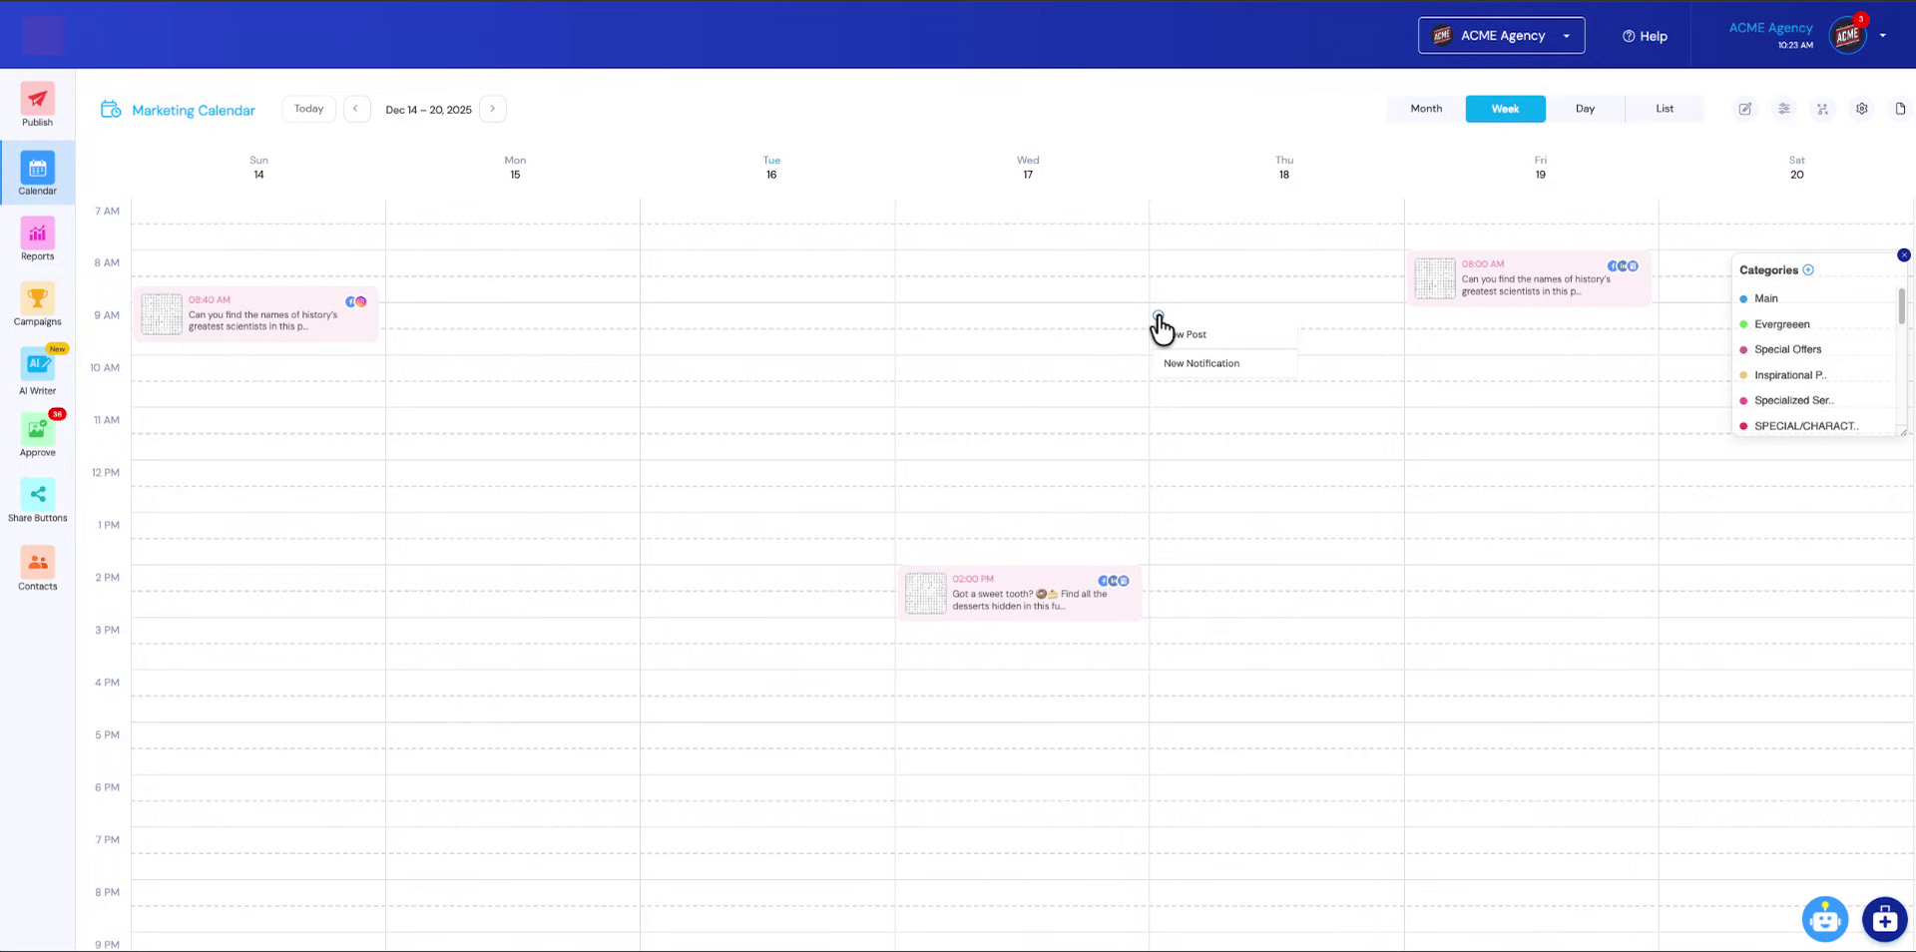
pyautogui.click(1181, 365)
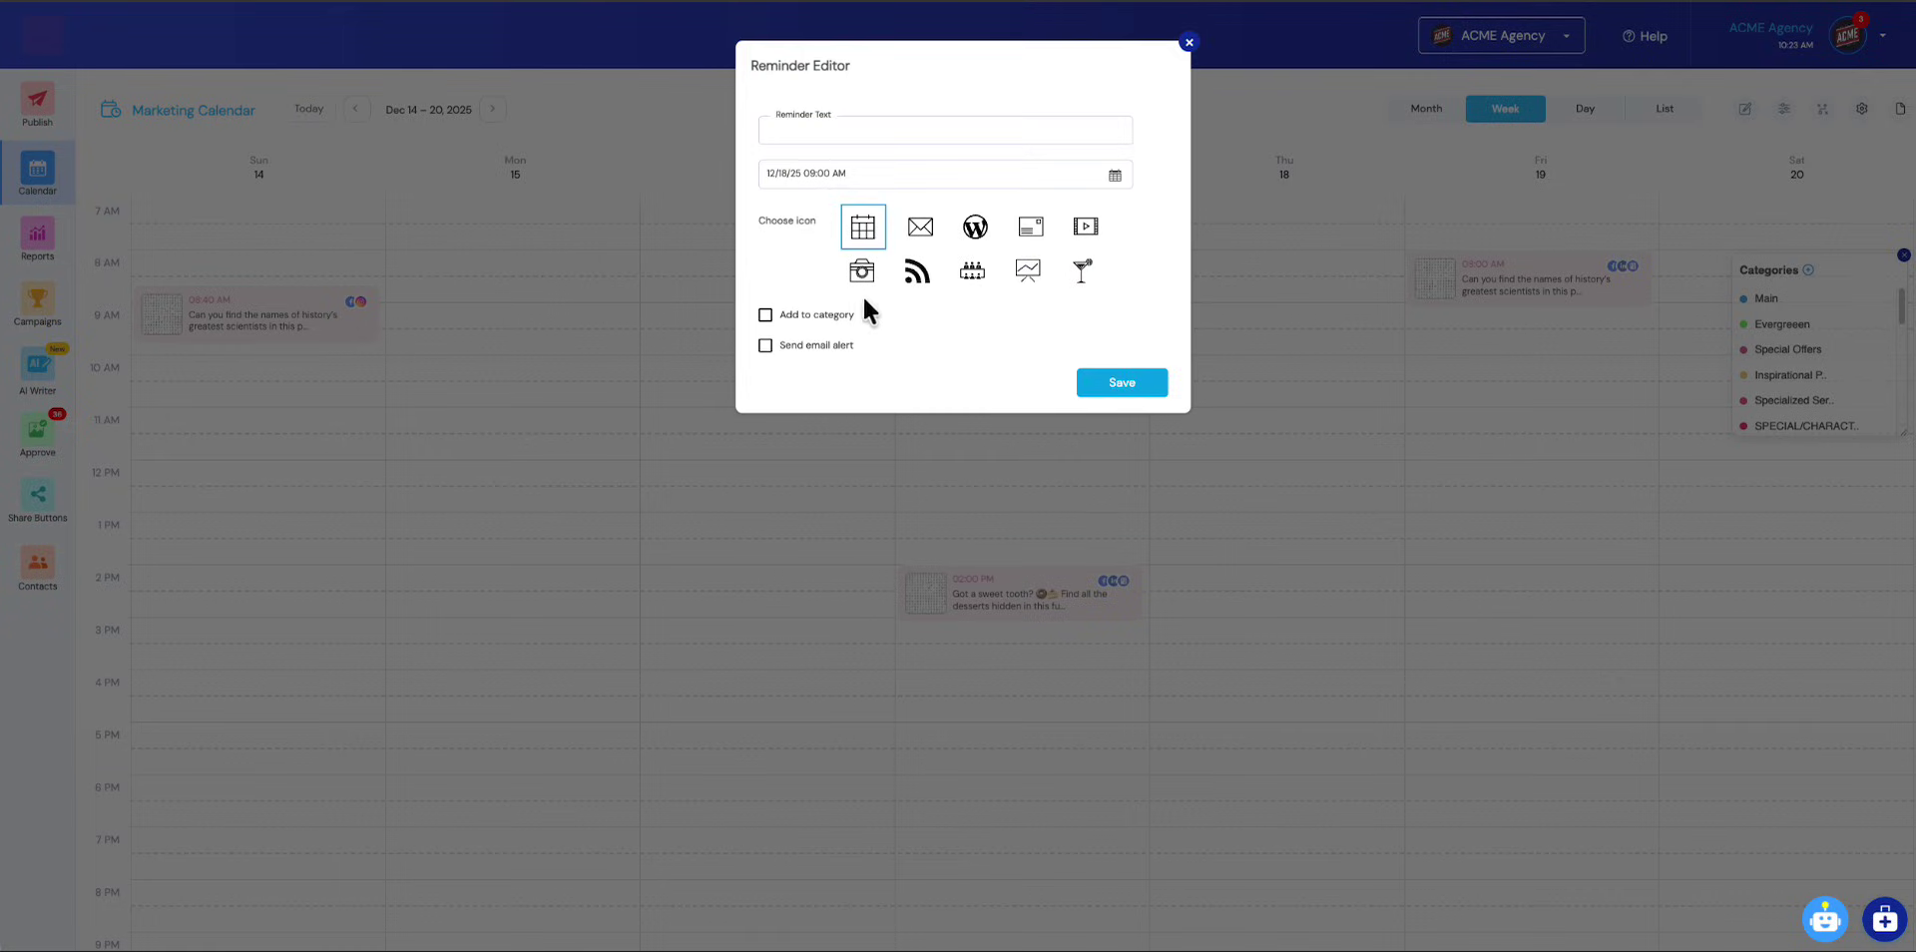
pyautogui.click(920, 228)
pyautogui.click(863, 140)
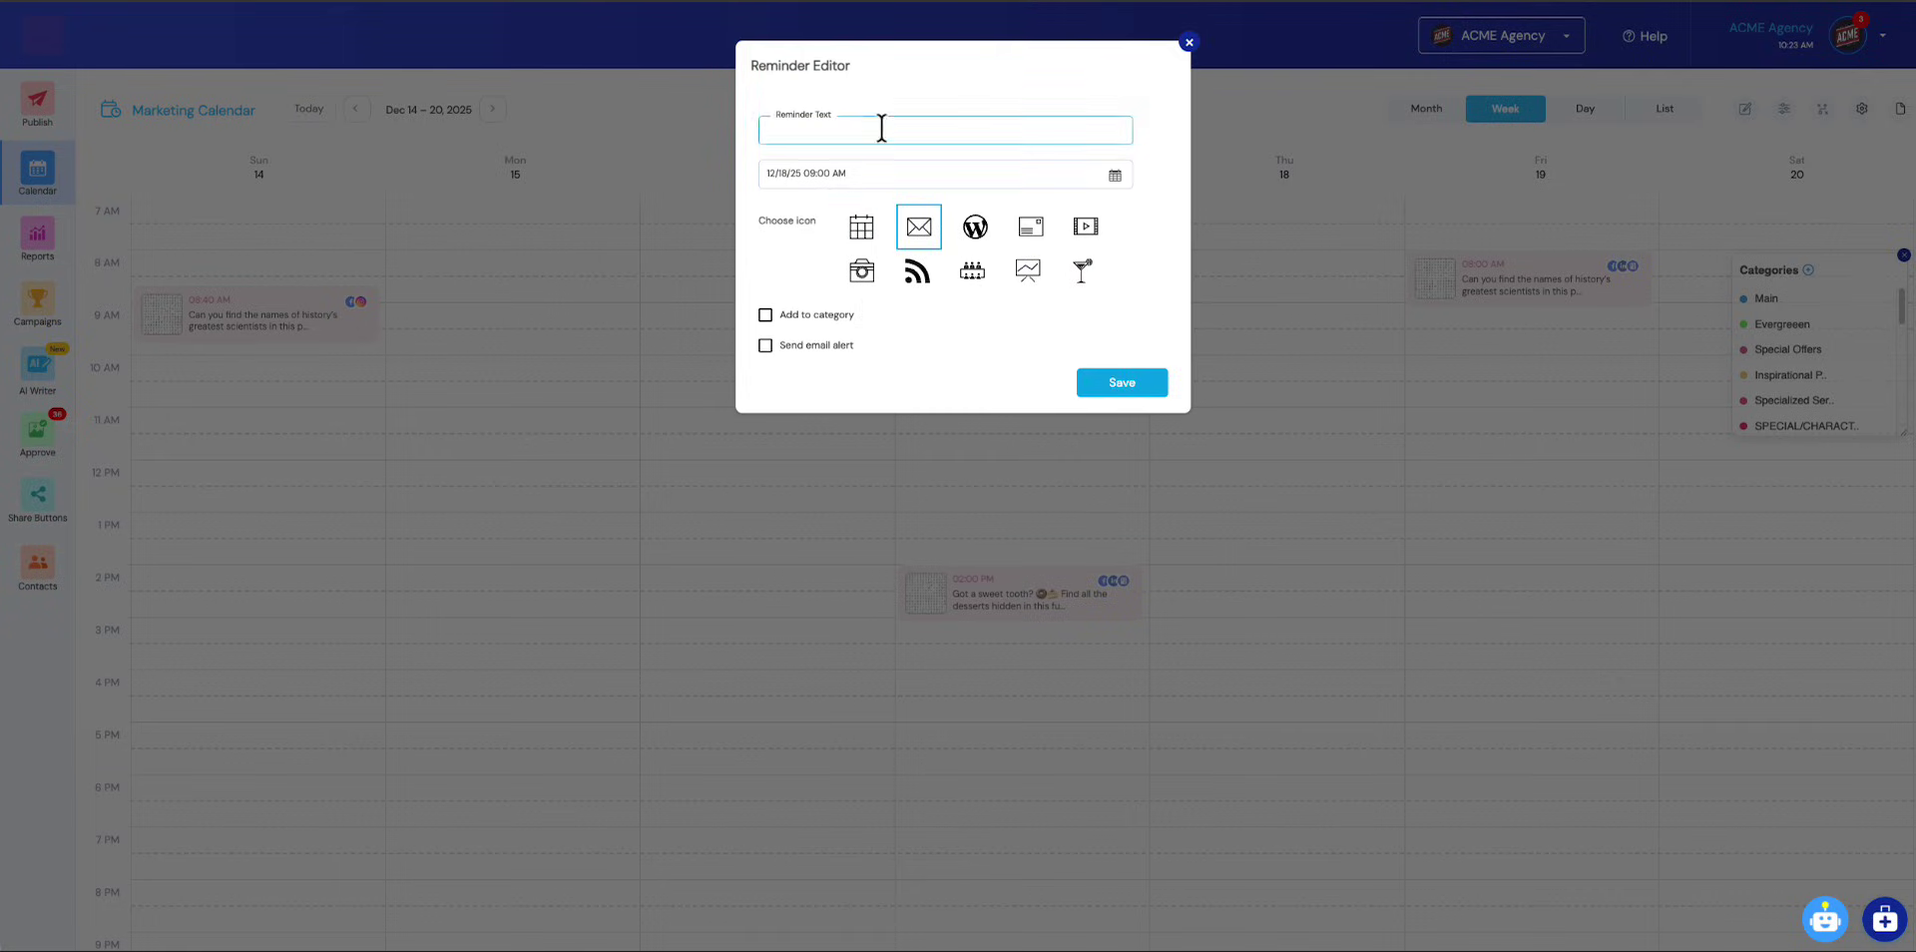
pyautogui.write('Send email')
pyautogui.click(808, 348)
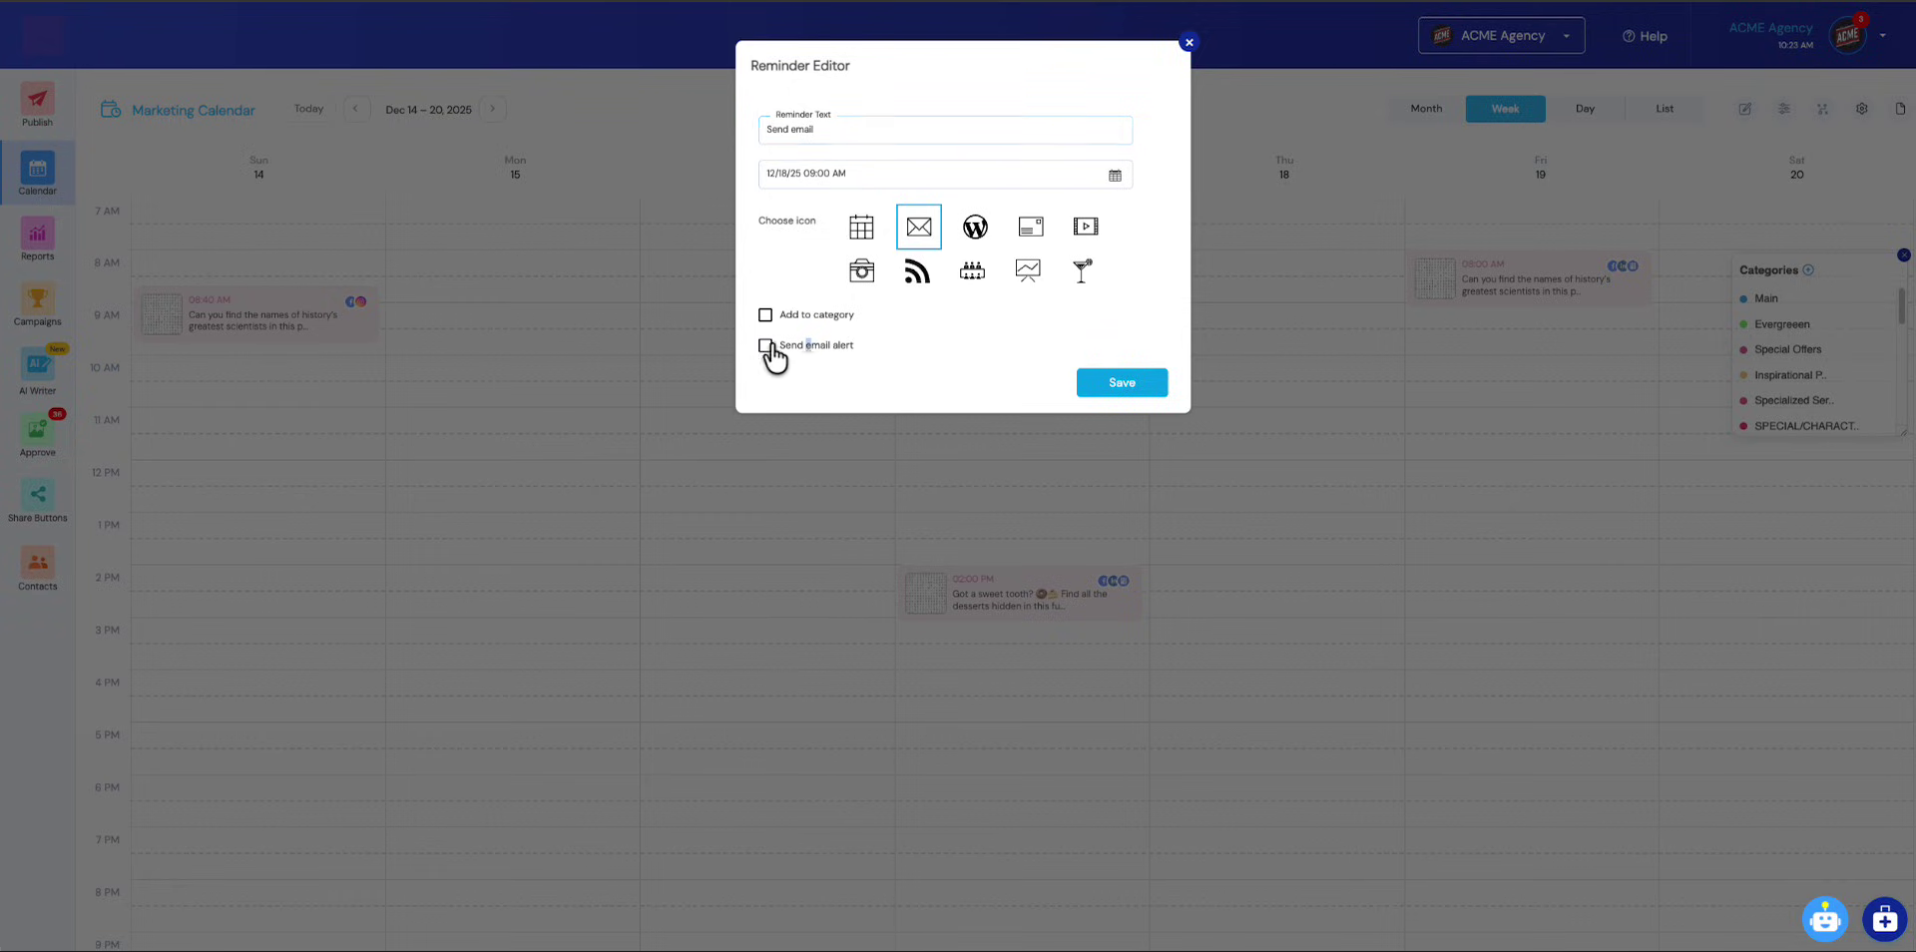
pyautogui.click(765, 345)
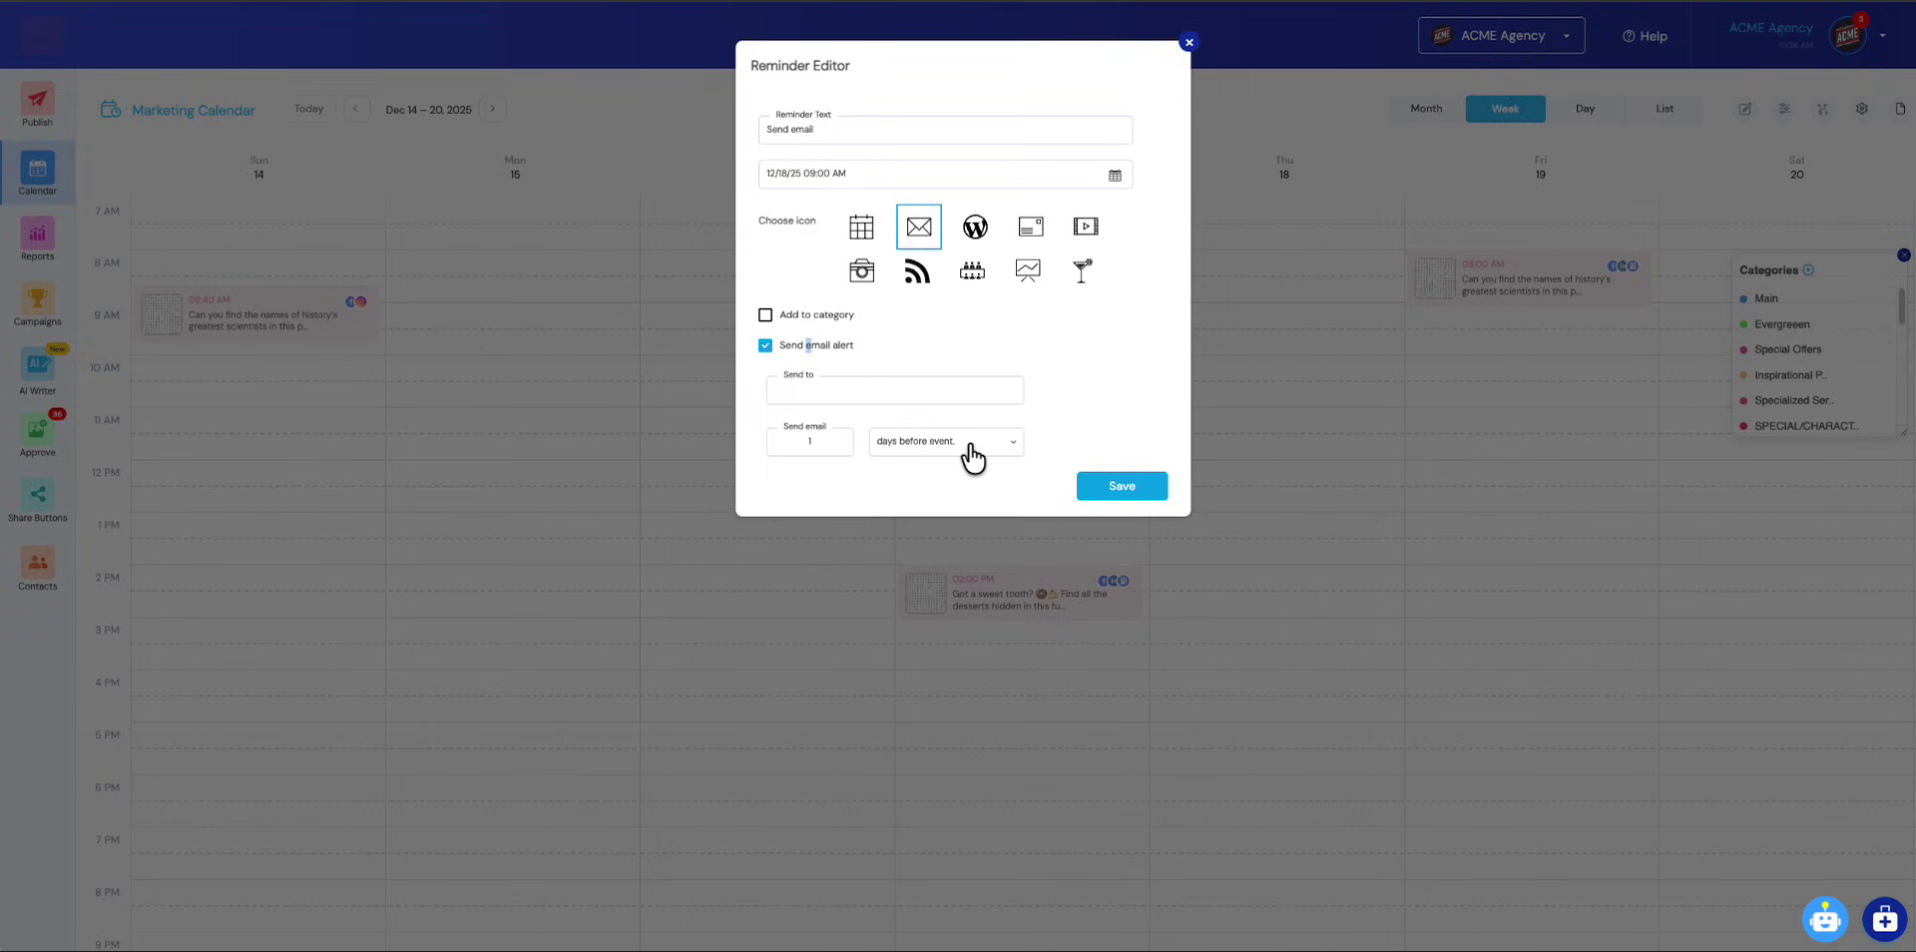
pyautogui.click(1120, 489)
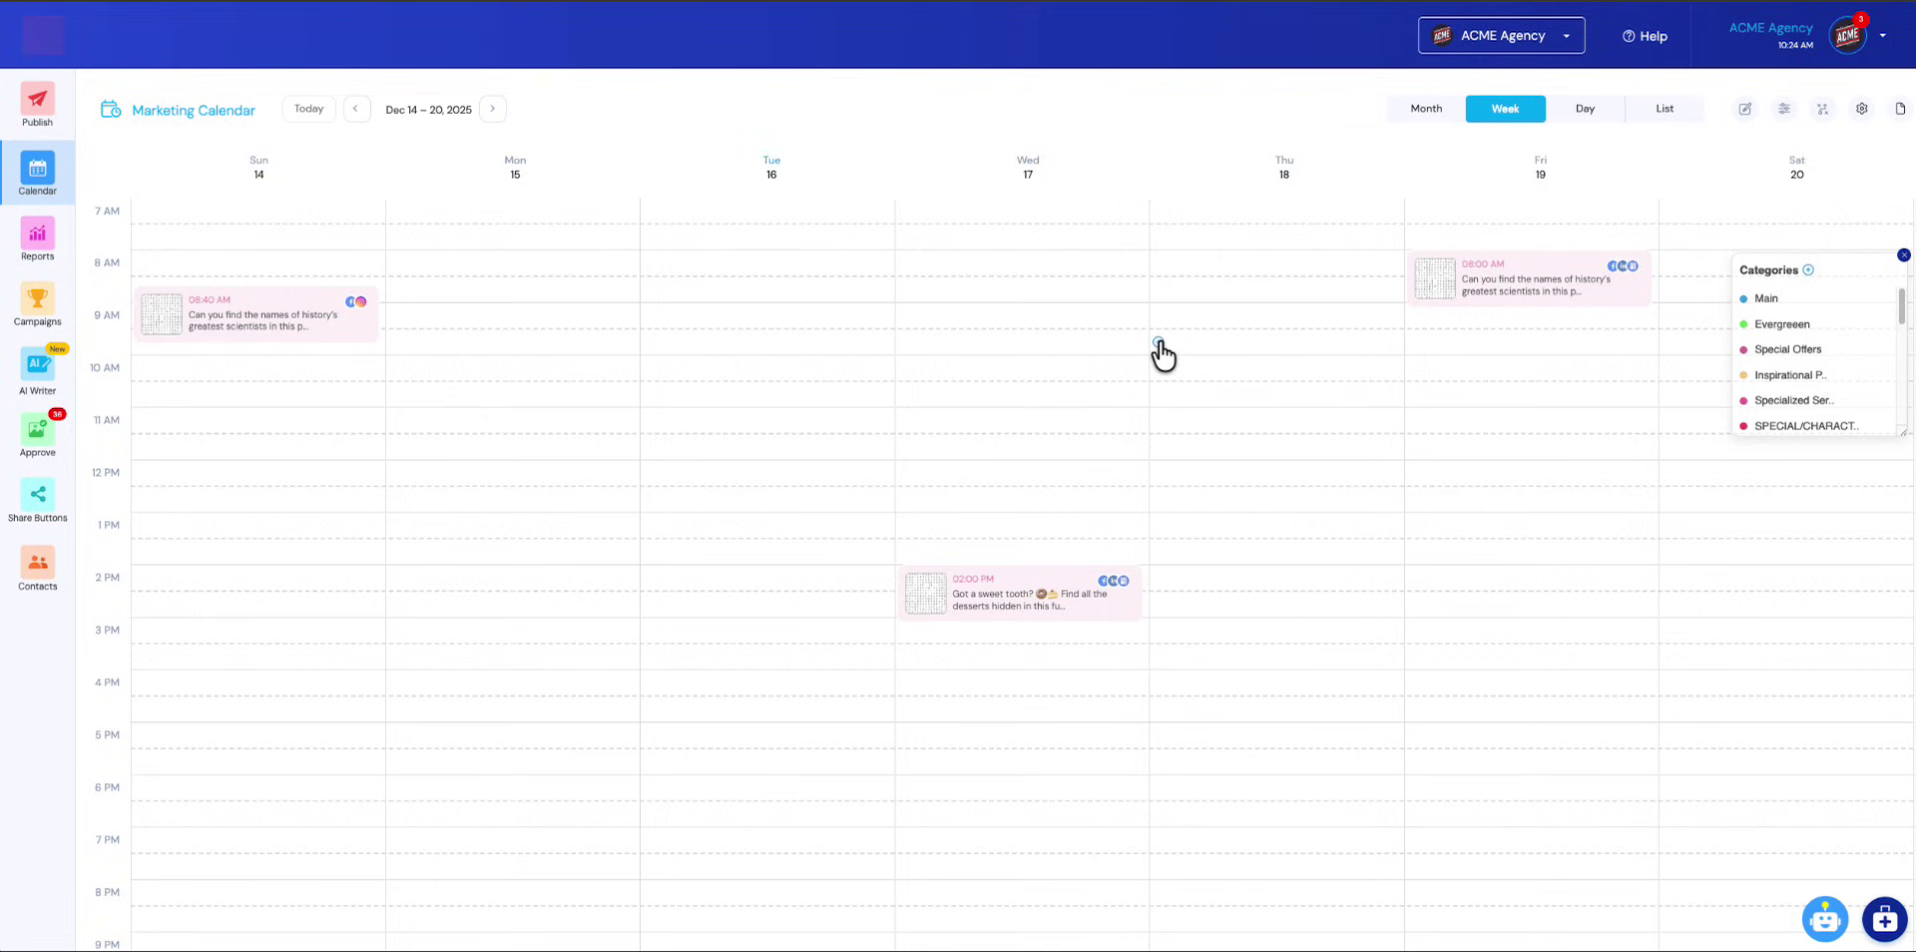
pyautogui.click(1159, 346)
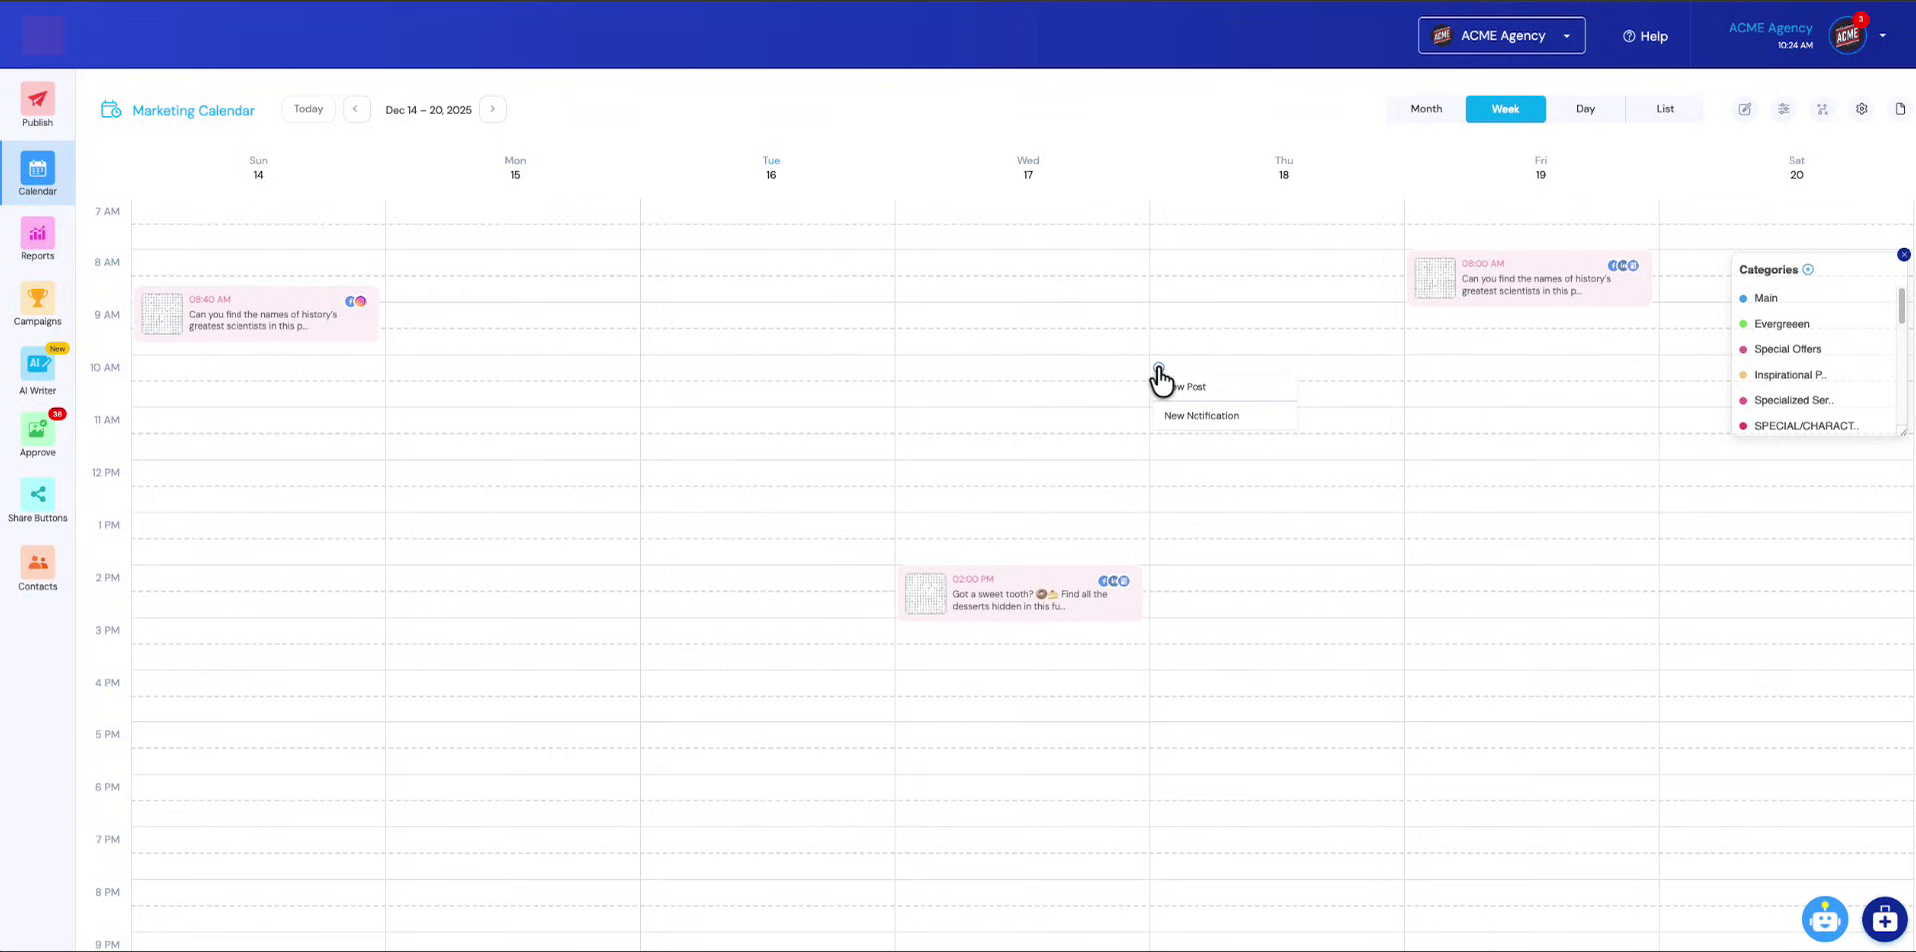
pyautogui.click(1160, 385)
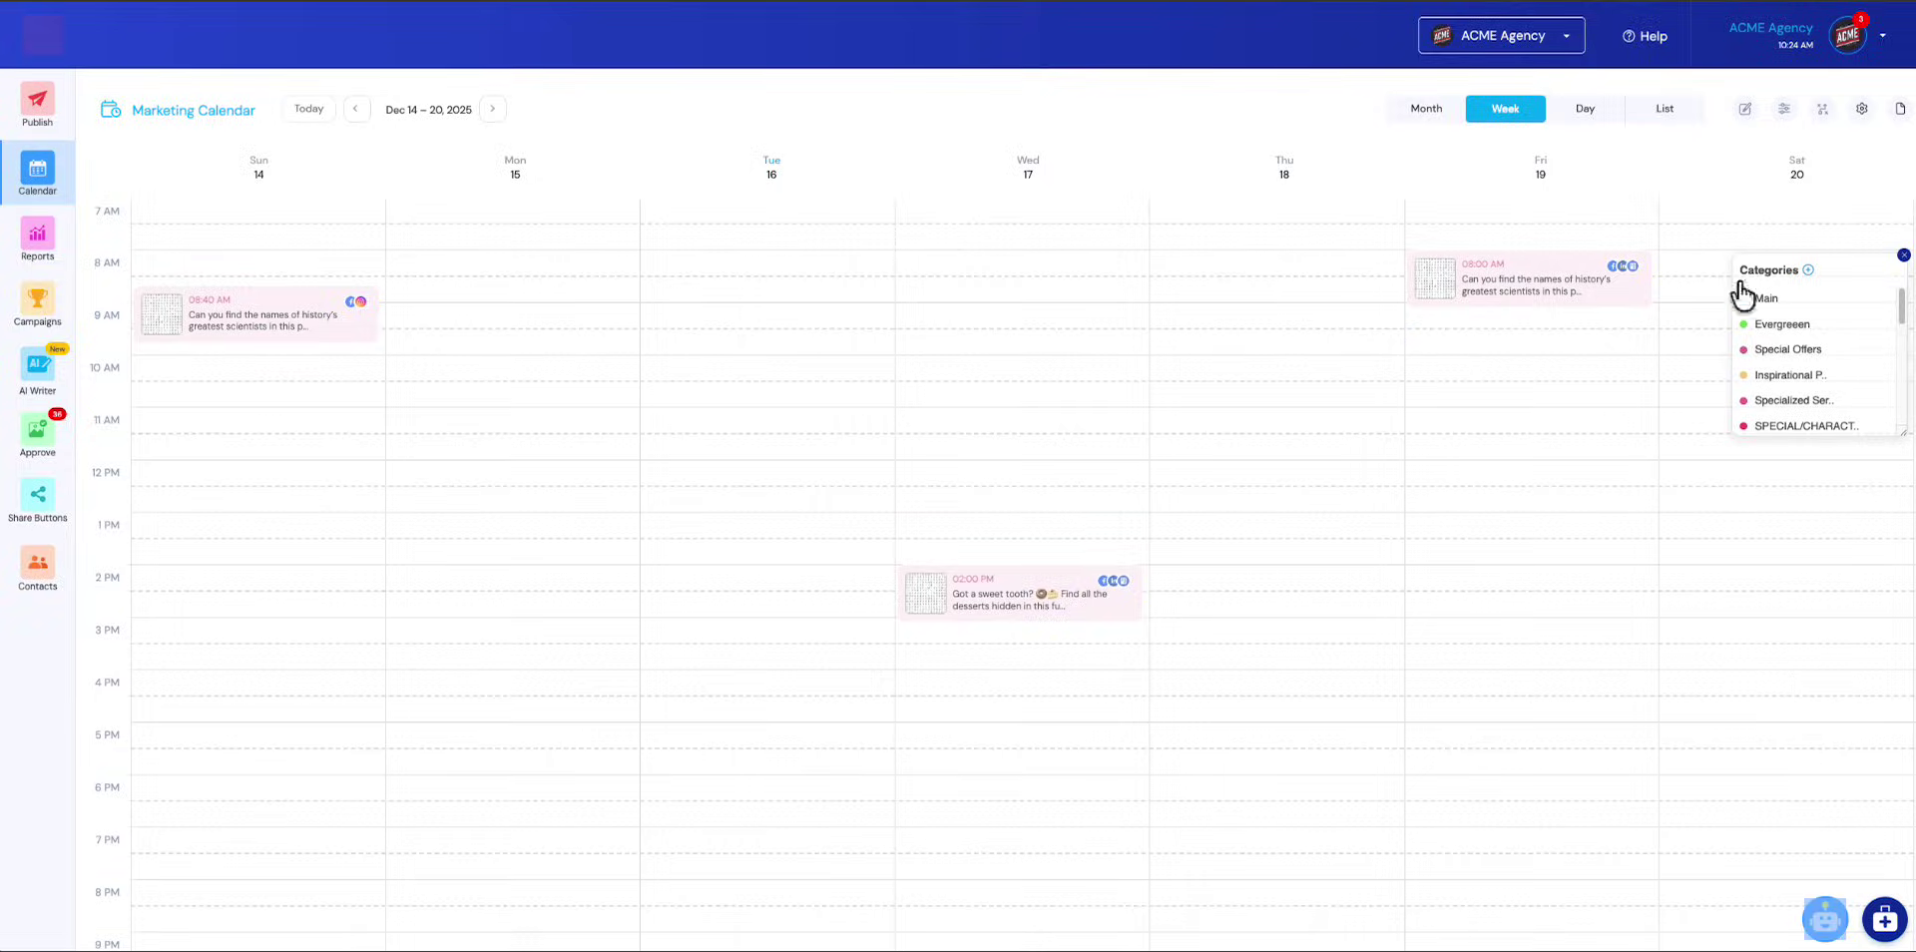
# Step: Open the Bulk Post Editor and target posts that include the first Facebook social profile
pyautogui.click(1744, 108)
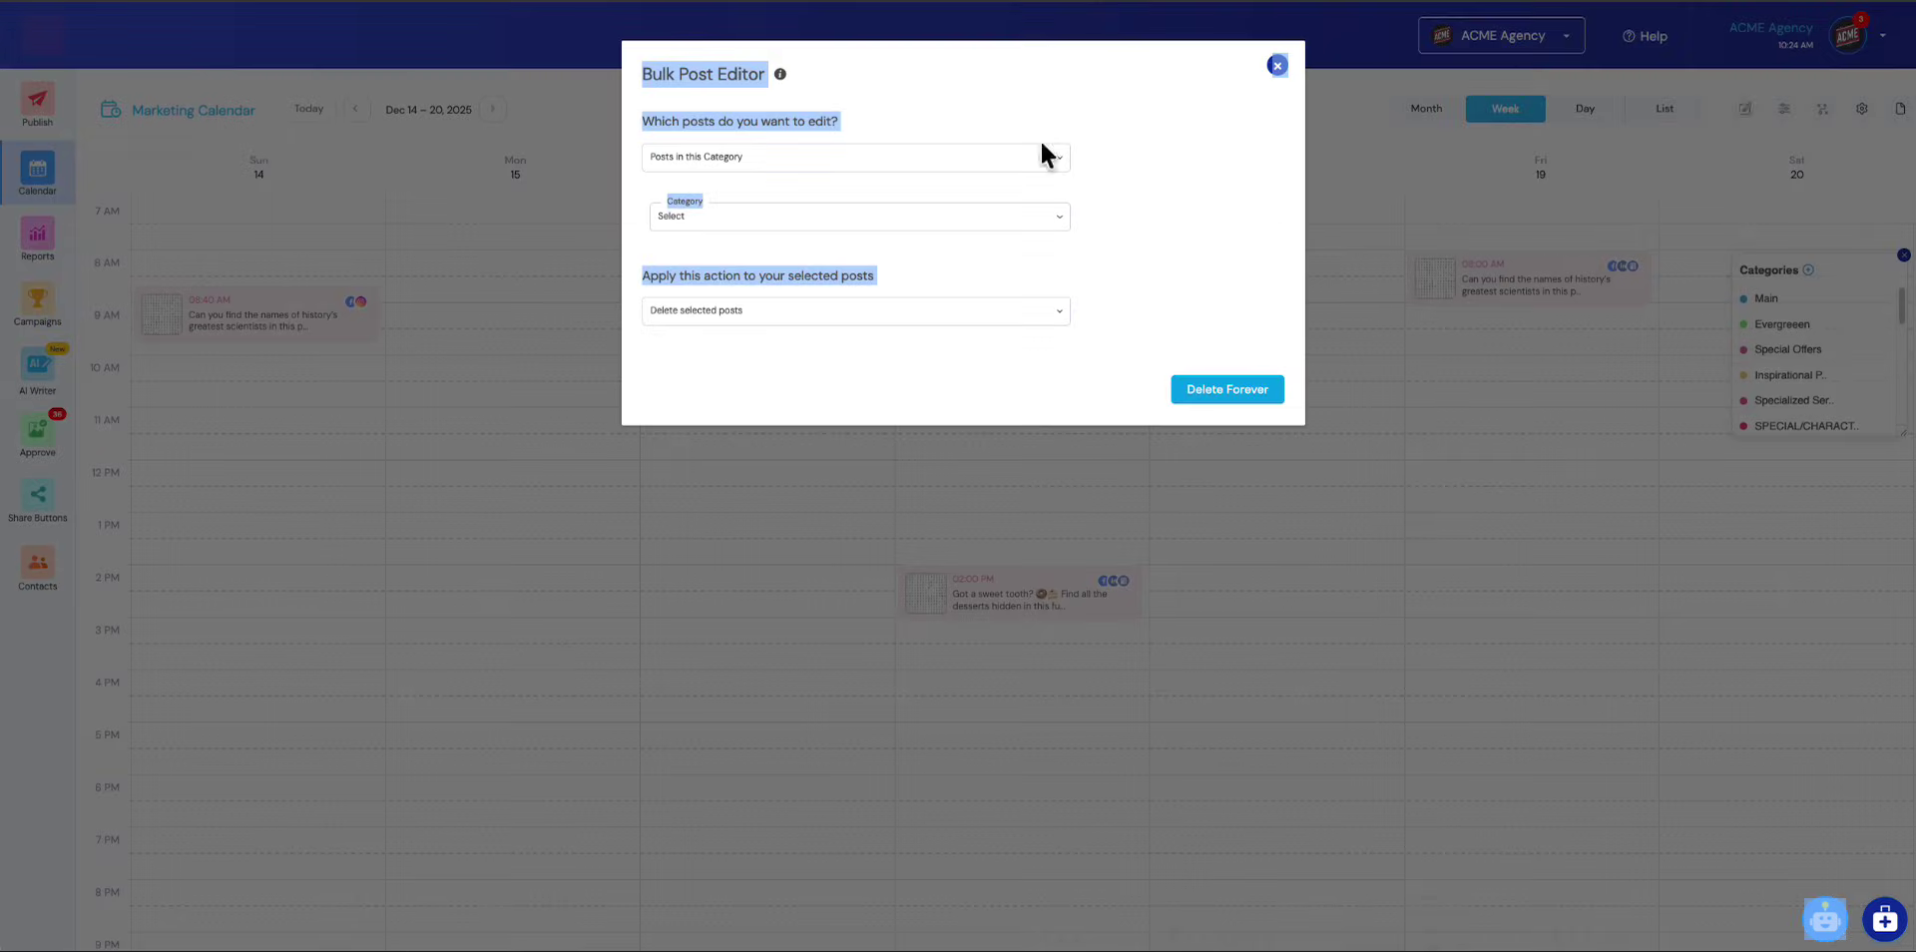
pyautogui.click(898, 97)
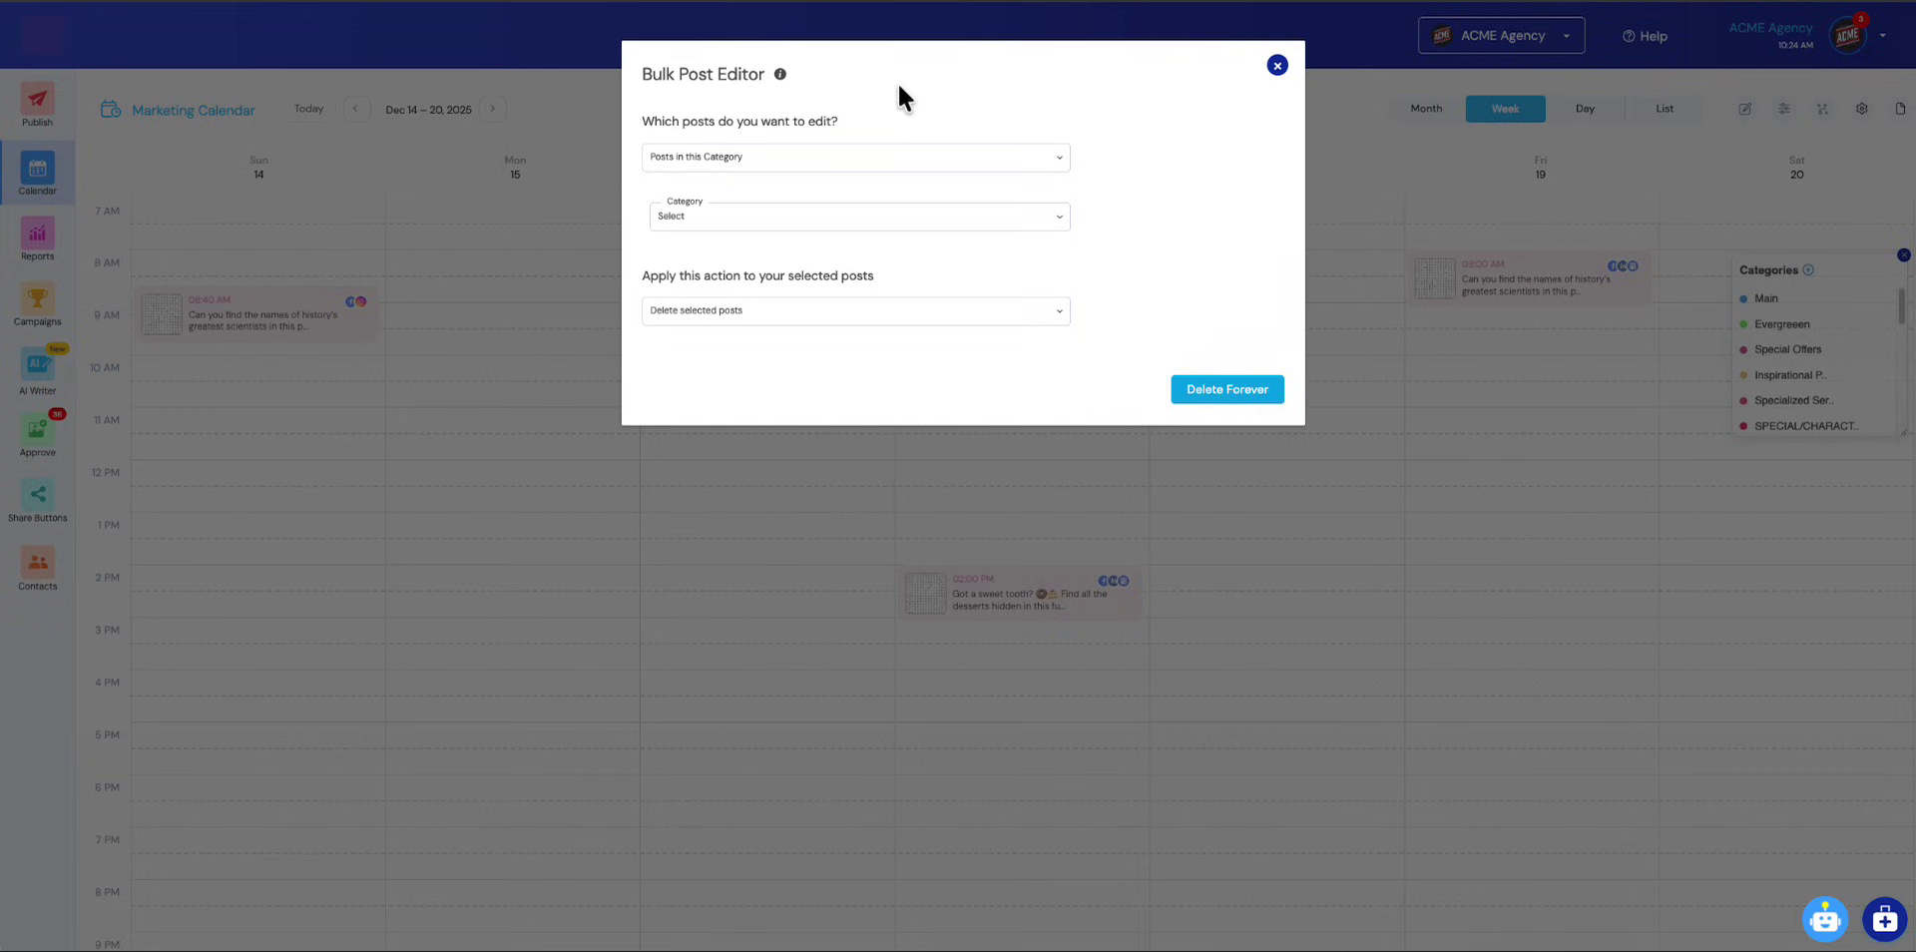
pyautogui.click(695, 164)
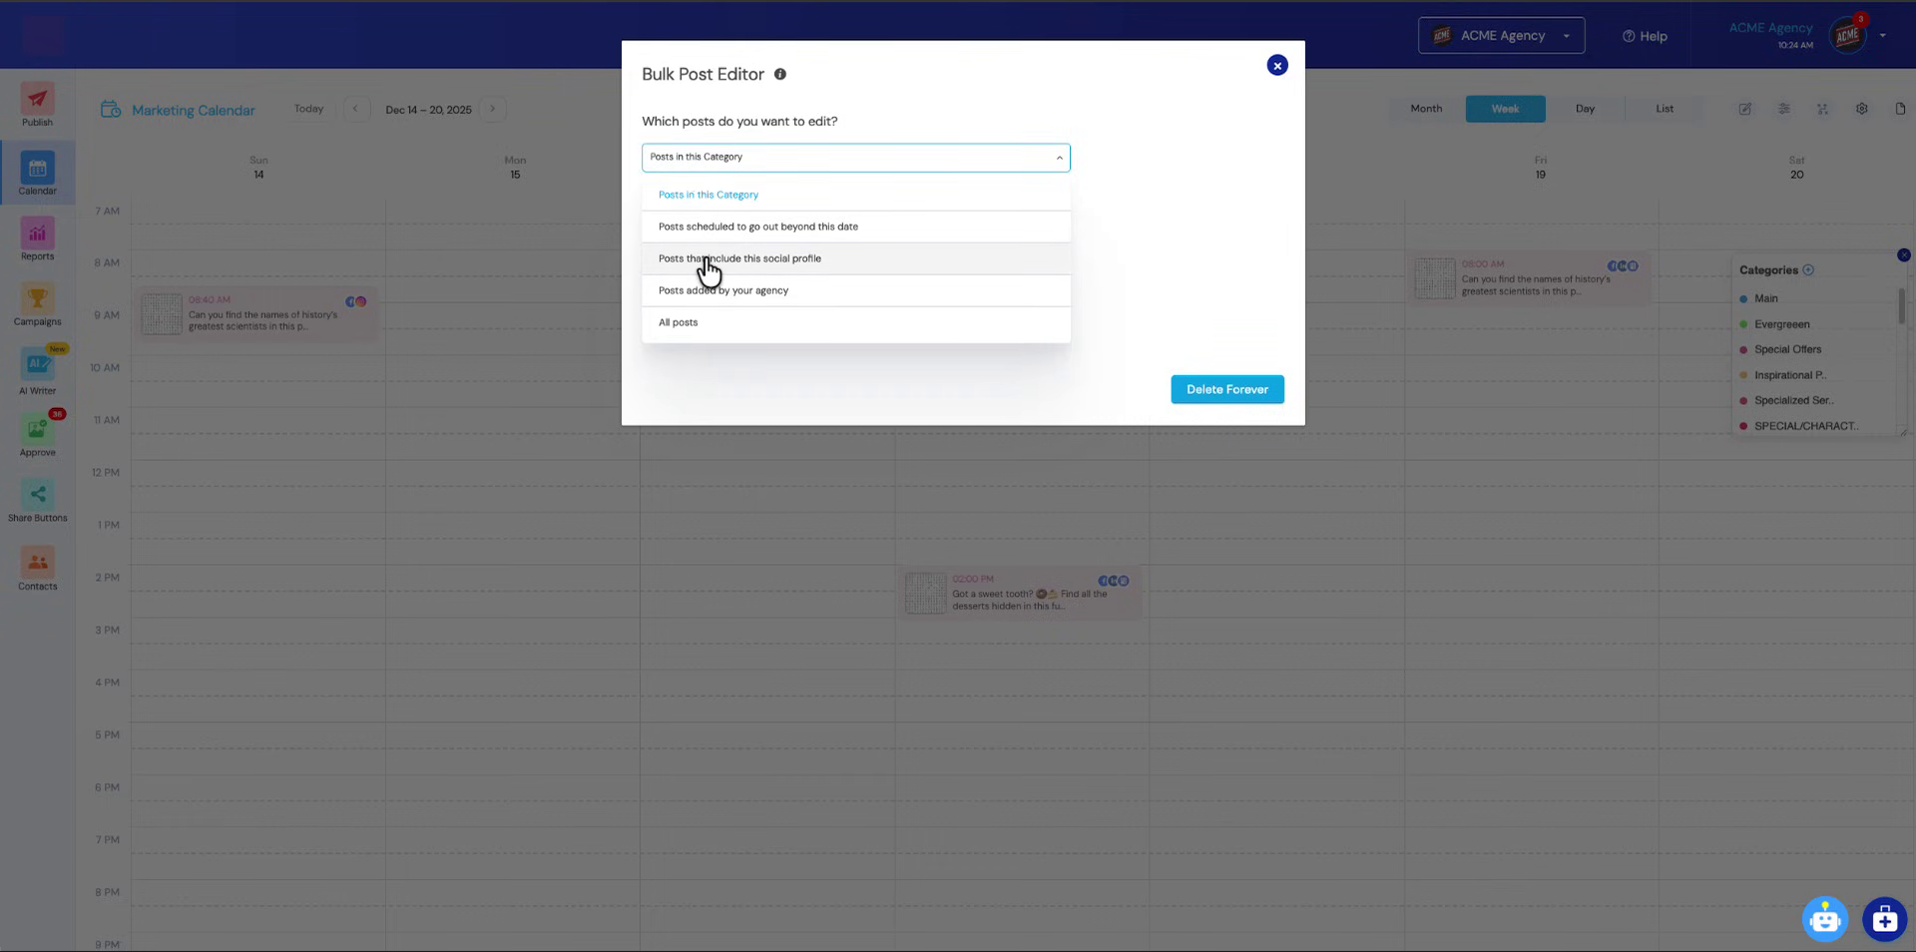
pyautogui.click(706, 259)
pyautogui.click(705, 217)
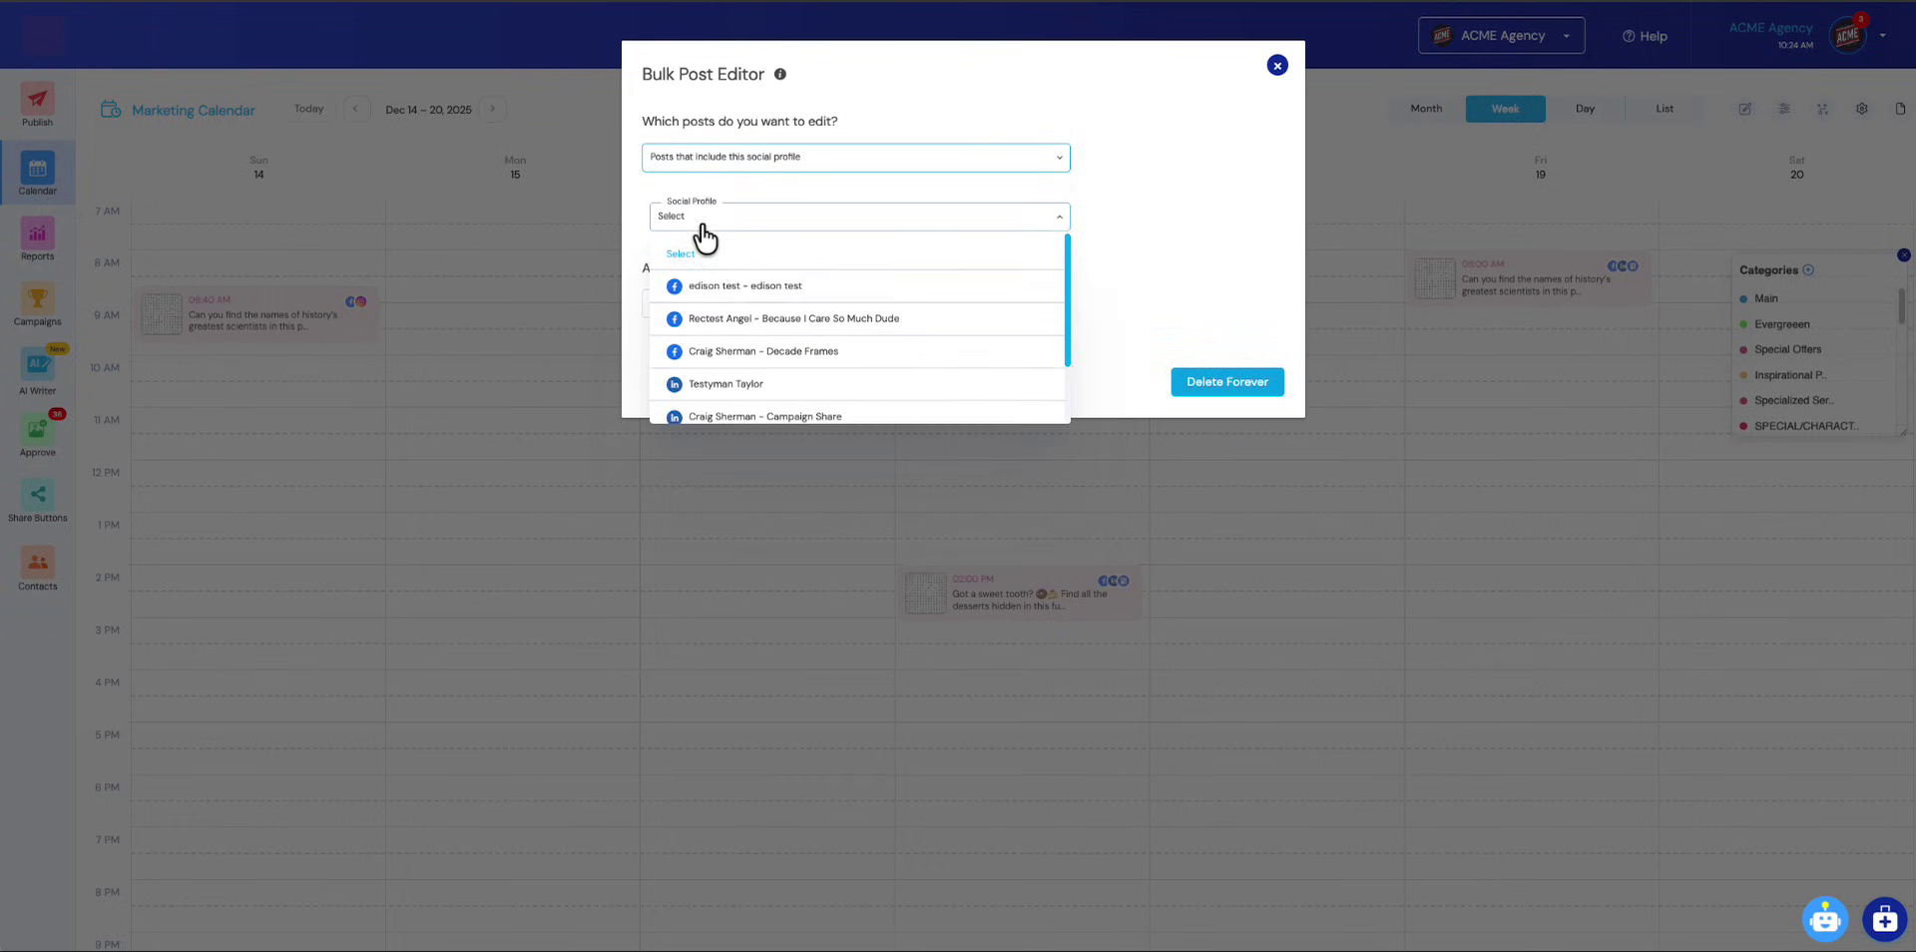
pyautogui.click(712, 287)
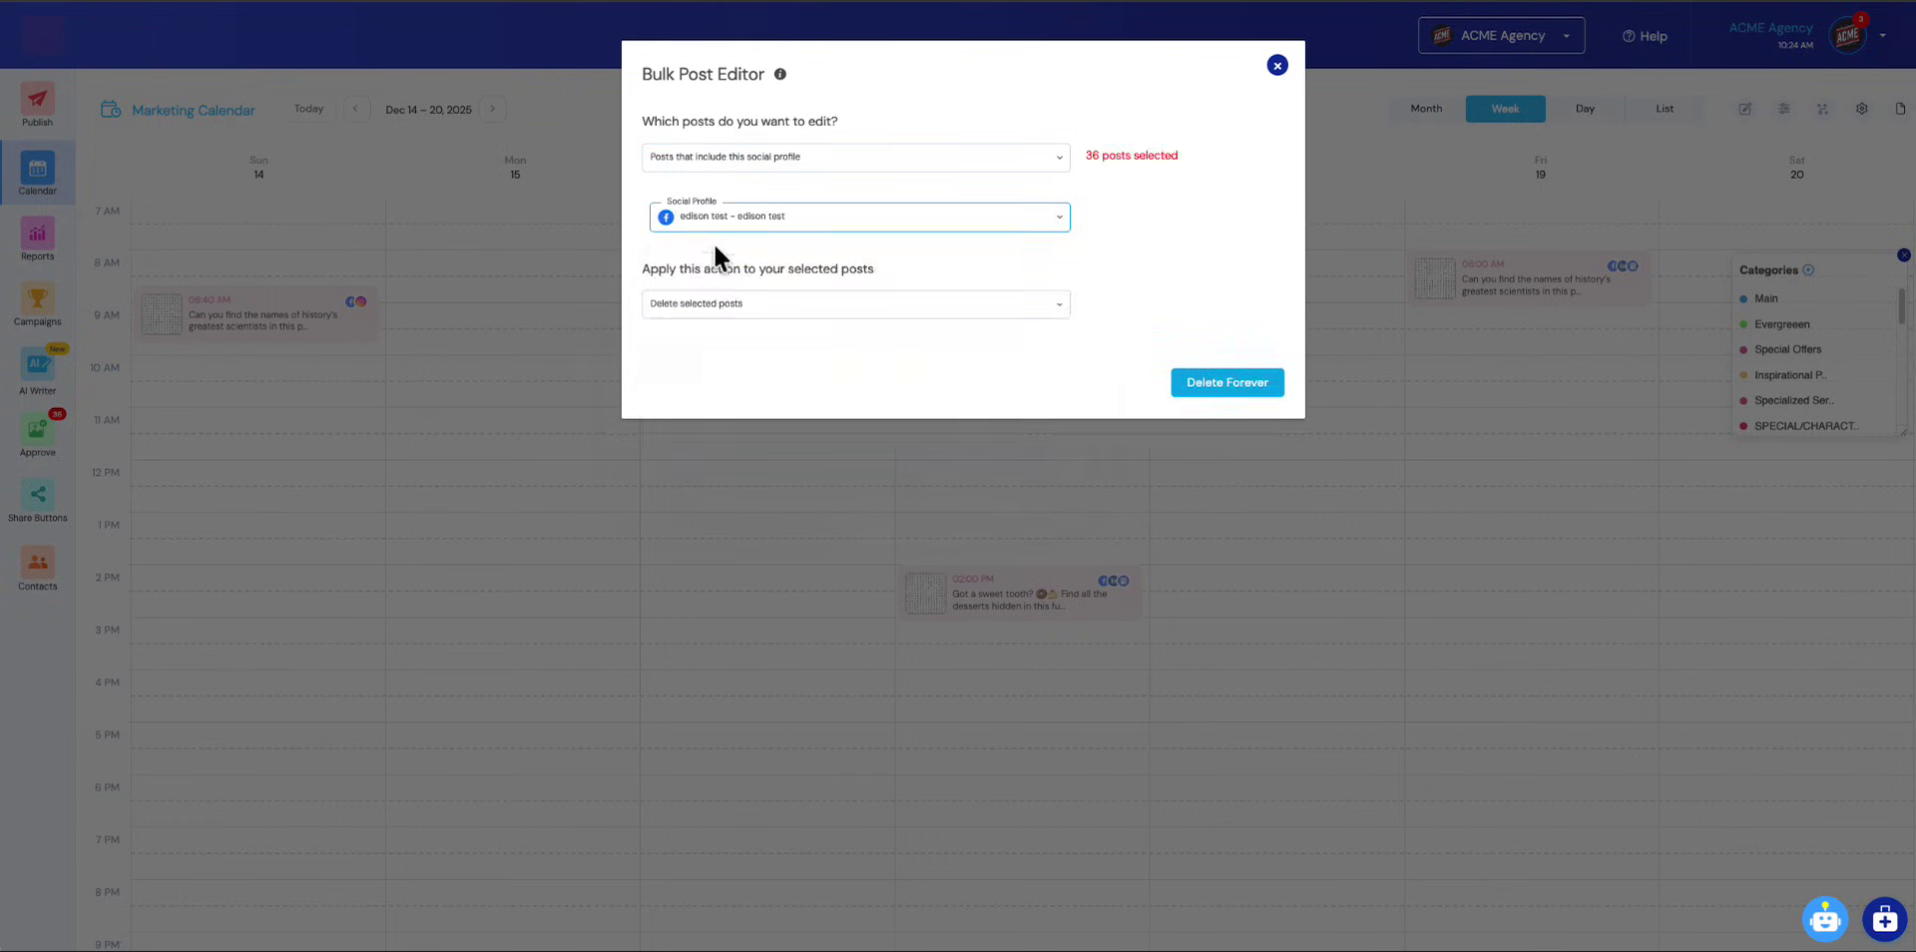
# Step: Examine the bulk actions available for the selected posts and close the Bulk Post Editor without applying any
pyautogui.click(716, 307)
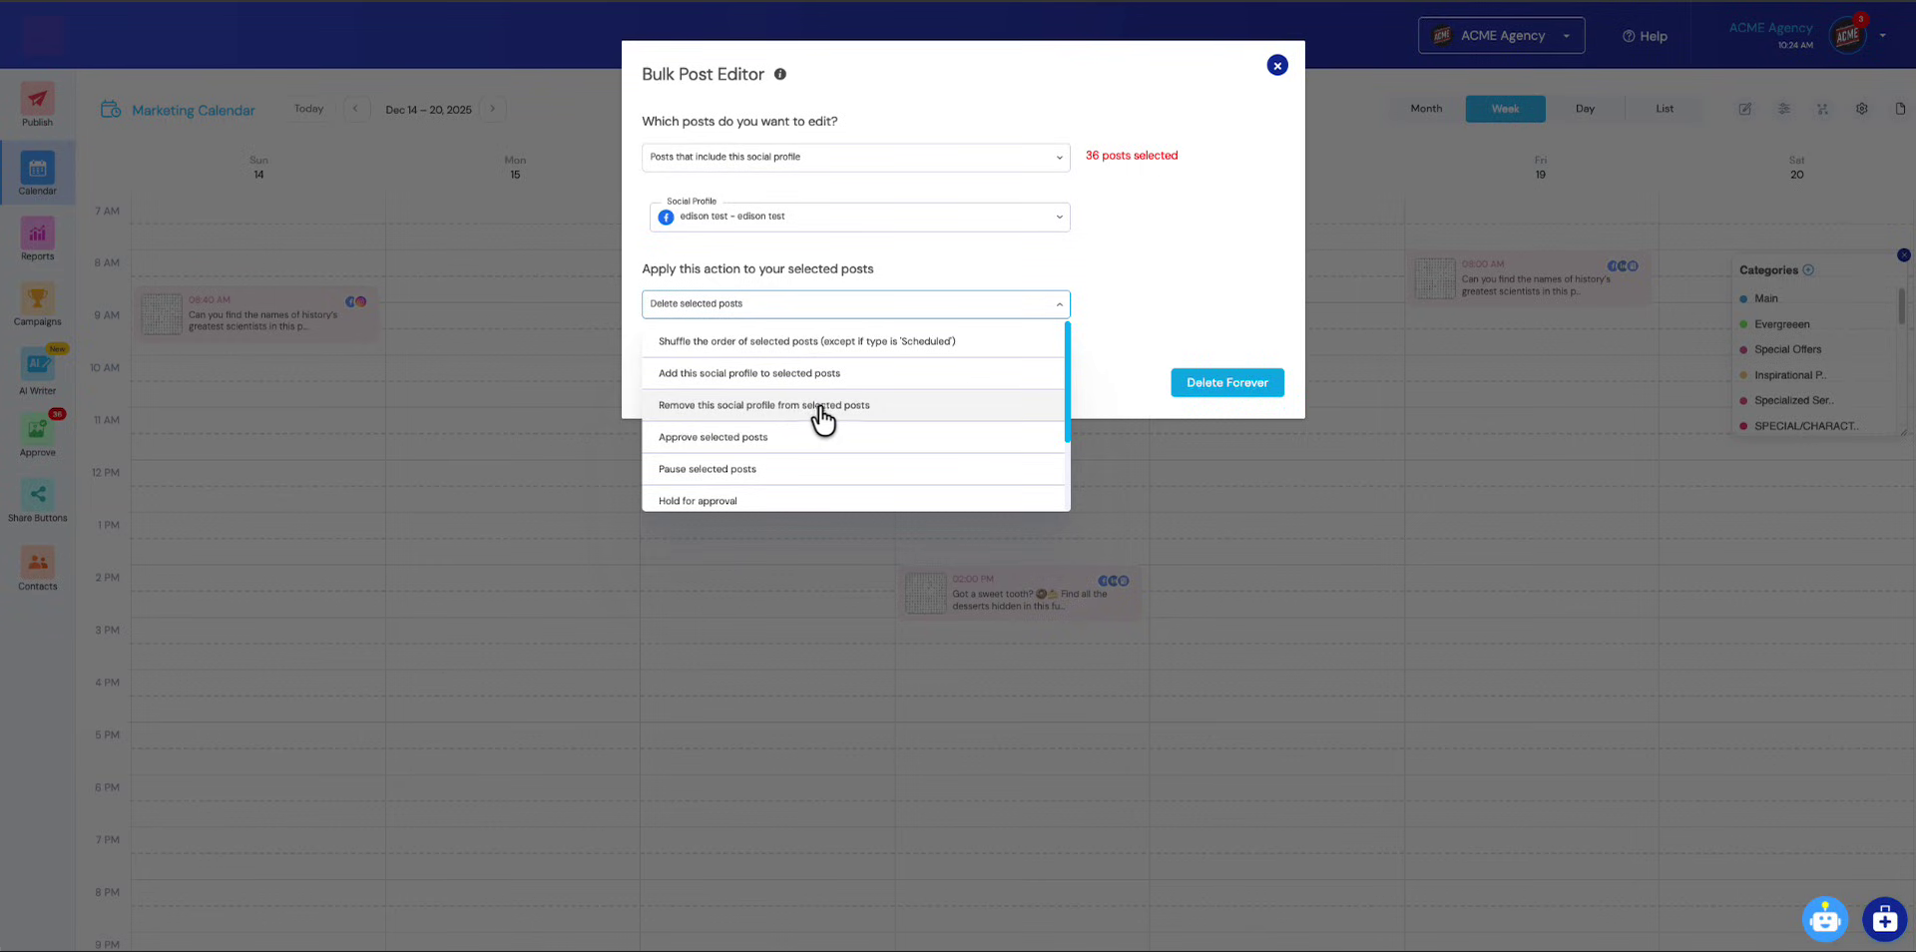
pyautogui.scroll(-3, 825, 419)
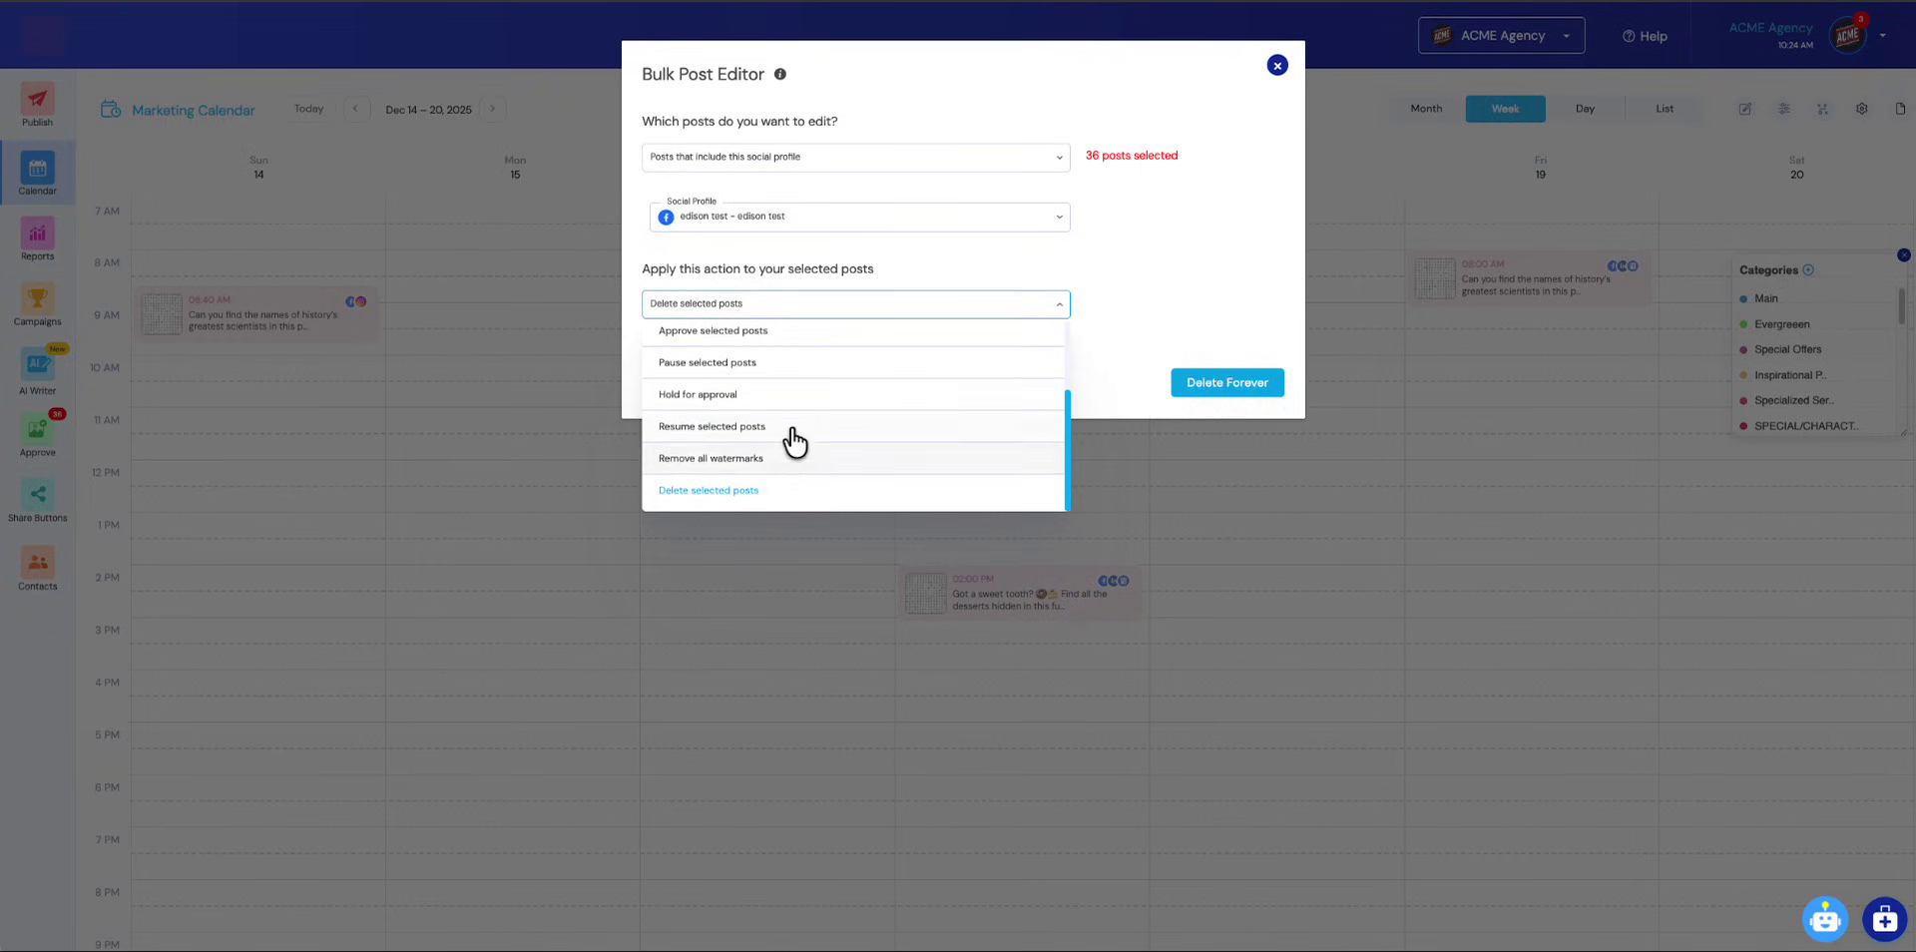
pyautogui.scroll(3, 796, 441)
pyautogui.scroll(1, 795, 434)
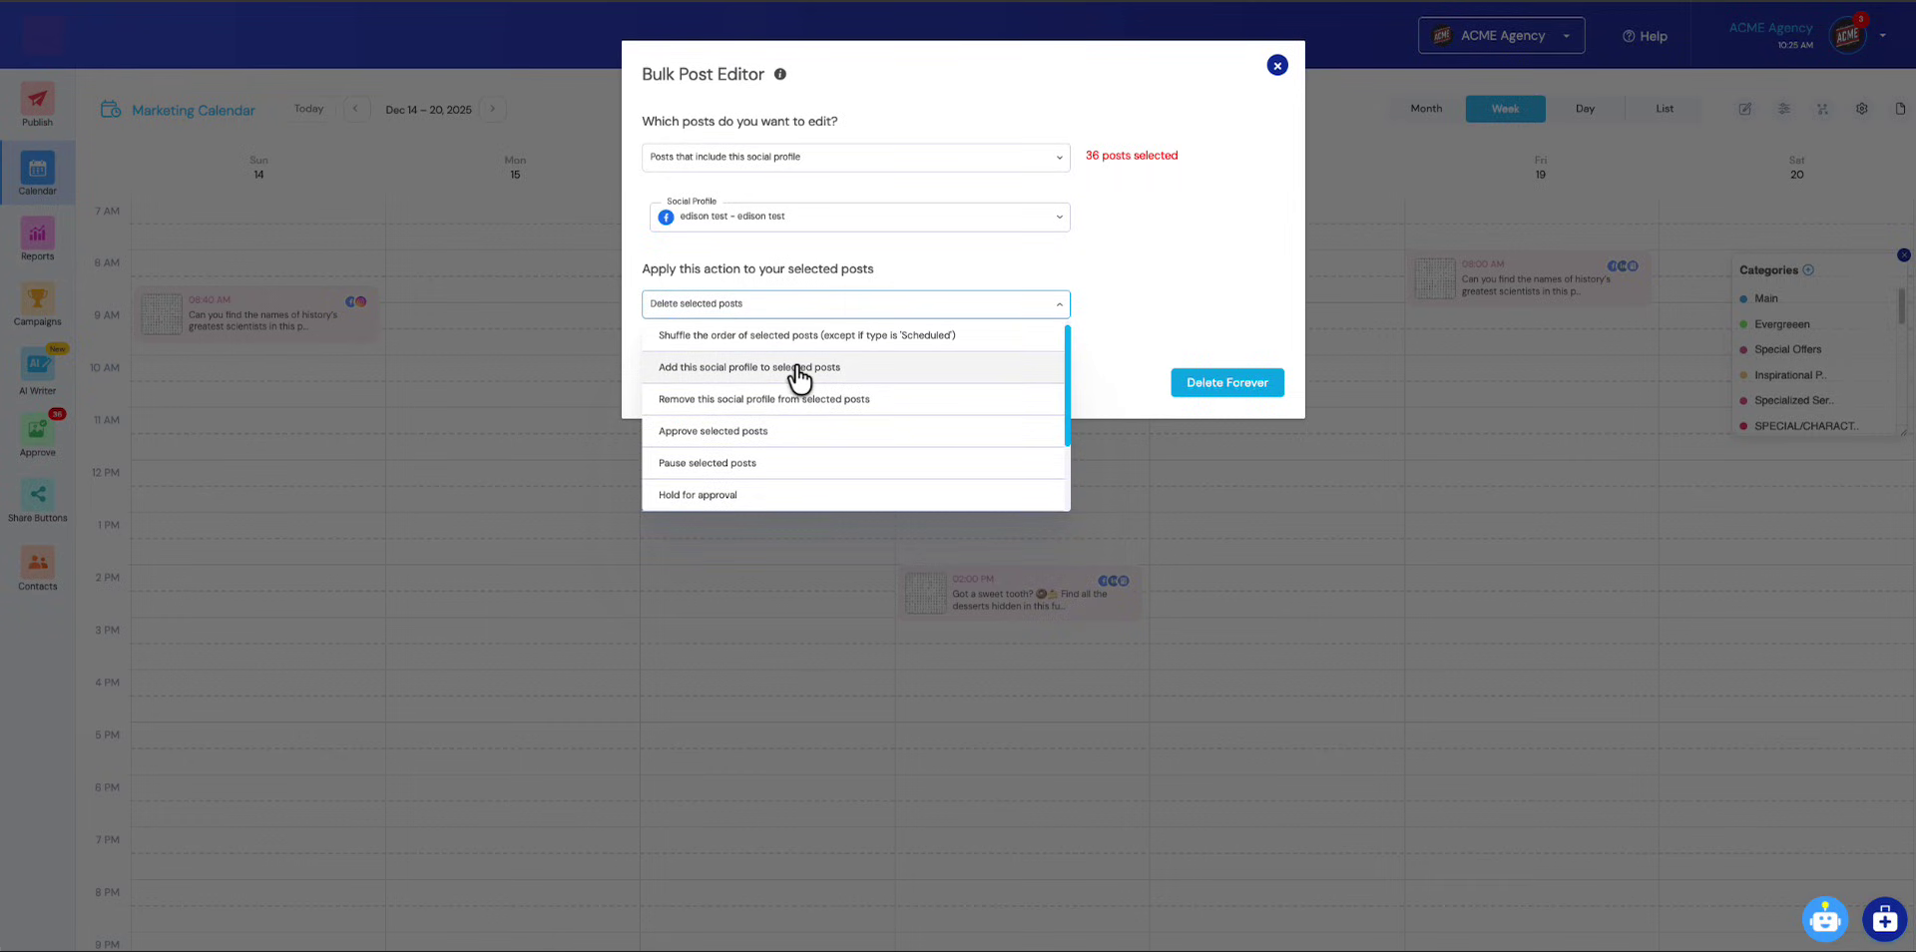
pyautogui.click(1008, 261)
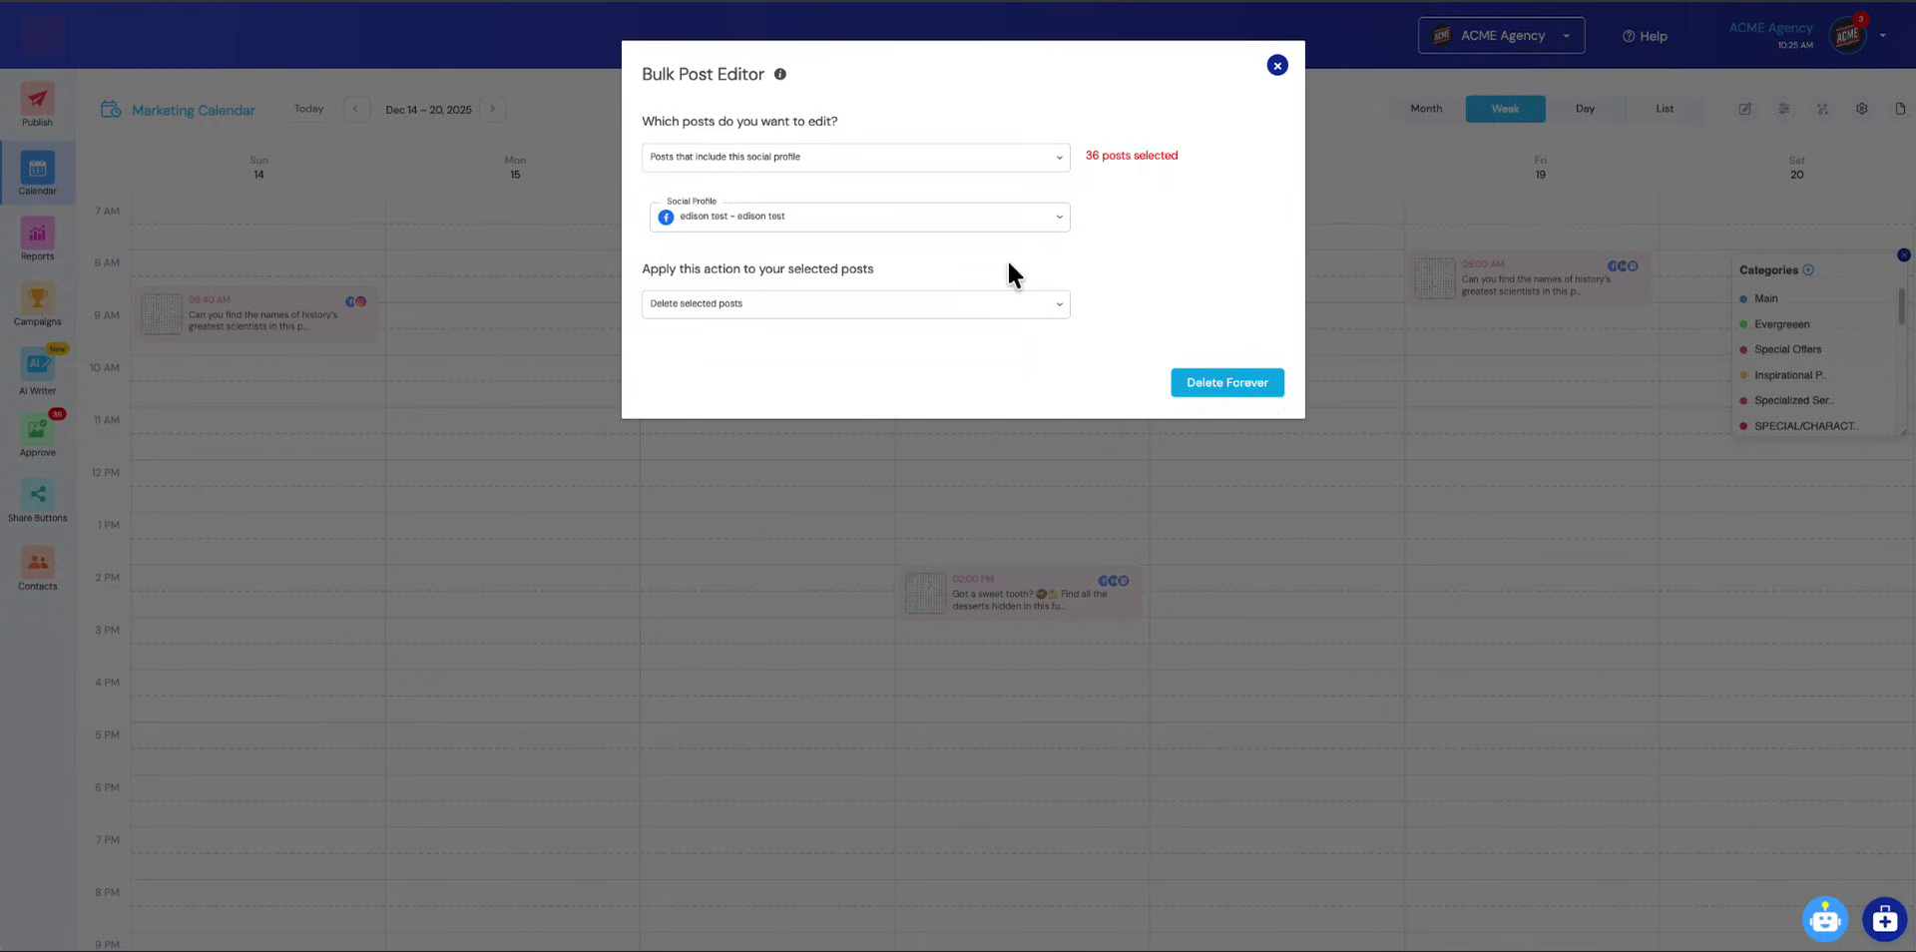
pyautogui.click(1275, 65)
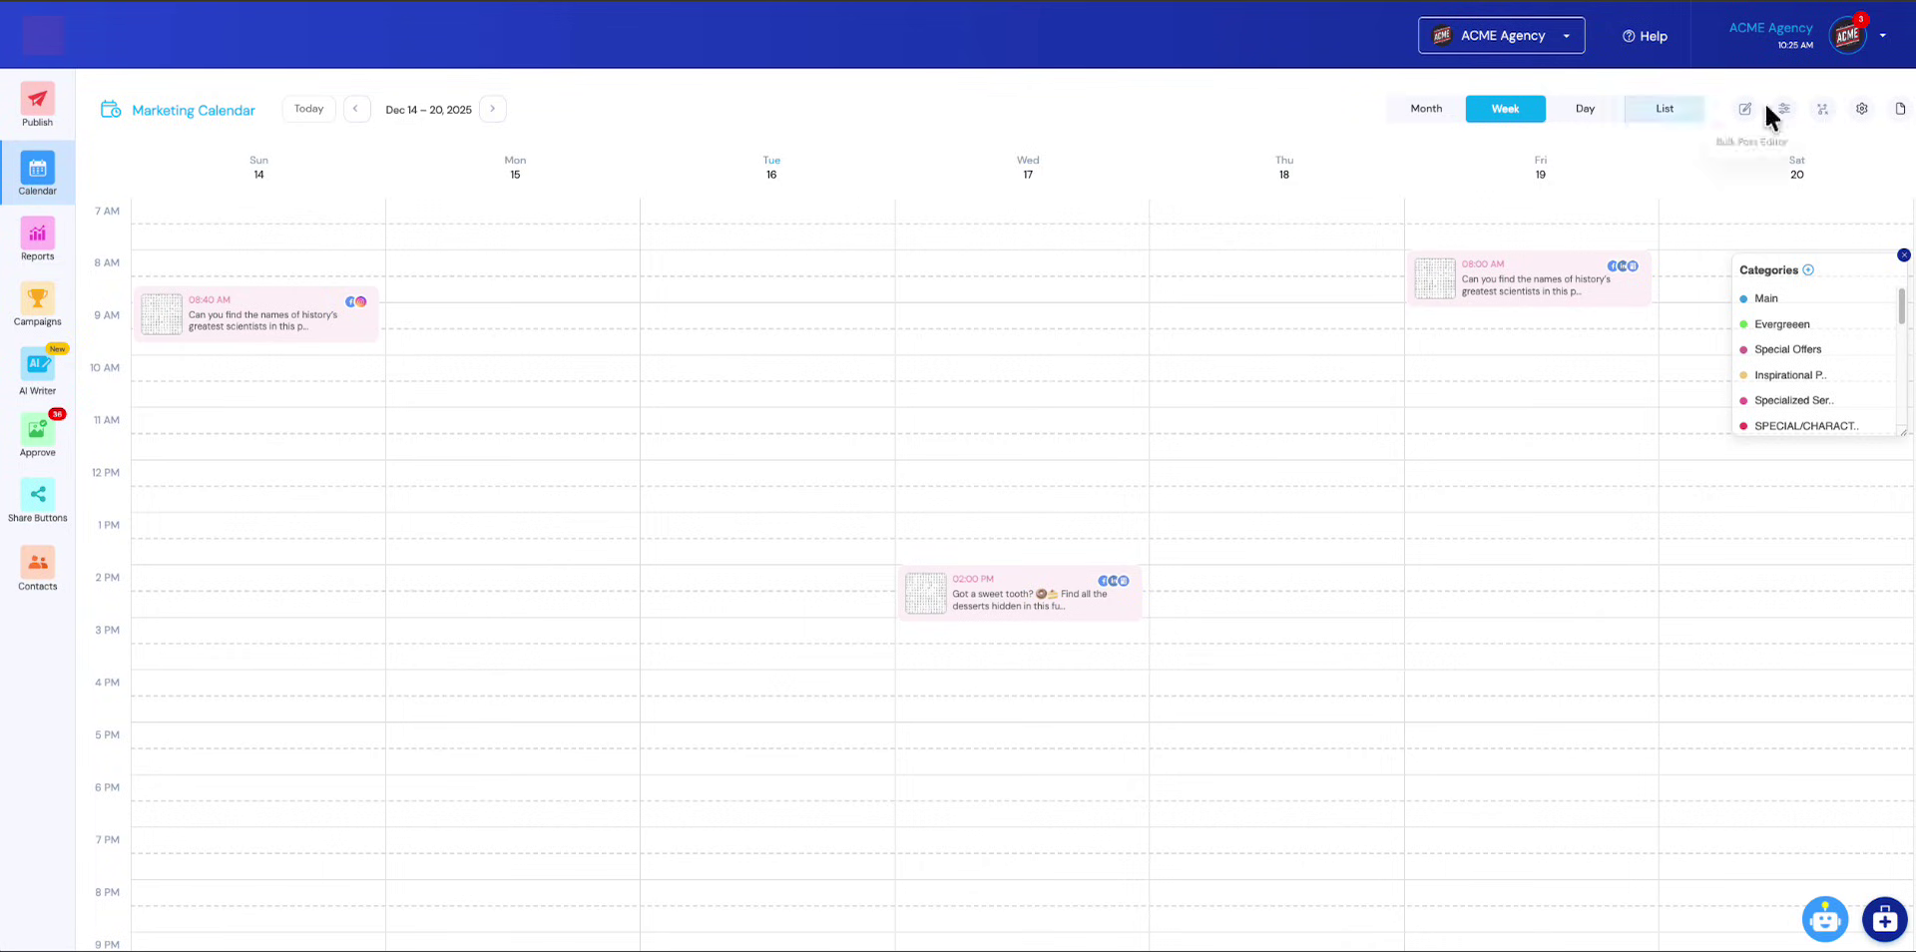
# Step: Show the drafts again and clear the "Progress" search text
pyautogui.click(1899, 110)
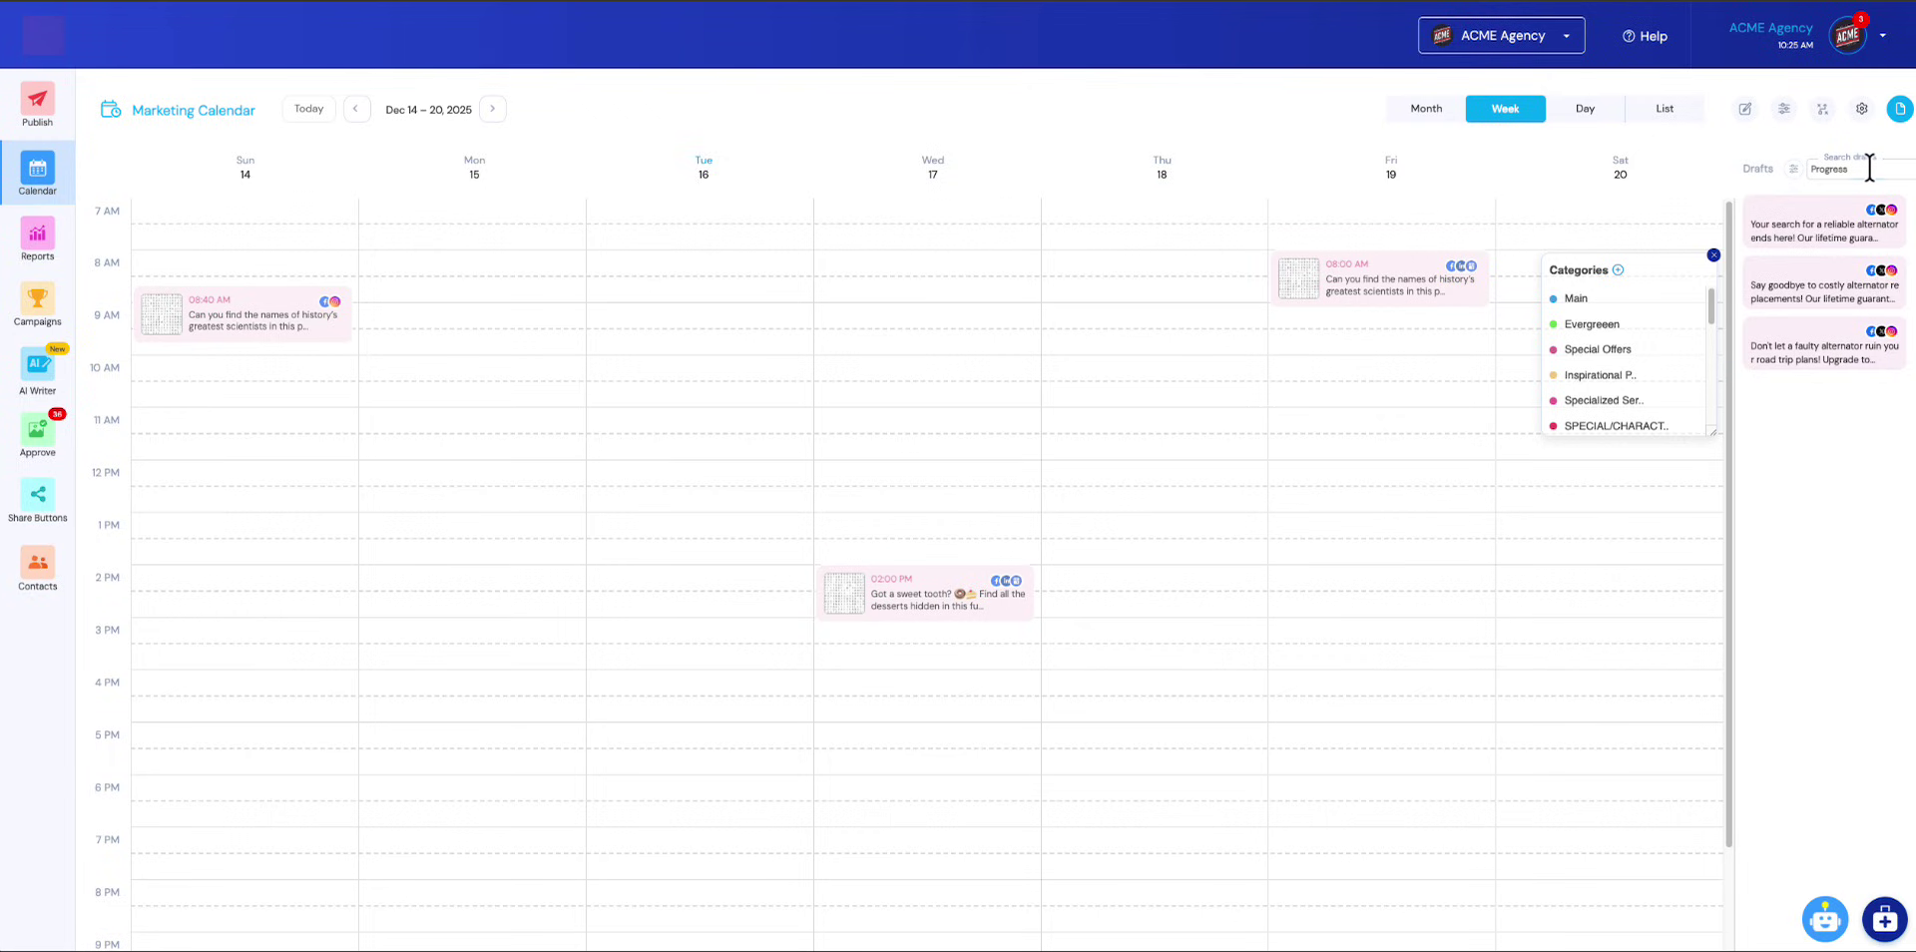
pyautogui.click(1864, 169)
pyautogui.press('BackSpace')
pyautogui.press('BackSpace')
pyautogui.press('BackSpace')
pyautogui.press('BackSpace')
pyautogui.press('BackSpace')
pyautogui.press('BackSpace')
pyautogui.press('BackSpace')
pyautogui.press('BackSpace')
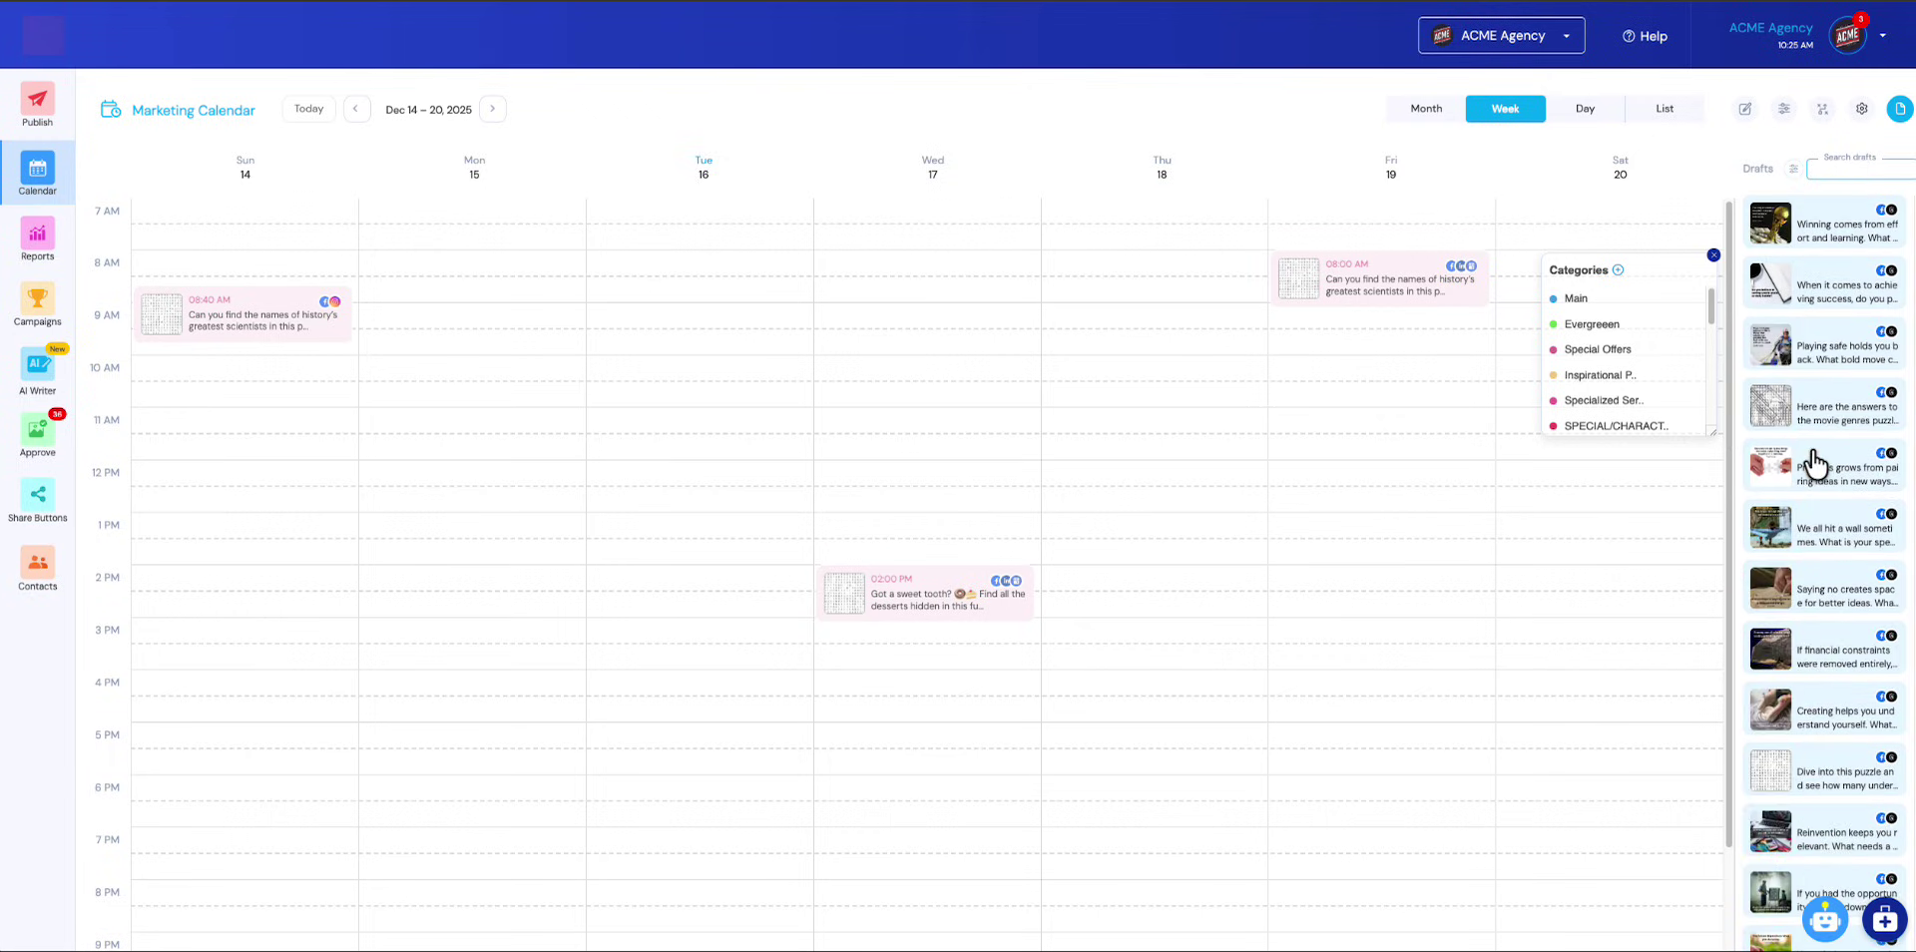